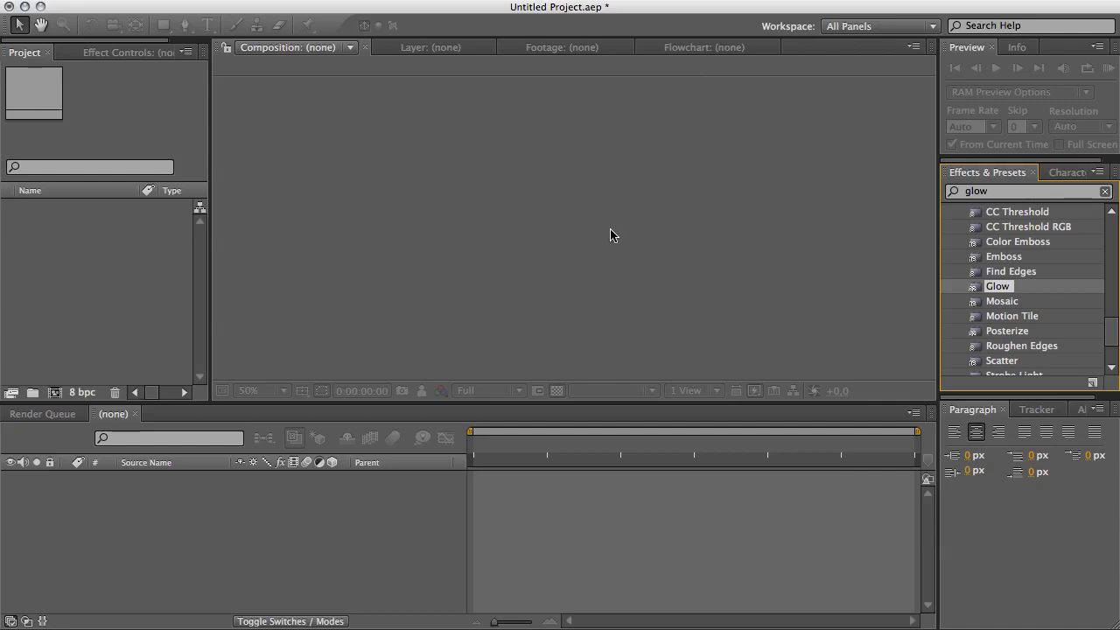
Step: Create a 1280 × 540 px composition at 25 fps with a 30-second duration and activate the Pen tool
{"action": "right_click", "coordinate": [109, 236]}
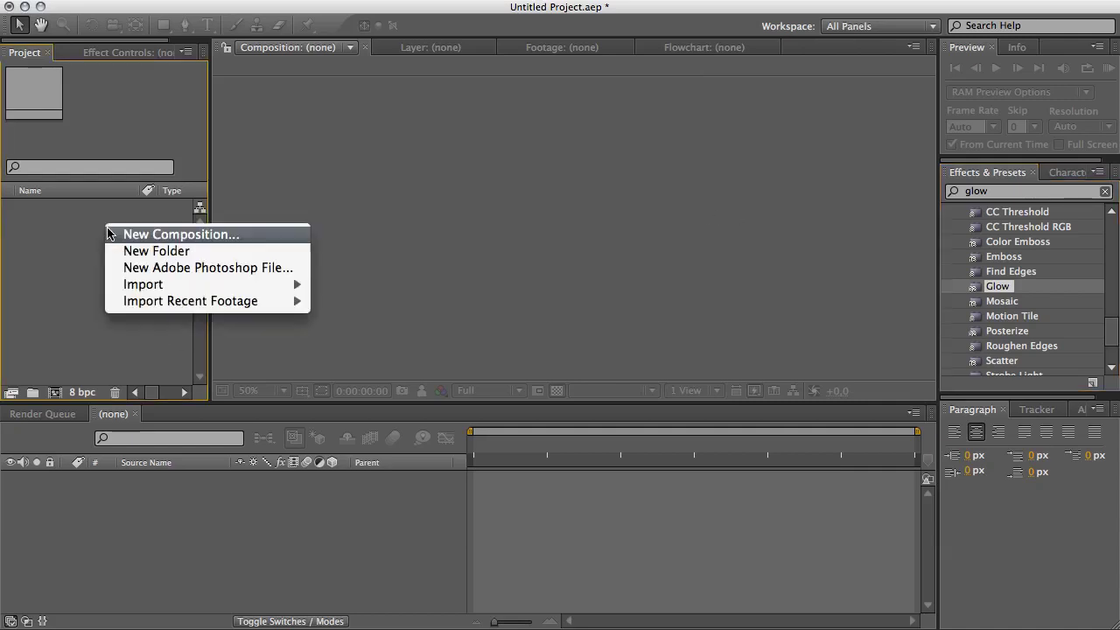
{"action": "left_click", "coordinate": [122, 234]}
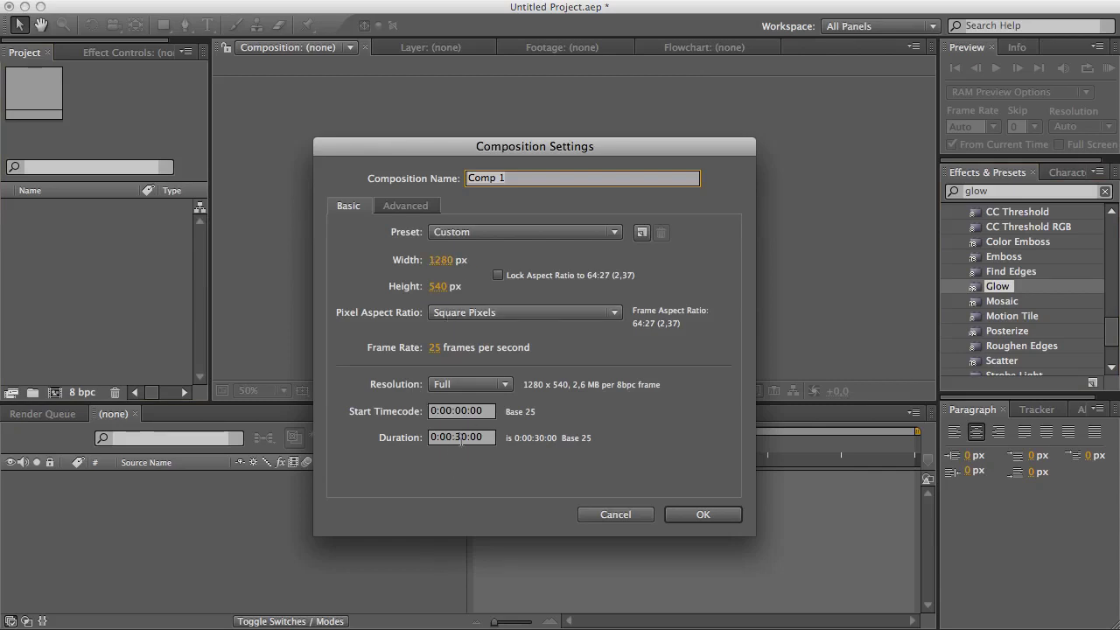
{"action": "left_click", "coordinate": [684, 518]}
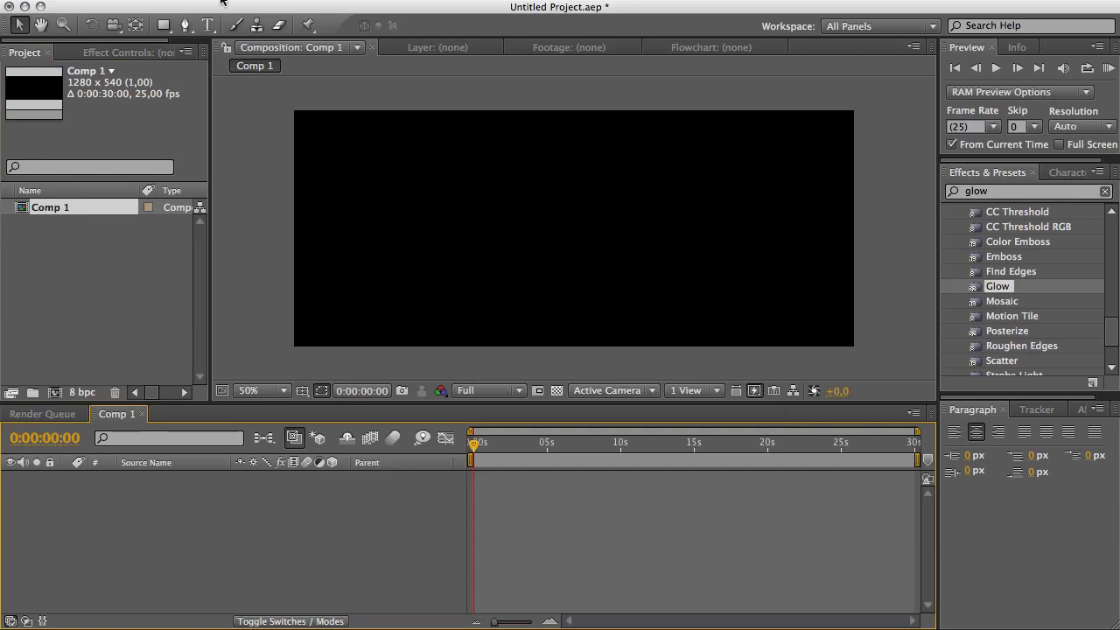
{"action": "left_click", "coordinate": [186, 24]}
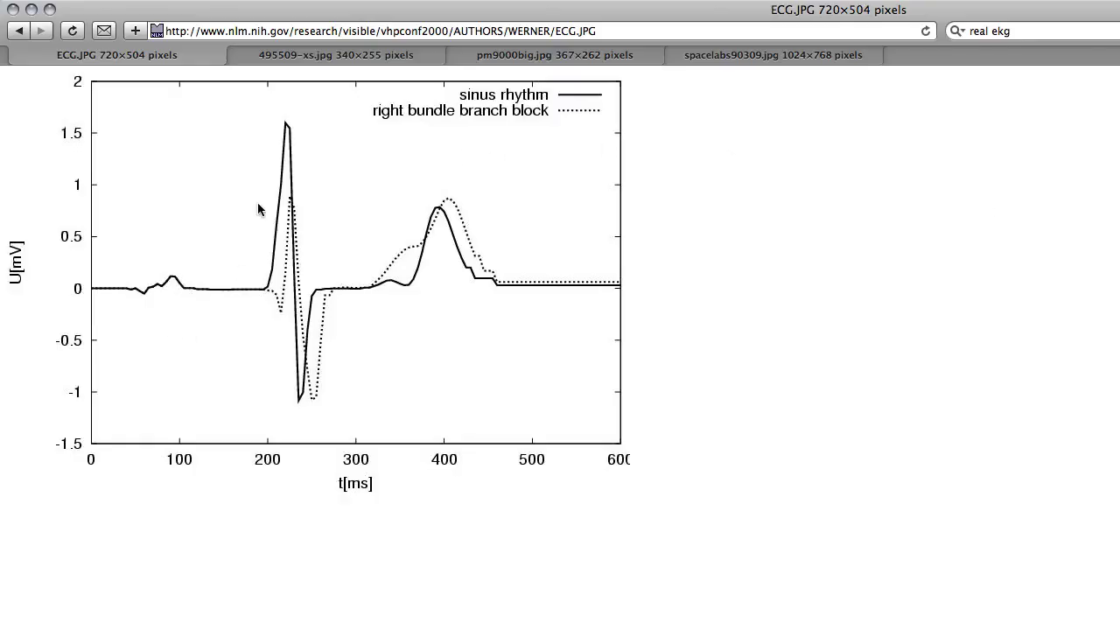
Step: Switch to the browser and examine the ECG graph and patient-monitor reference images for the shape of a heartbeat waveform
{"action": "left_click", "coordinate": [351, 56]}
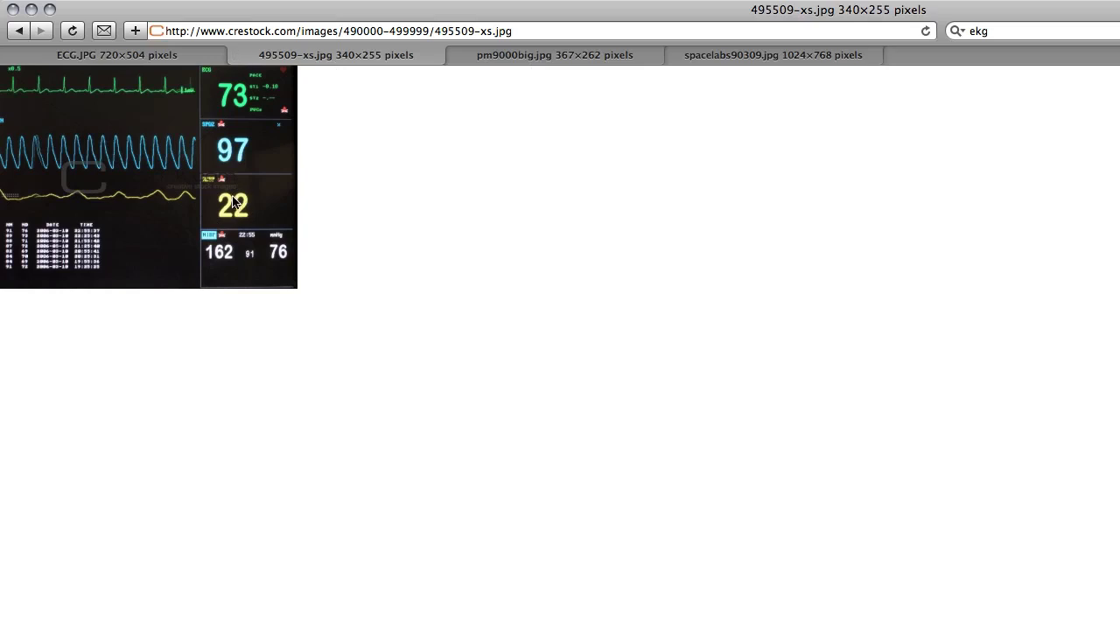
{"action": "left_click_drag", "start_coordinate": [235, 201], "coordinate": [439, 184]}
{"action": "left_click", "coordinate": [565, 56]}
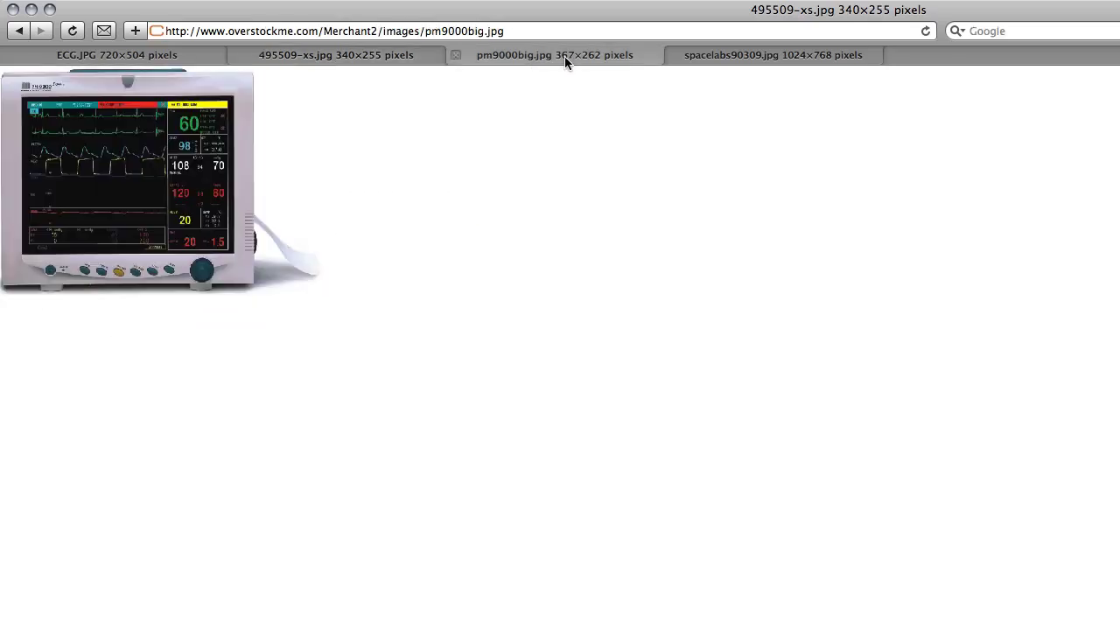
{"action": "left_click", "coordinate": [766, 56]}
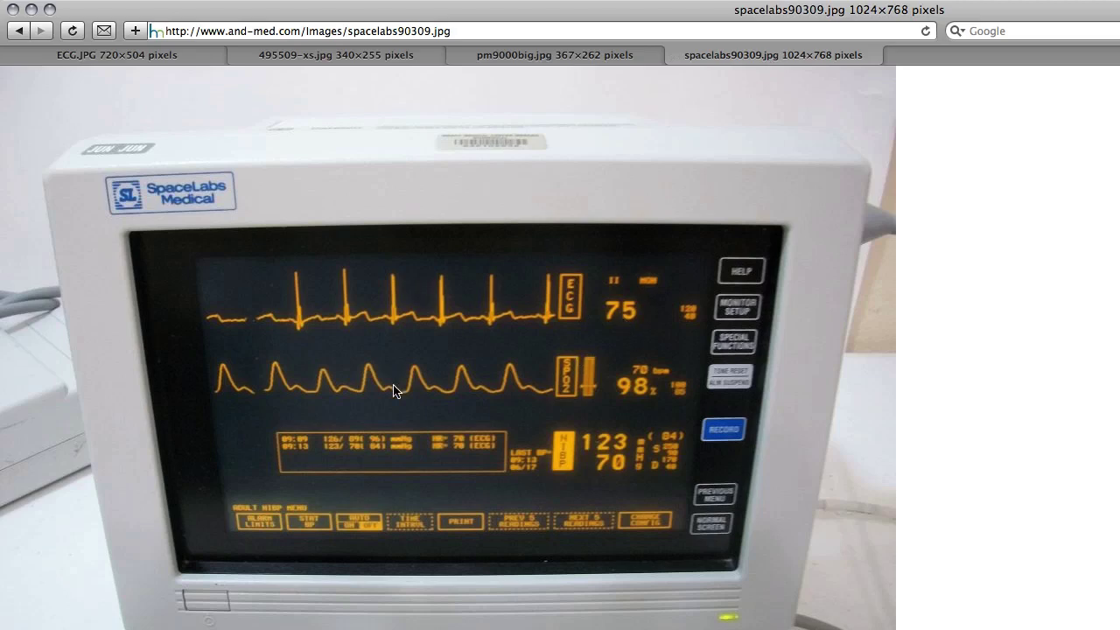
{"action": "left_click", "coordinate": [572, 57]}
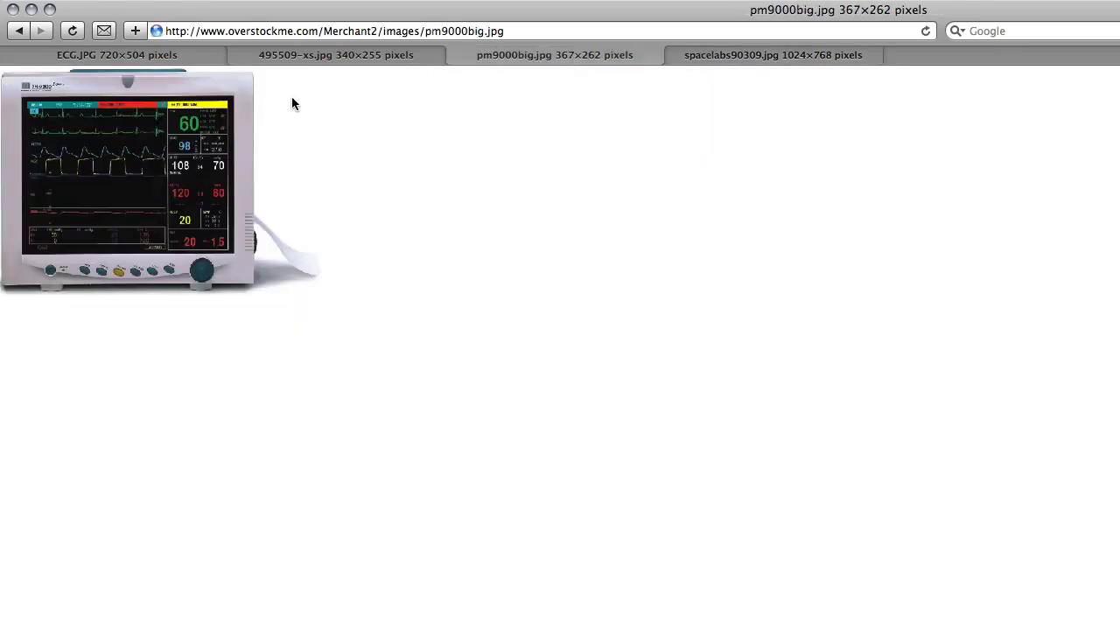
{"action": "left_click", "coordinate": [331, 58]}
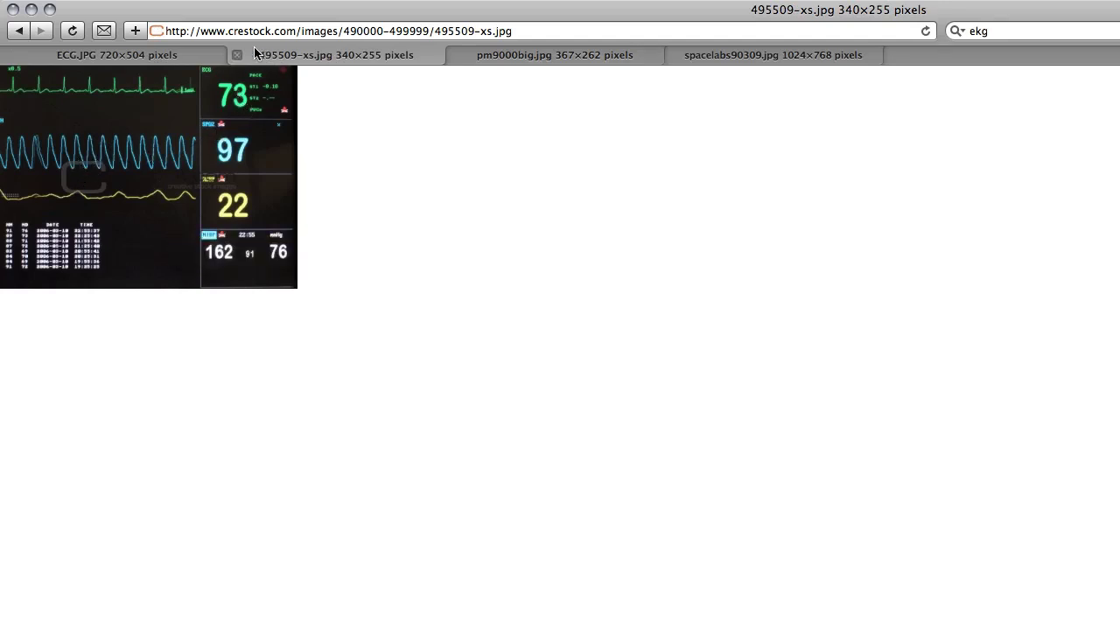
{"action": "left_click", "coordinate": [181, 59]}
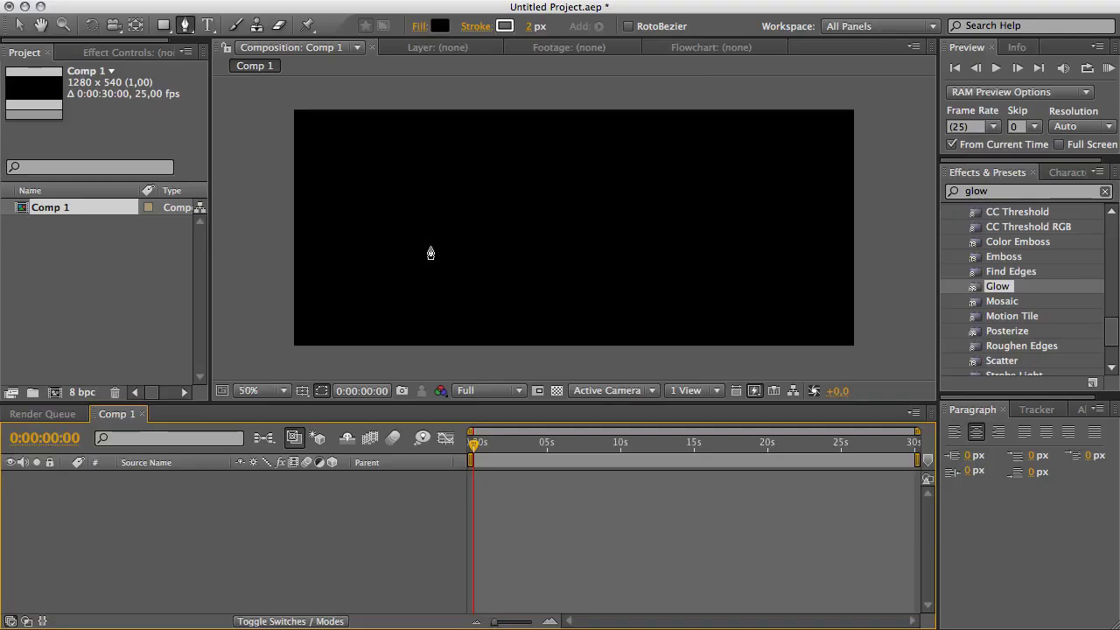
Step: Draw a straight horizontal path across the middle of the After Effects composition and set its stroke width to 0 px
{"action": "scroll", "coordinate": [431, 254], "scroll_direction": "up", "scroll_amount": 2}
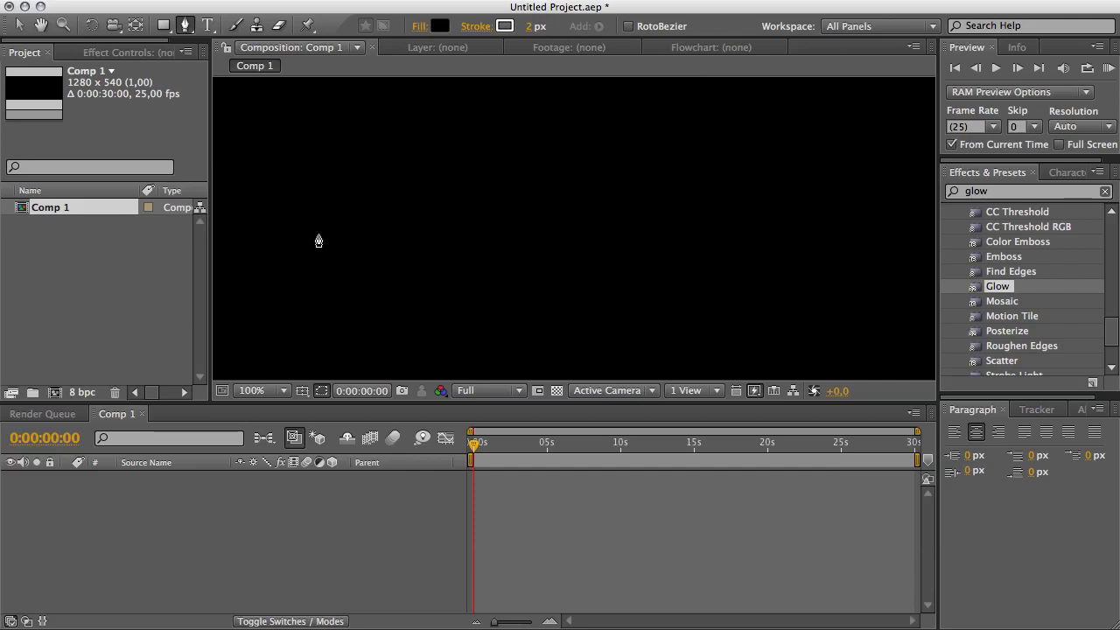
{"action": "left_click_drag", "start_coordinate": [307, 241], "coordinate": [339, 246]}
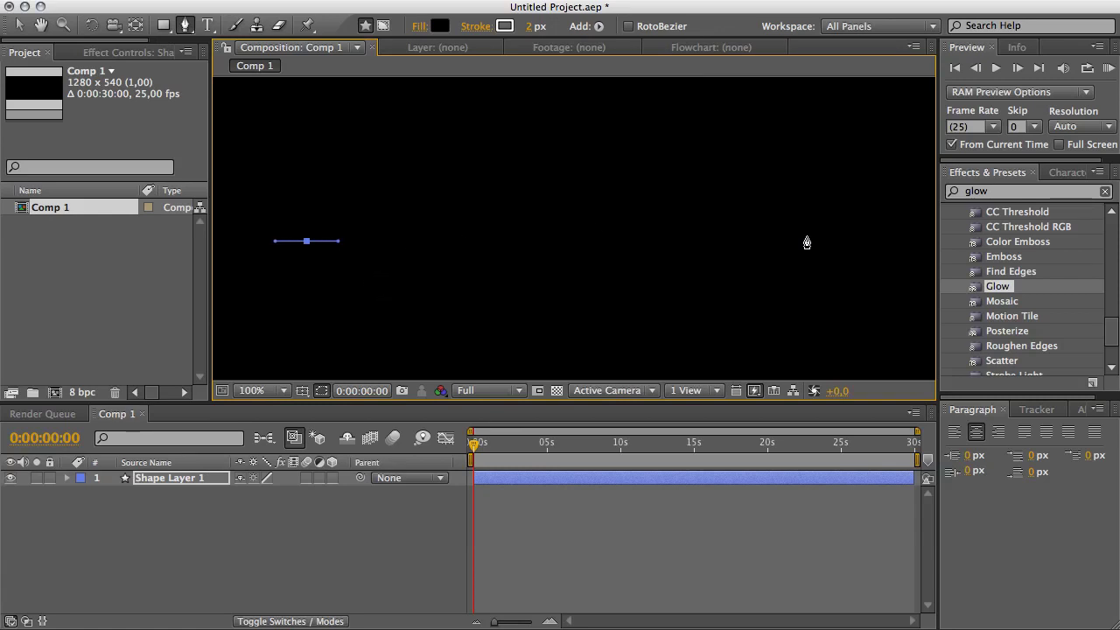
{"action": "mouse_move", "coordinate": [807, 241]}
{"action": "left_mouse_down"}
{"action": "mouse_move", "coordinate": [828, 242]}
{"action": "mouse_move", "coordinate": [825, 257]}
{"action": "mouse_move", "coordinate": [840, 242]}
{"action": "left_mouse_up"}
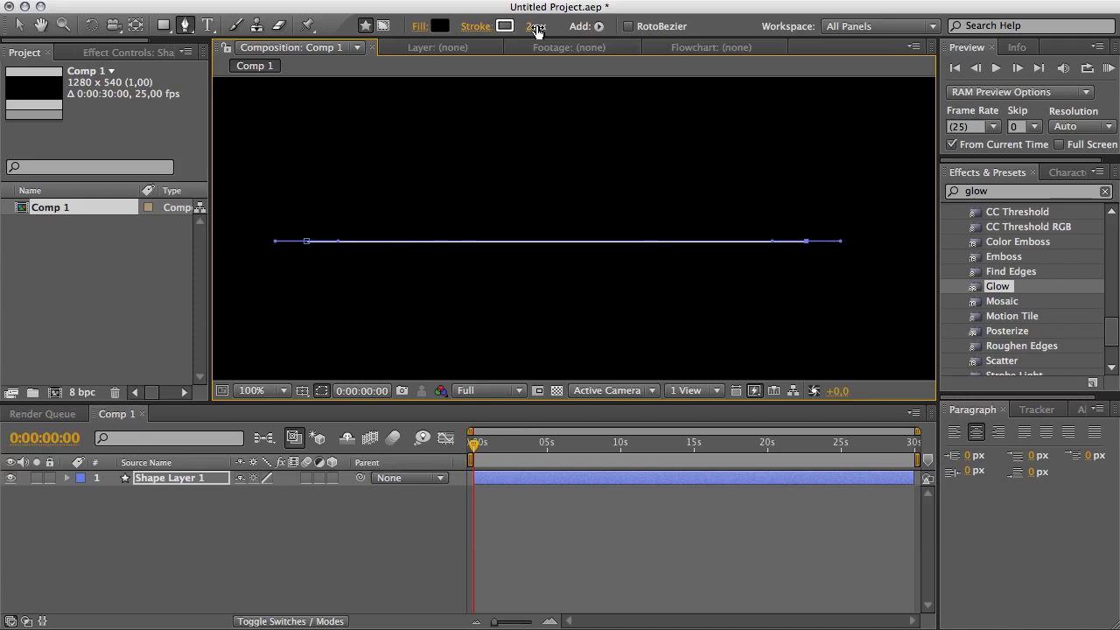
{"action": "left_click_drag", "start_coordinate": [537, 30], "coordinate": [516, 31]}
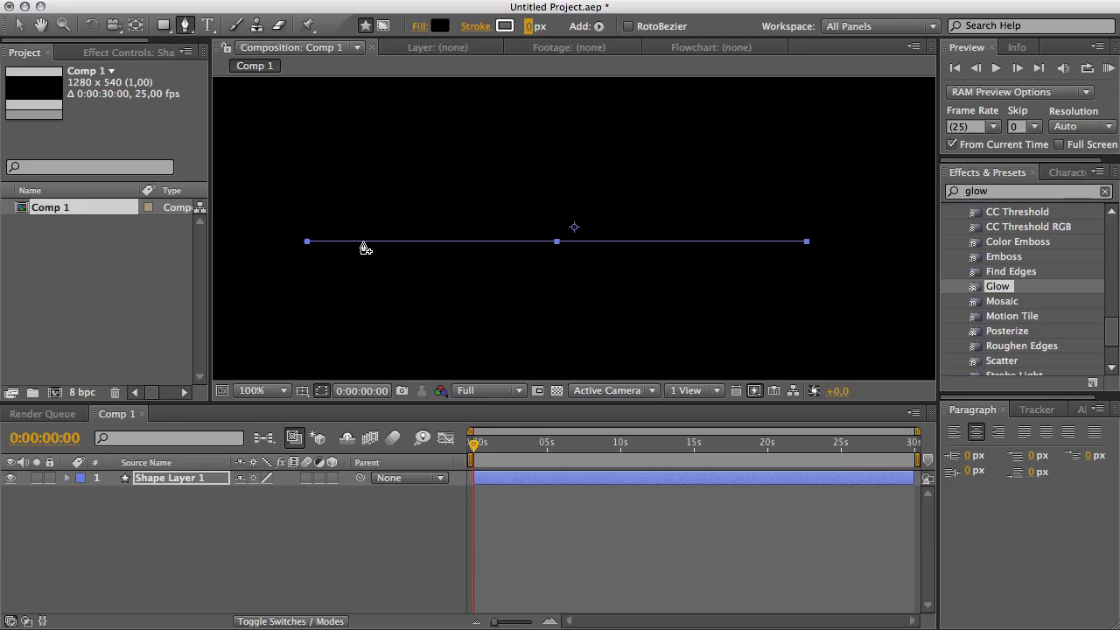
Step: Add six points along the horizontal path and move the last added one closer to the path's right end
{"action": "left_click_drag", "start_coordinate": [362, 242], "coordinate": [723, 242]}
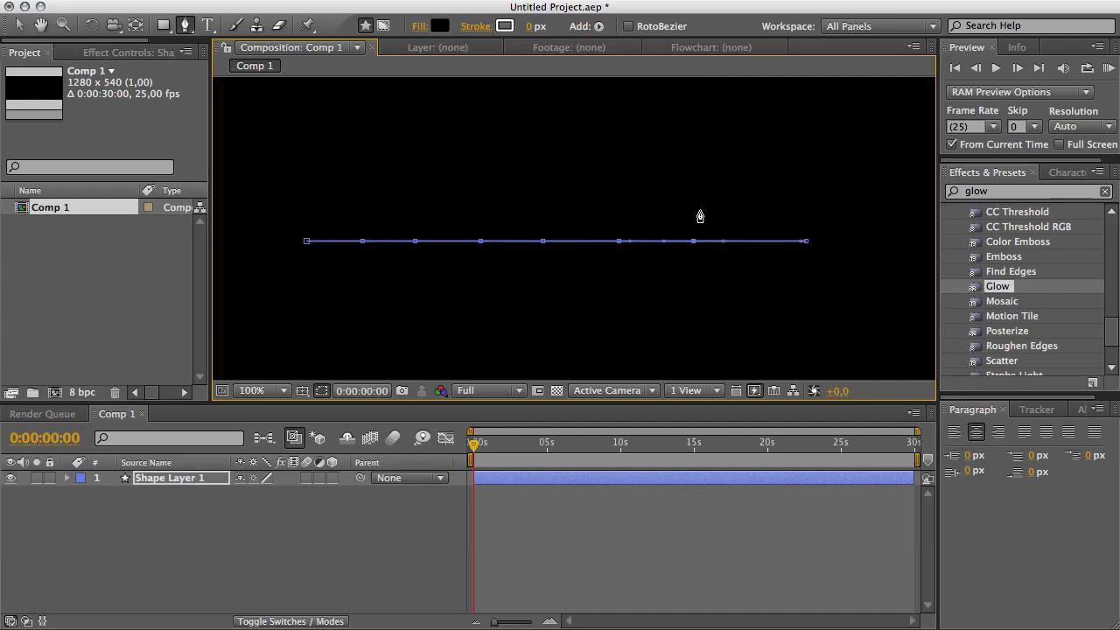
{"action": "left_click", "coordinate": [22, 27]}
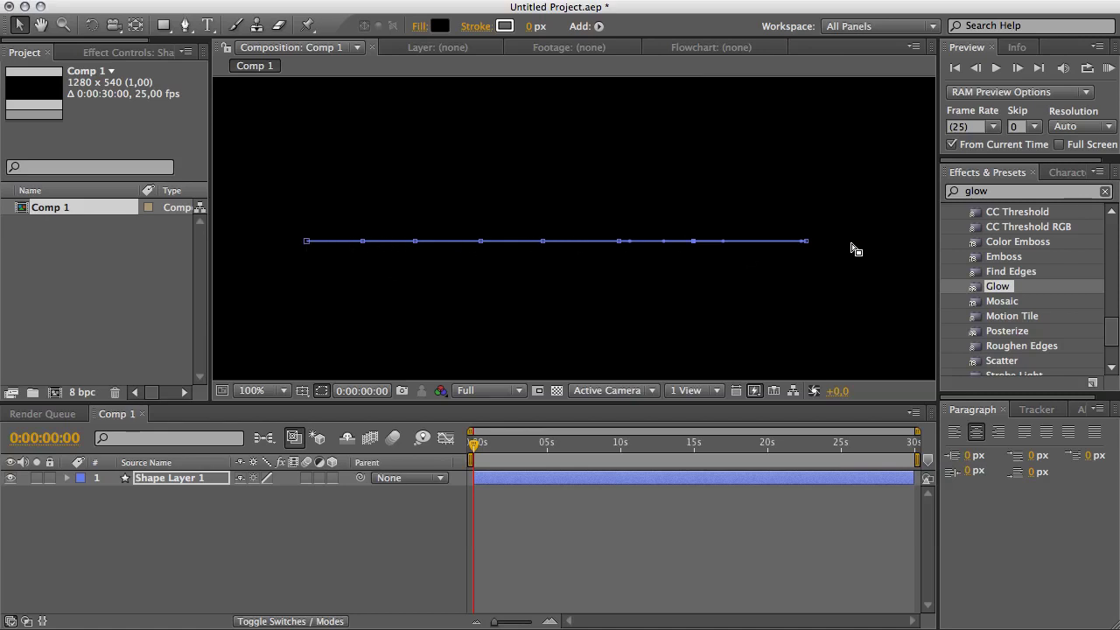
{"action": "left_click_drag", "start_coordinate": [692, 243], "coordinate": [755, 249]}
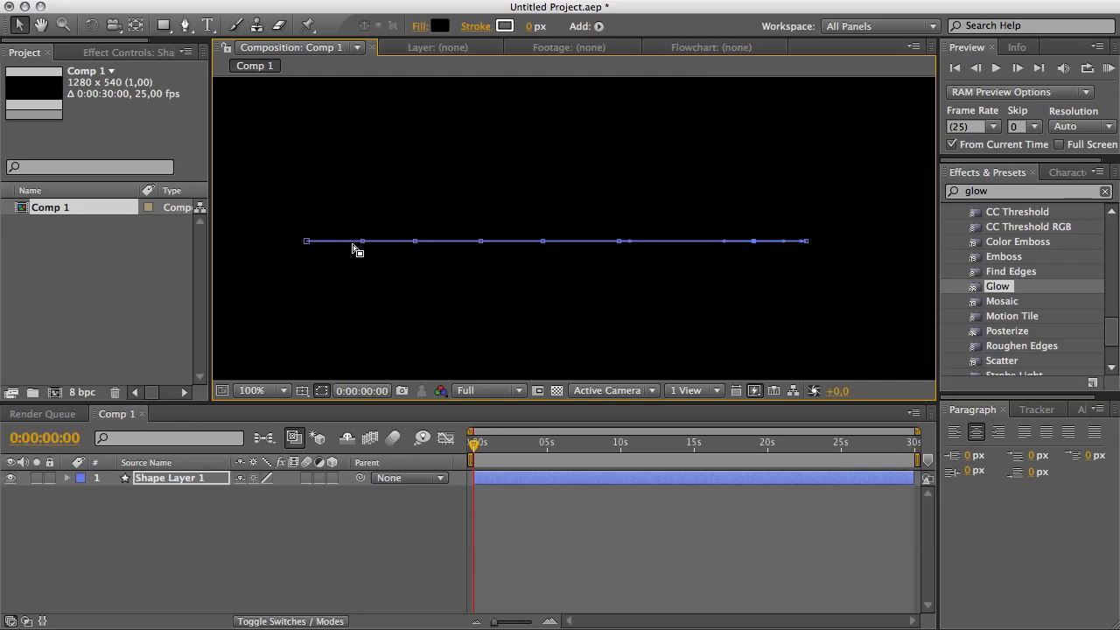
Step: Raise the second and fourth added points into two bumps and pull the fifth point down into a trough
{"action": "left_click_drag", "start_coordinate": [415, 241], "coordinate": [416, 210]}
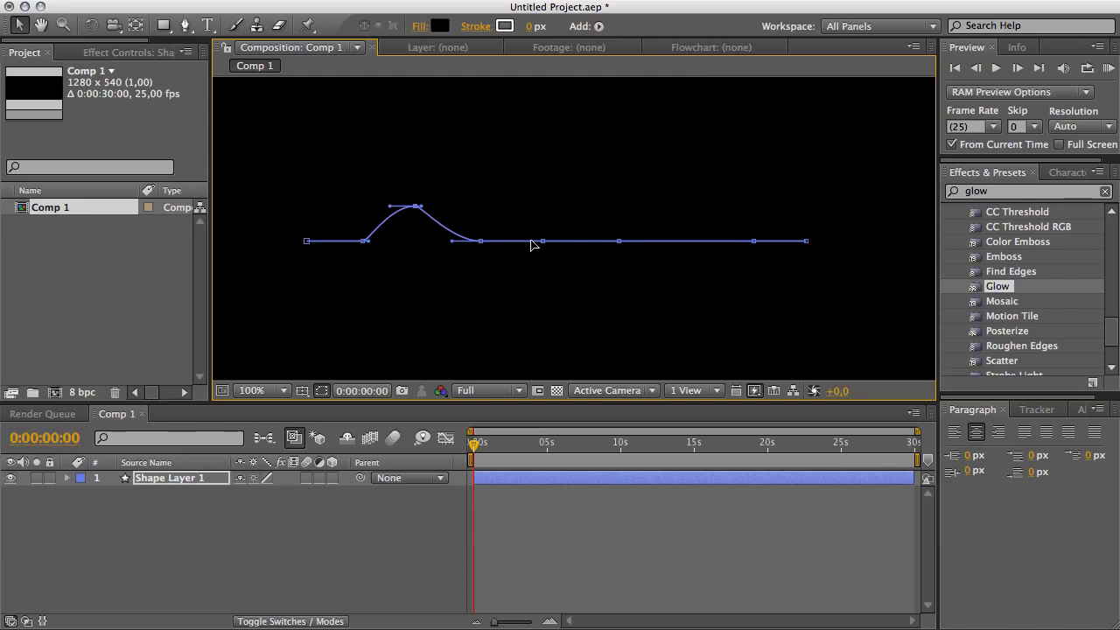
{"action": "left_click_drag", "start_coordinate": [540, 242], "coordinate": [543, 138]}
{"action": "left_click_drag", "start_coordinate": [618, 241], "coordinate": [619, 302]}
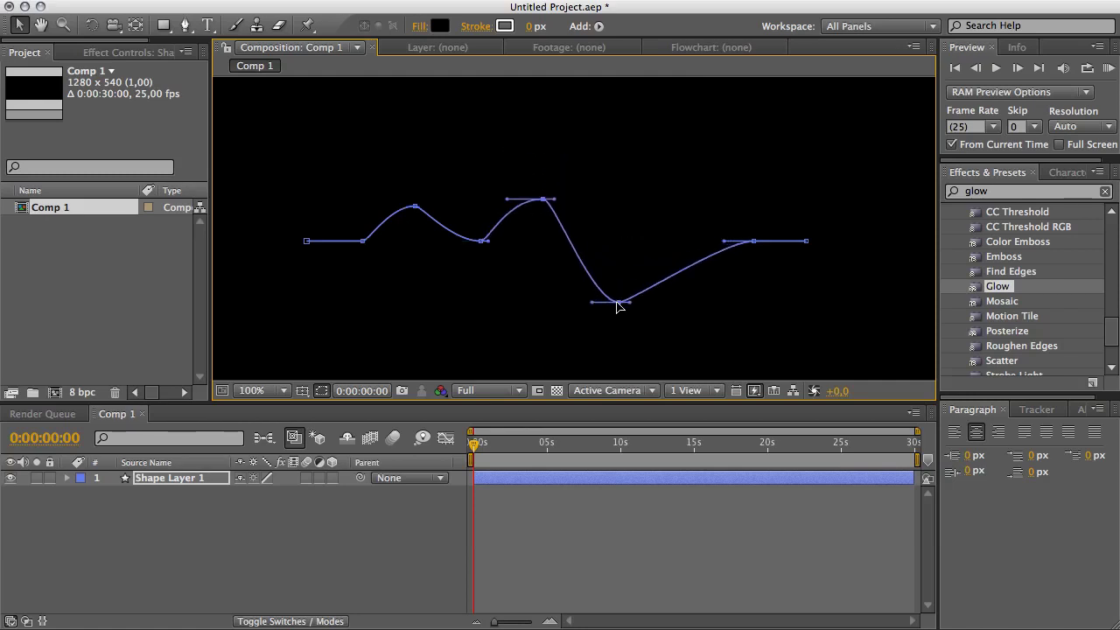
Step: Add a point on the slope after the trough and raise it above the baseline as a final bump
{"action": "key", "text": "g"}
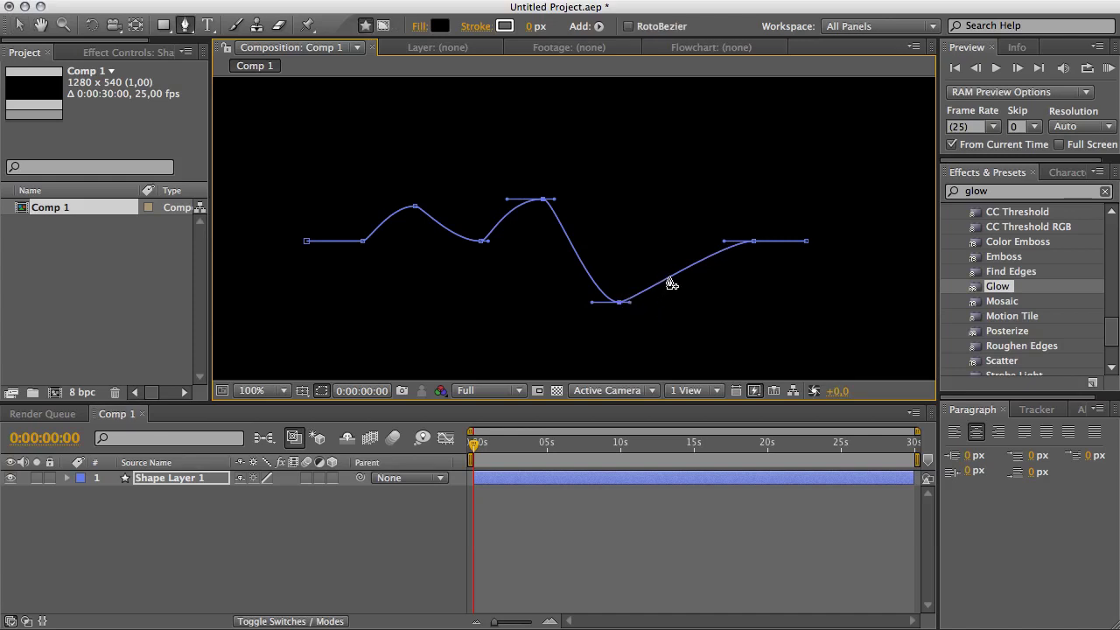
{"action": "left_click", "coordinate": [673, 280]}
{"action": "key", "text": "v"}
{"action": "left_click_drag", "start_coordinate": [674, 277], "coordinate": [672, 223]}
Step: Heighten the main peak, shift it and the trough left, and smooth the final bump's descent into the baseline with its curve handles
{"action": "left_click_drag", "start_coordinate": [537, 198], "coordinate": [542, 134]}
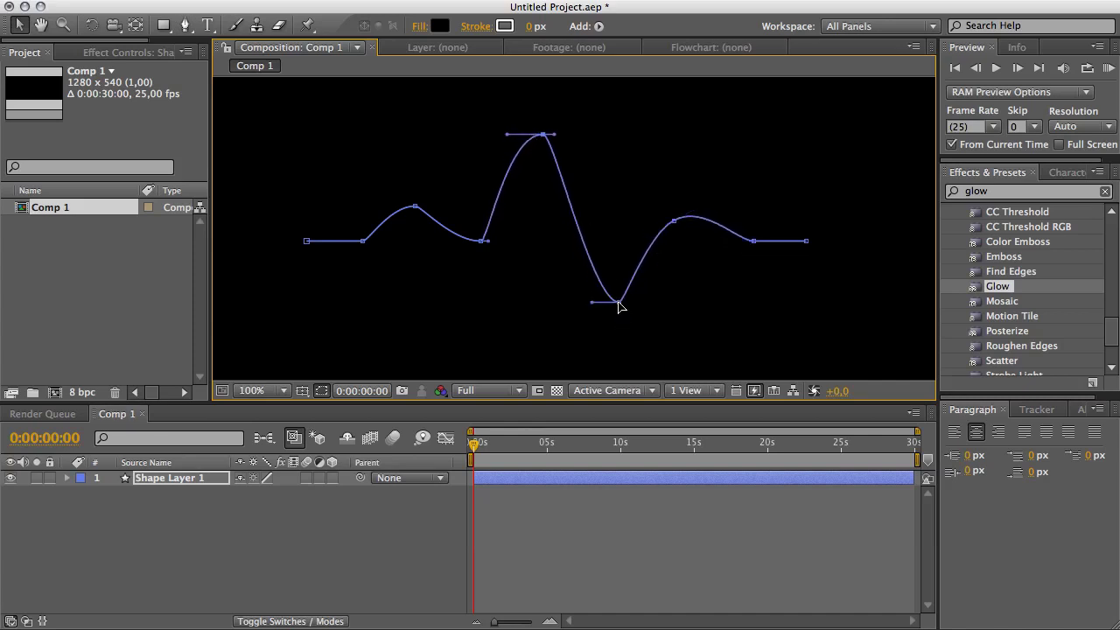
{"action": "left_click_drag", "start_coordinate": [619, 306], "coordinate": [595, 305]}
{"action": "left_click", "coordinate": [673, 223]}
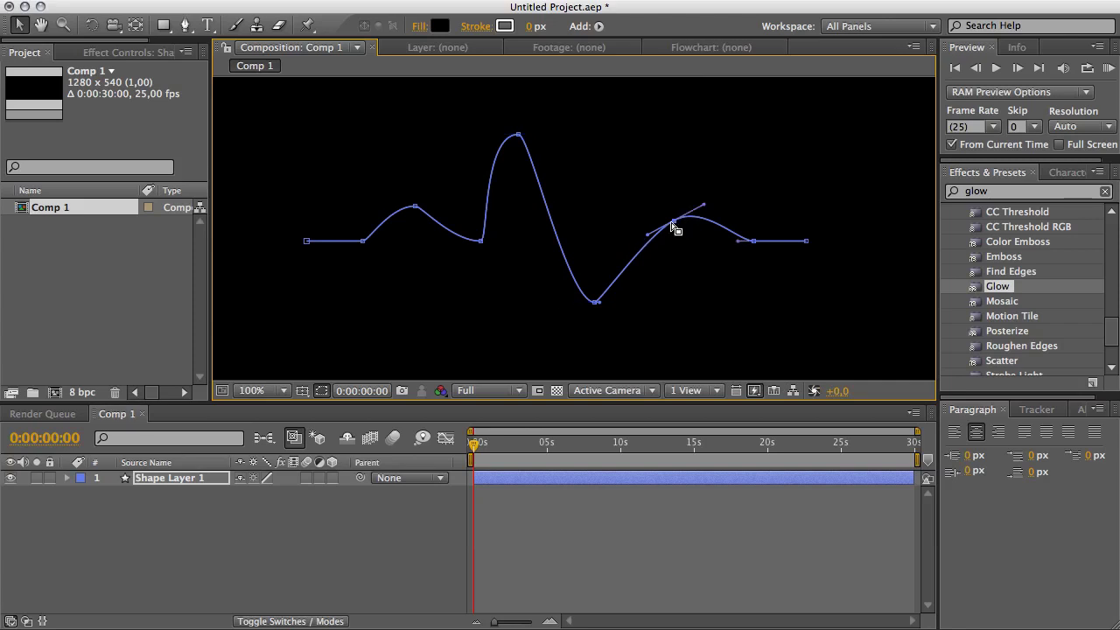
{"action": "left_click_drag", "start_coordinate": [647, 235], "coordinate": [645, 226]}
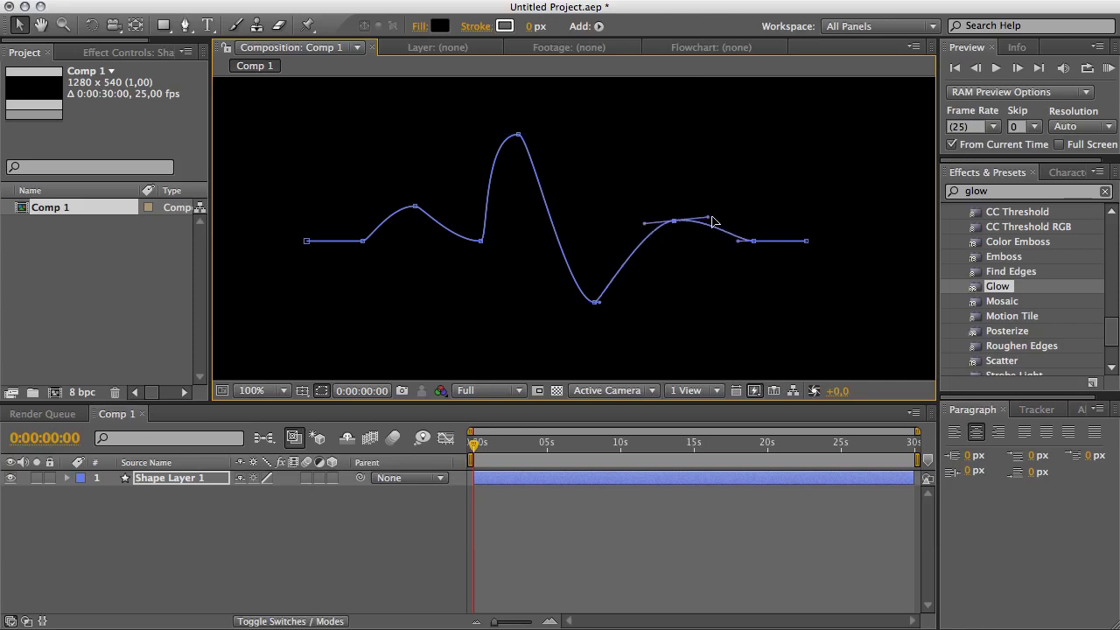
{"action": "left_click_drag", "start_coordinate": [707, 218], "coordinate": [700, 241]}
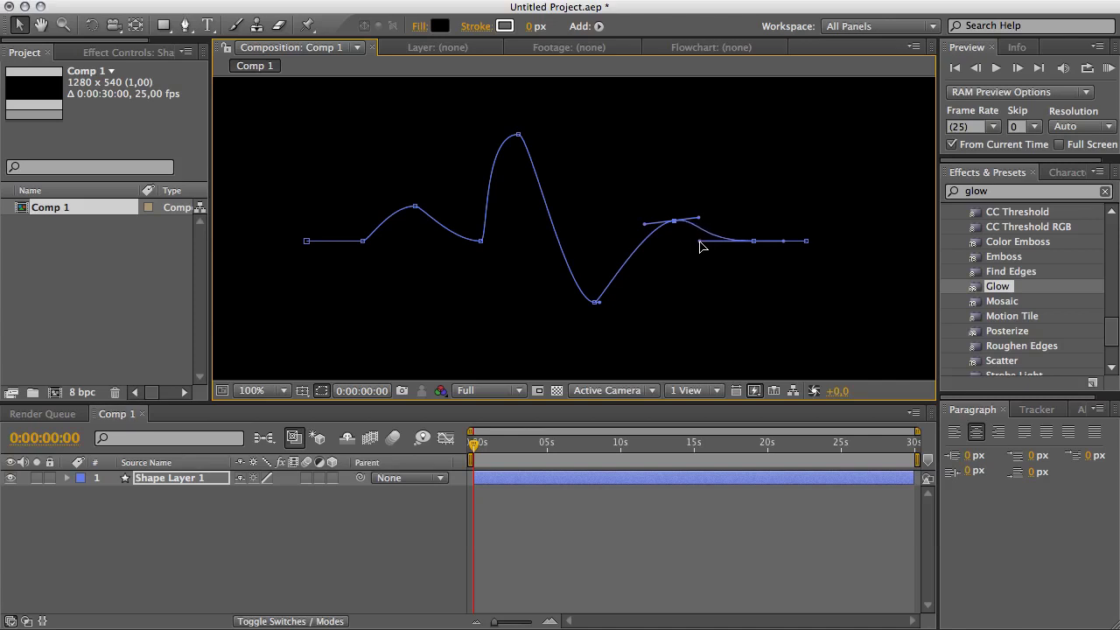
Step: Lower and smooth the first small bump, and lengthen the baseline handle before the main peak to soften its rise
{"action": "left_click", "coordinate": [363, 242]}
{"action": "left_click_drag", "start_coordinate": [369, 242], "coordinate": [410, 221]}
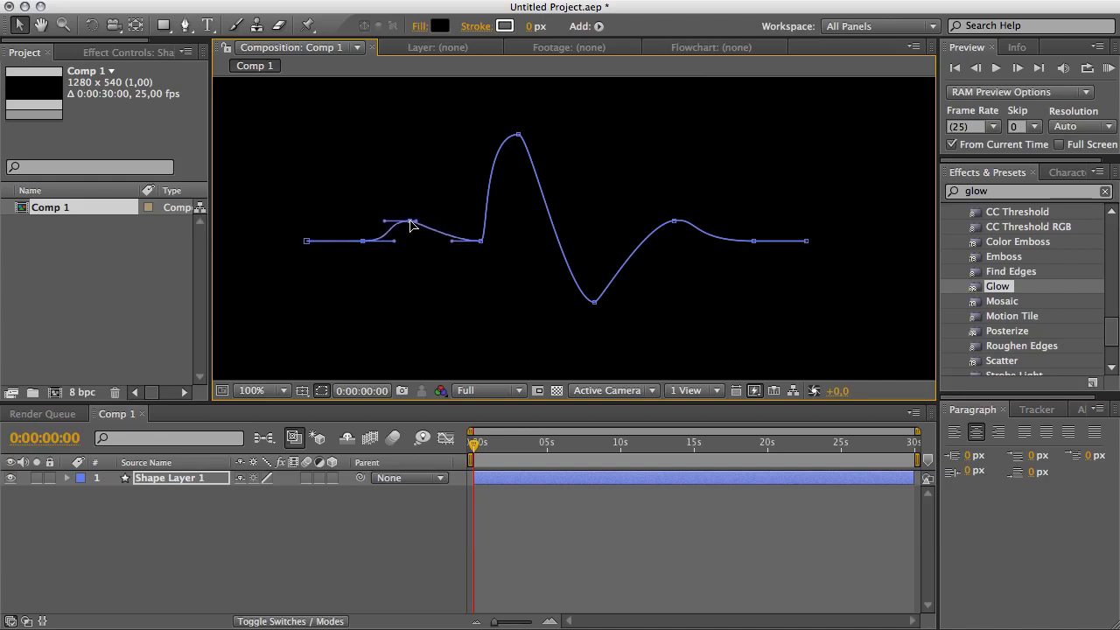
{"action": "left_click", "coordinate": [480, 242]}
{"action": "left_click_drag", "start_coordinate": [488, 246], "coordinate": [523, 247]}
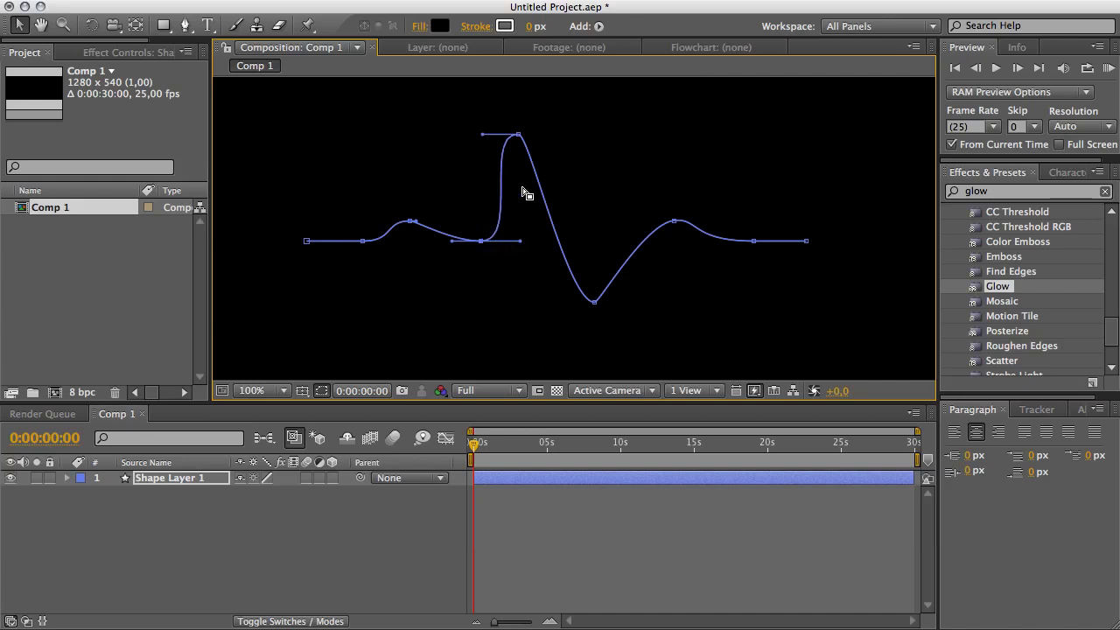
Step: Move the main peak slightly up and right and the trough left to steepen the drop between them
{"action": "left_click", "coordinate": [518, 139]}
{"action": "left_click_drag", "start_coordinate": [482, 135], "coordinate": [525, 126]}
{"action": "left_click", "coordinate": [594, 302]}
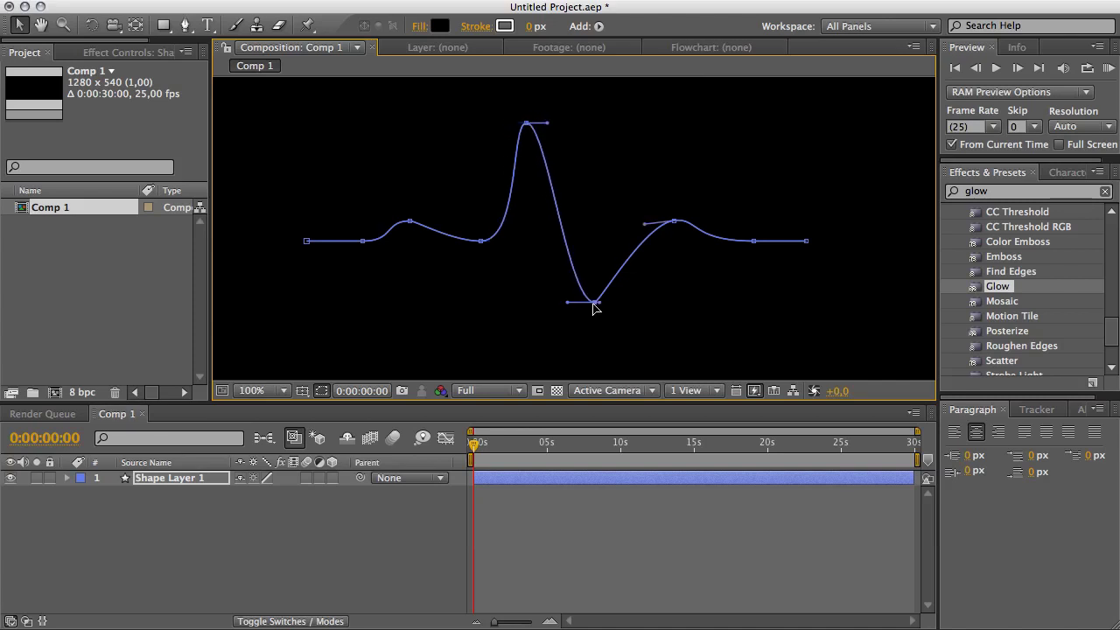
{"action": "left_click_drag", "start_coordinate": [594, 303], "coordinate": [578, 302]}
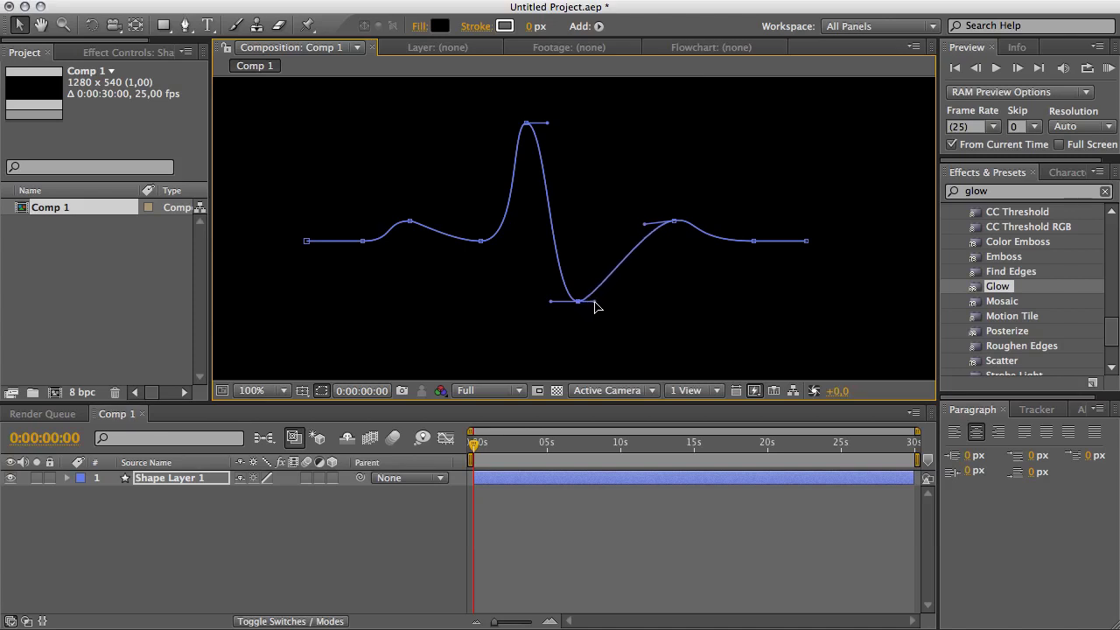
Step: Shift the final bump and the last two baseline points left to tighten the end of the waveform
{"action": "left_click_drag", "start_coordinate": [675, 226], "coordinate": [642, 225]}
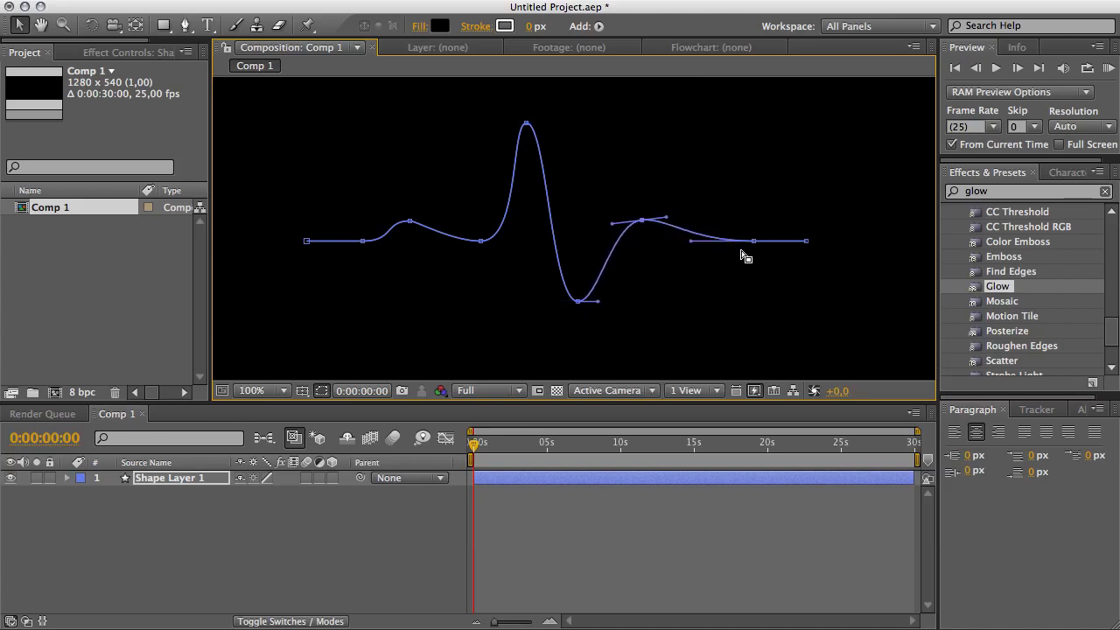
{"action": "left_click", "coordinate": [811, 241]}
{"action": "left_click_drag", "start_coordinate": [808, 245], "coordinate": [769, 245]}
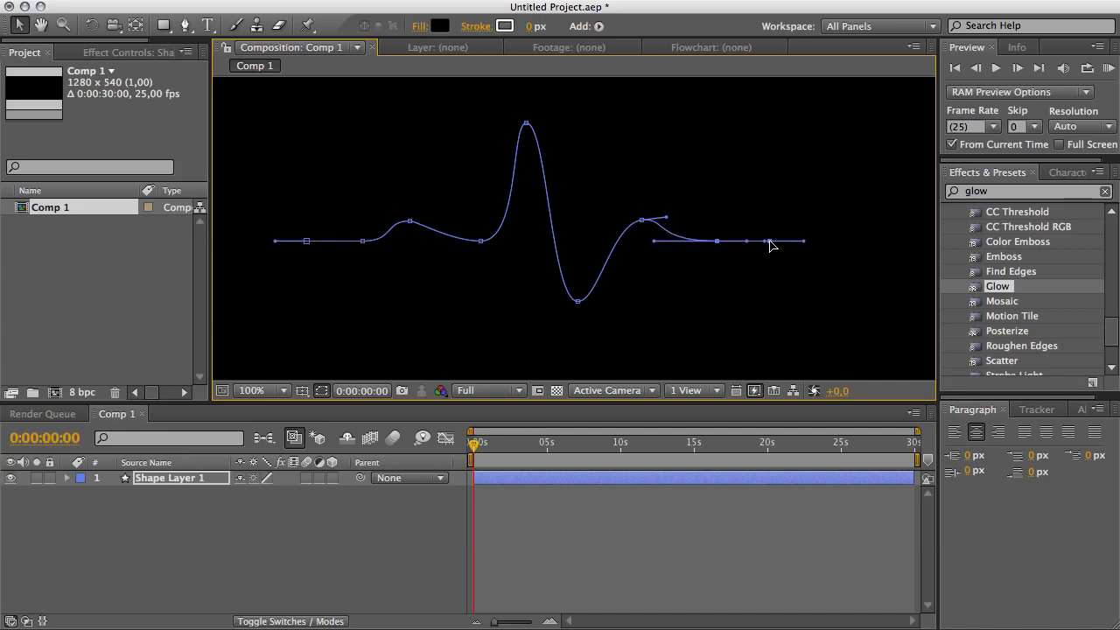
Step: Compress the whole waveform horizontally from both sides to a little over half its width, keeping its height
{"action": "key", "text": "ctrl+t"}
{"action": "left_click", "coordinate": [745, 331]}
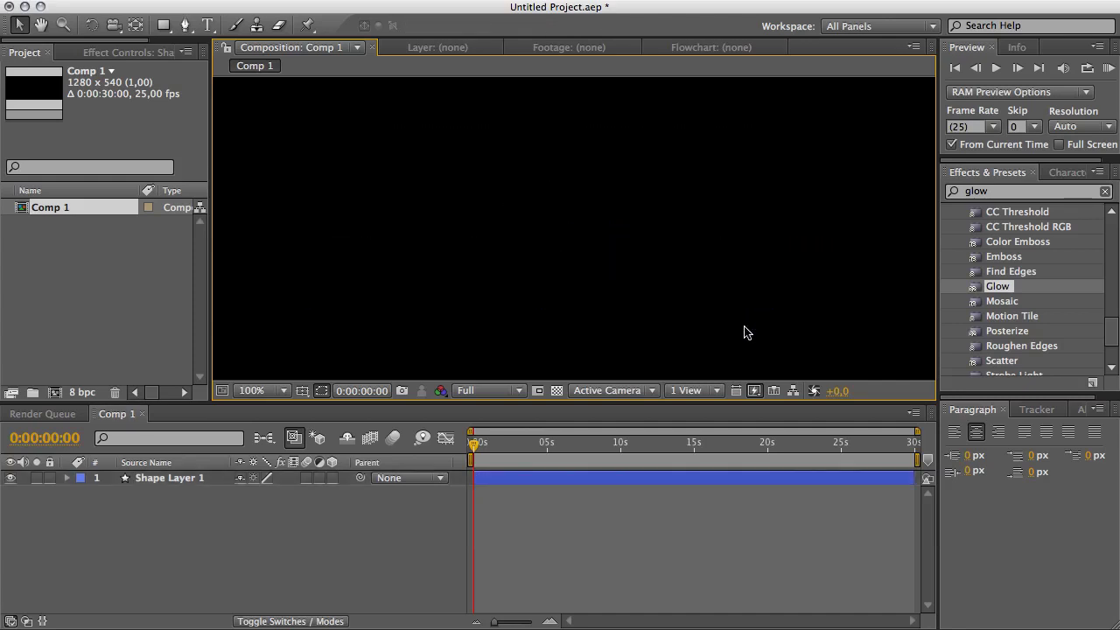
{"action": "left_click", "coordinate": [538, 253]}
{"action": "left_click", "coordinate": [455, 243]}
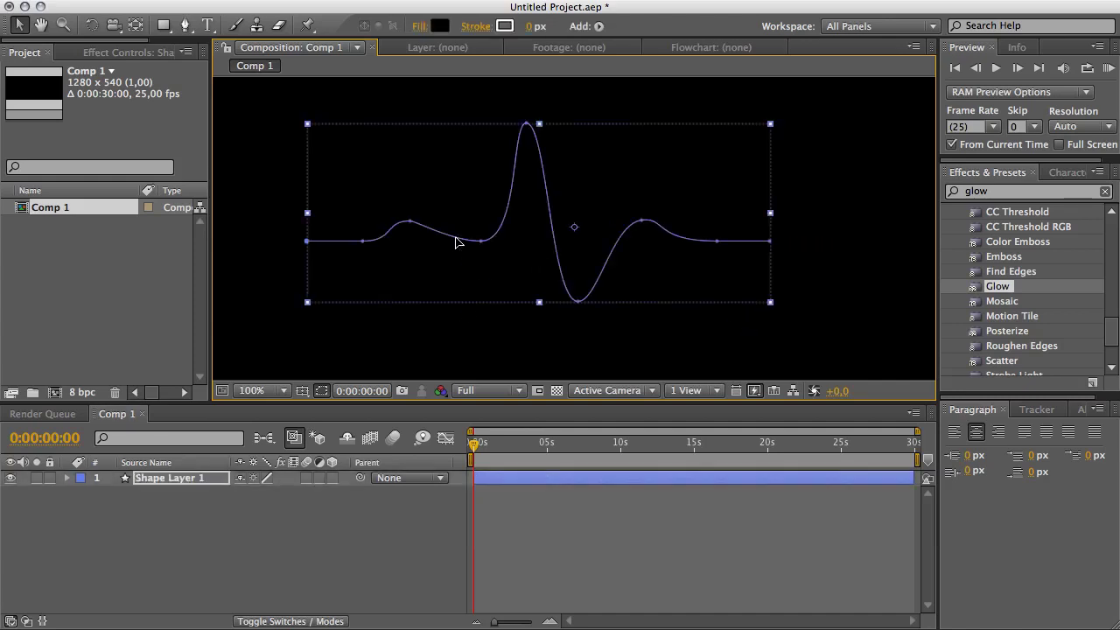
{"action": "left_click_drag", "start_coordinate": [772, 217], "coordinate": [682, 220]}
{"action": "left_click", "coordinate": [725, 240]}
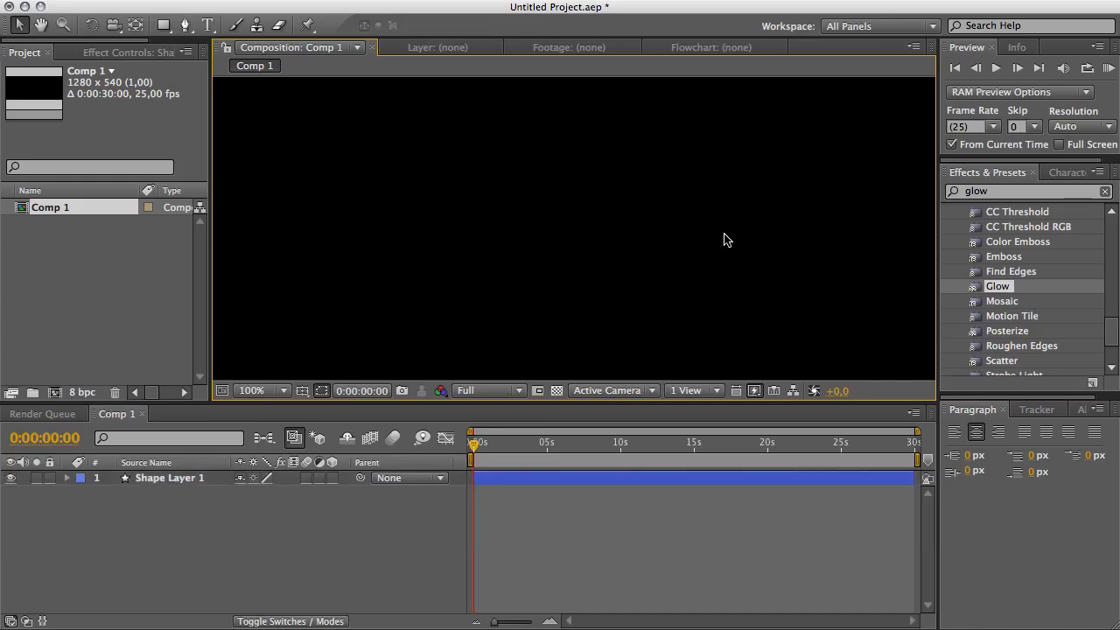
Step: Give the waveform shape a white stroke 2 px wide
{"action": "left_click", "coordinate": [684, 242]}
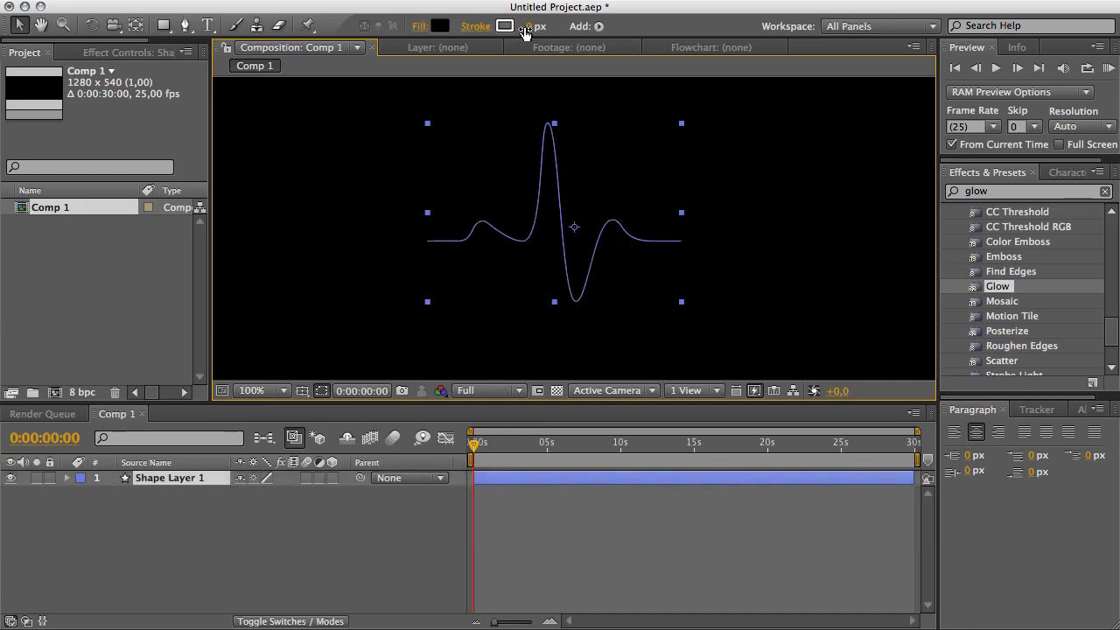
{"action": "left_click", "coordinate": [533, 25]}
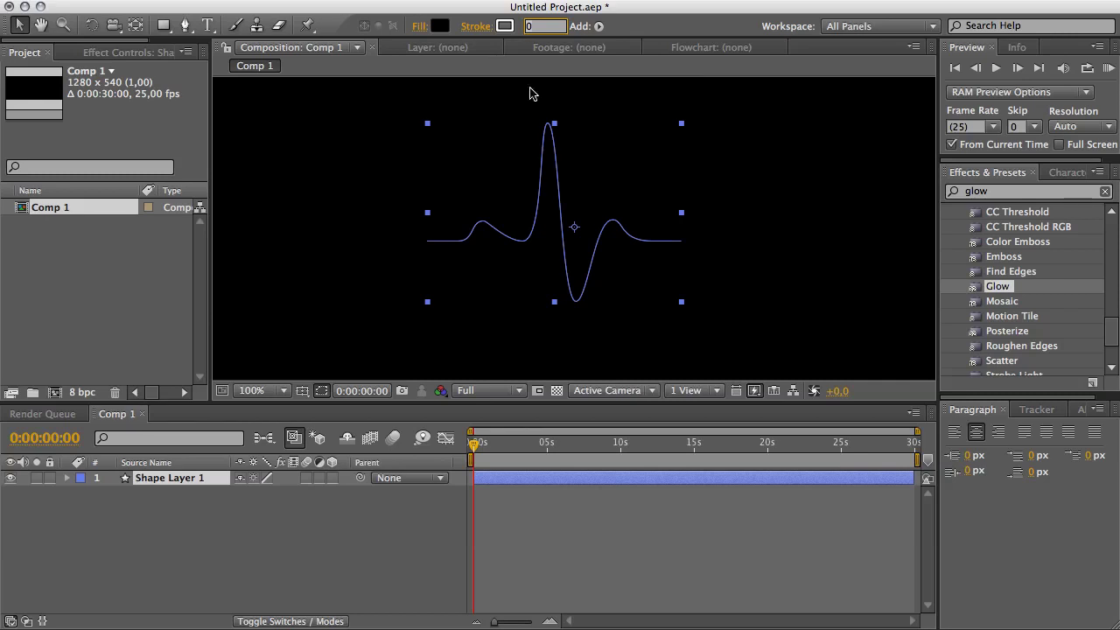
{"action": "type", "text": "2"}
{"action": "key", "text": "Return"}
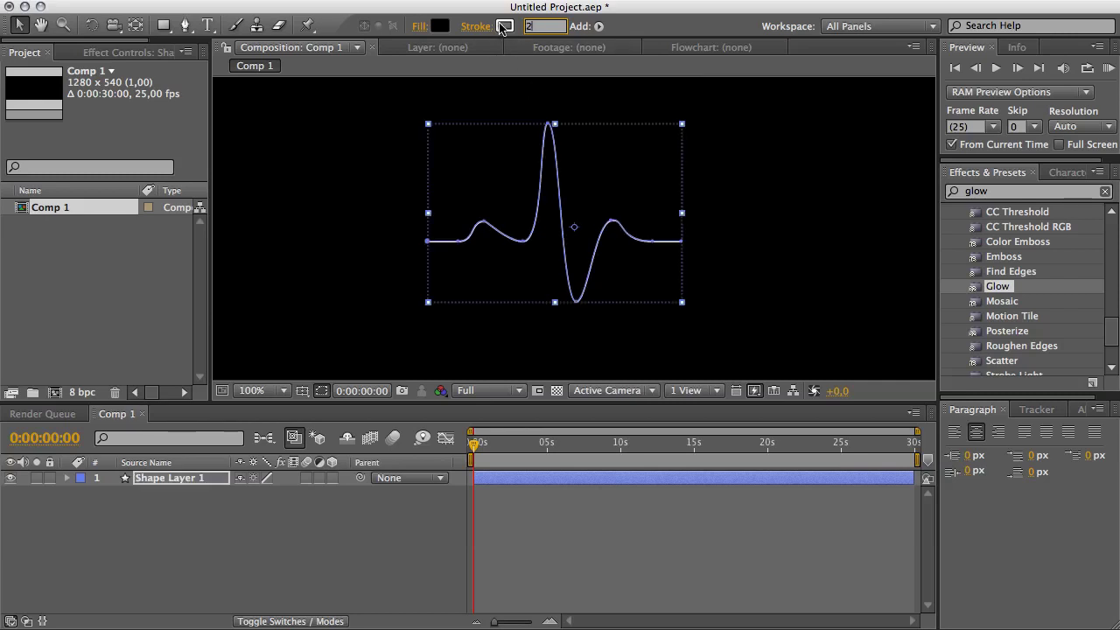
{"action": "left_click", "coordinate": [505, 25]}
{"action": "left_click_drag", "start_coordinate": [242, 325], "coordinate": [306, 208]}
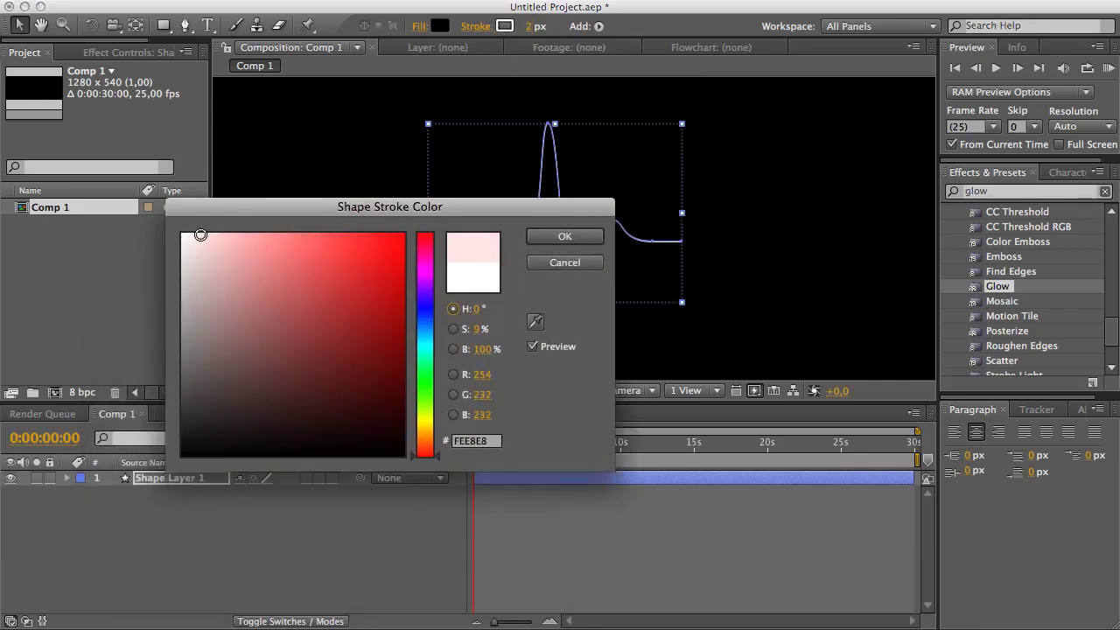
{"action": "left_click_drag", "start_coordinate": [200, 237], "coordinate": [182, 234]}
{"action": "left_click", "coordinate": [561, 237]}
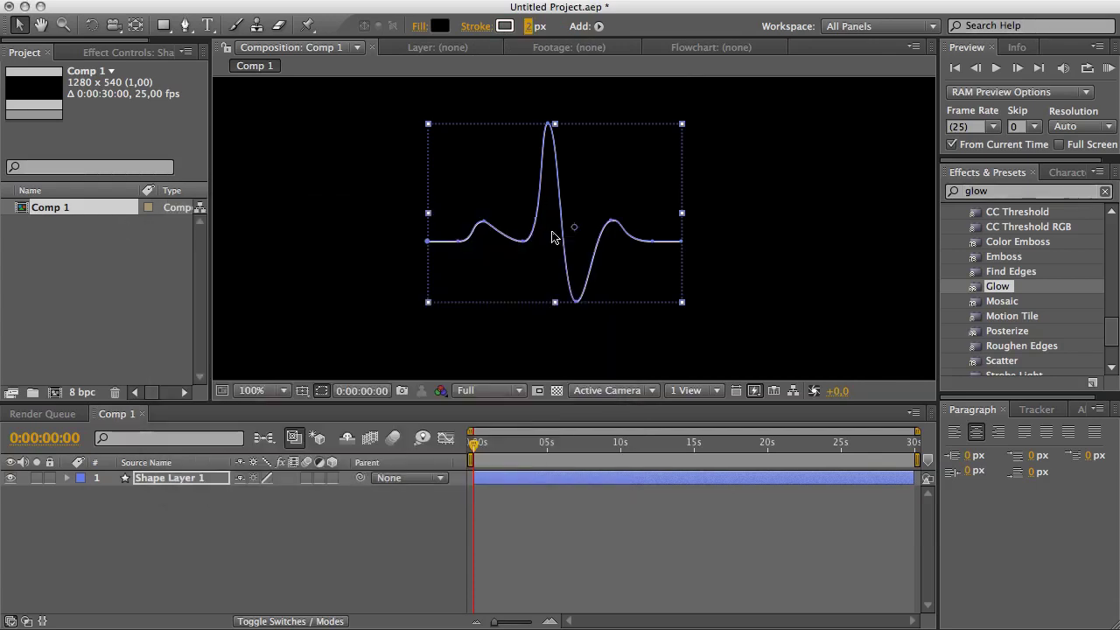
{"action": "left_click", "coordinate": [354, 240]}
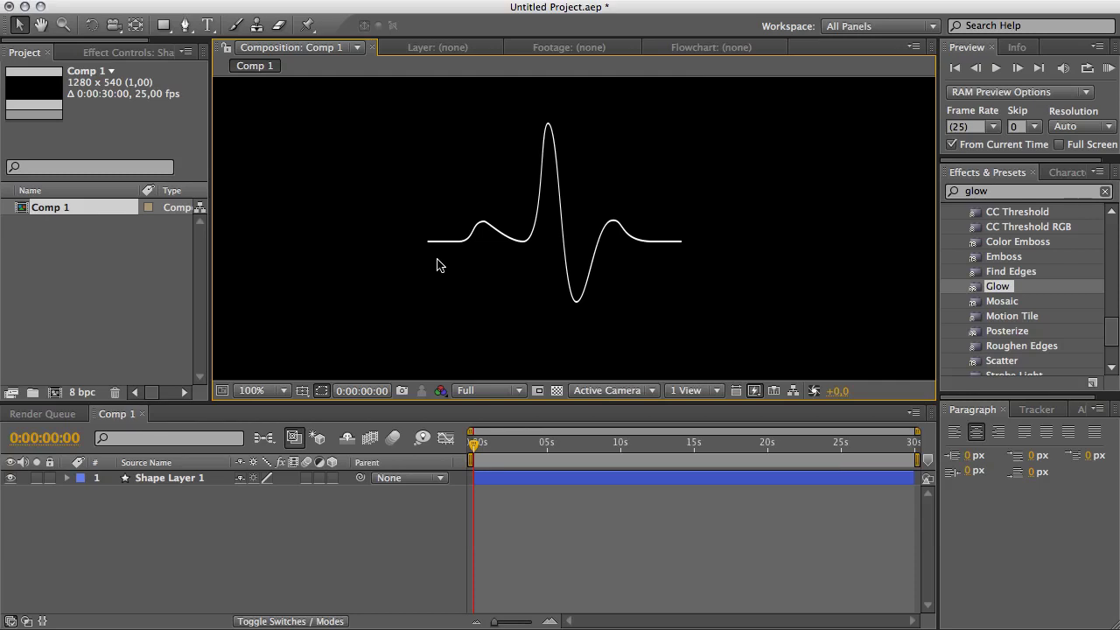
Step: Compare how the waveform line looks at Half and Full preview resolution
{"action": "key", "text": "comma"}
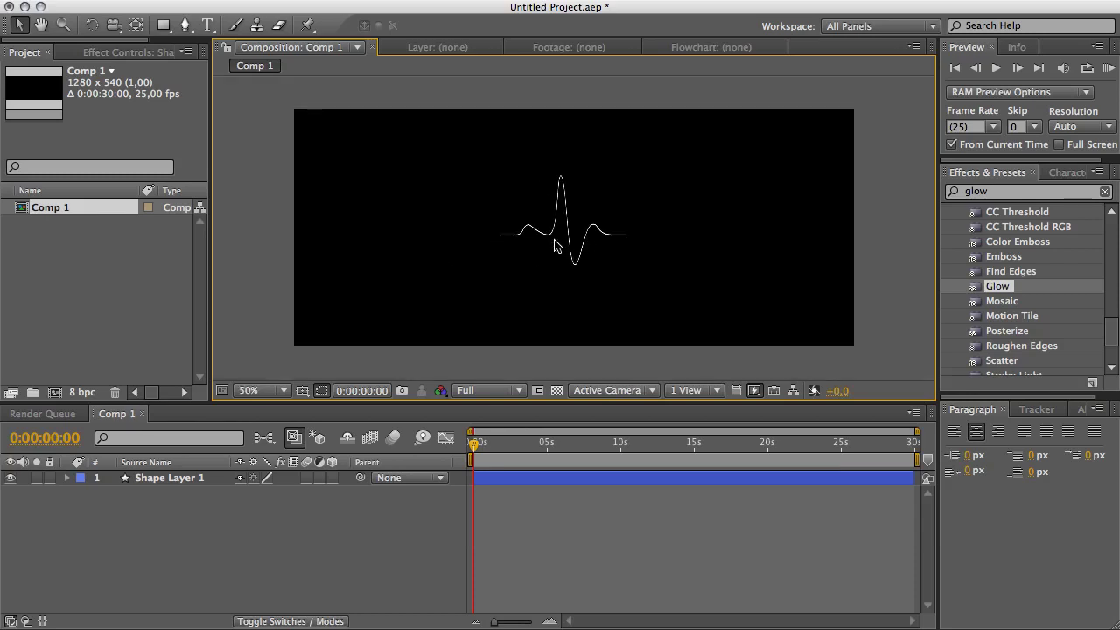
{"action": "left_click", "coordinate": [490, 390]}
{"action": "left_click", "coordinate": [481, 451]}
{"action": "key", "text": "period"}
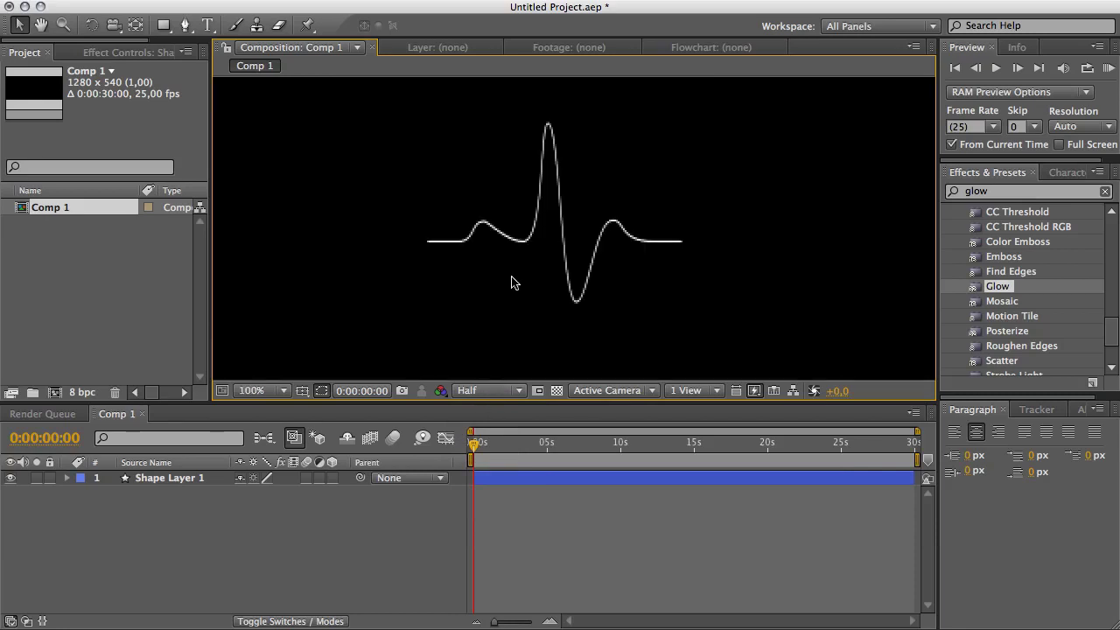
{"action": "left_click", "coordinate": [490, 390]}
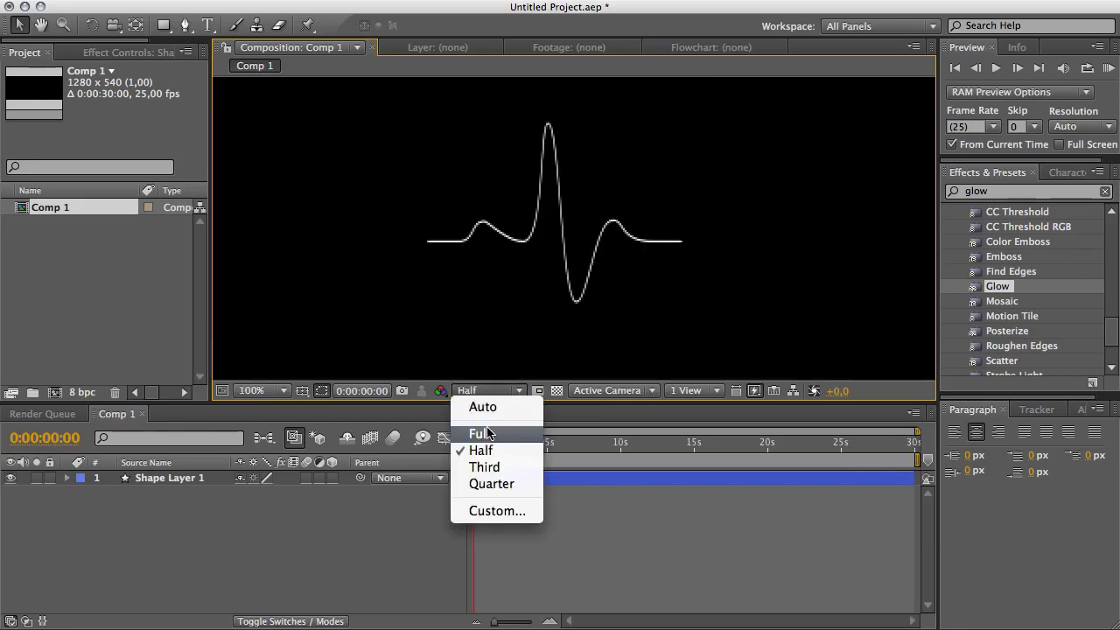
{"action": "left_click", "coordinate": [479, 430]}
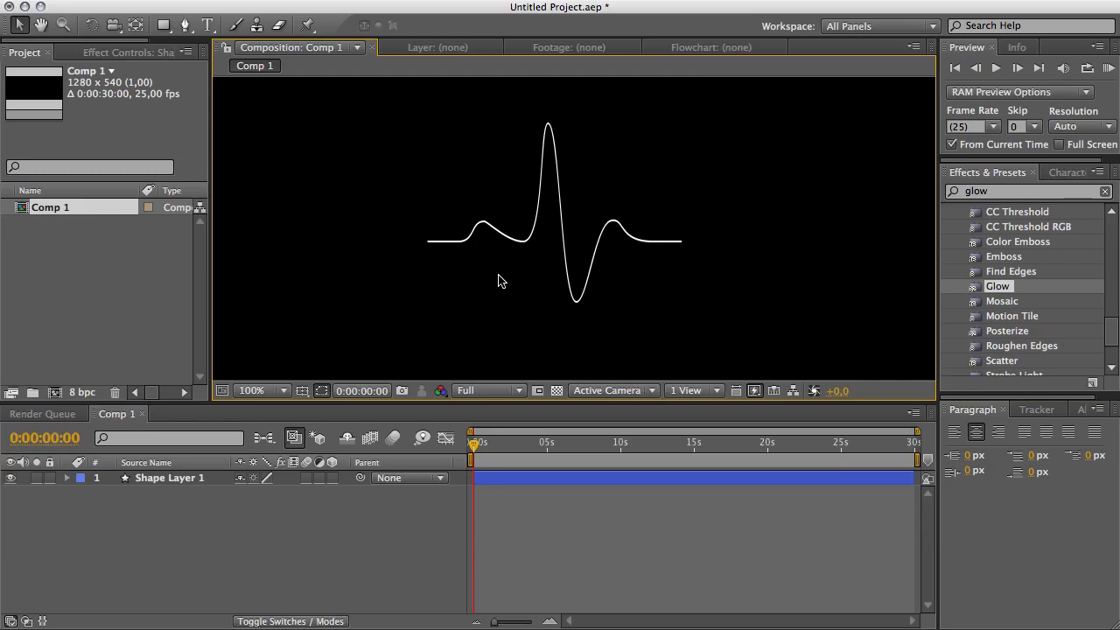
Step: Delete the fill from the waveform's shape contents so only the path and stroke remain
{"action": "left_click", "coordinate": [530, 241]}
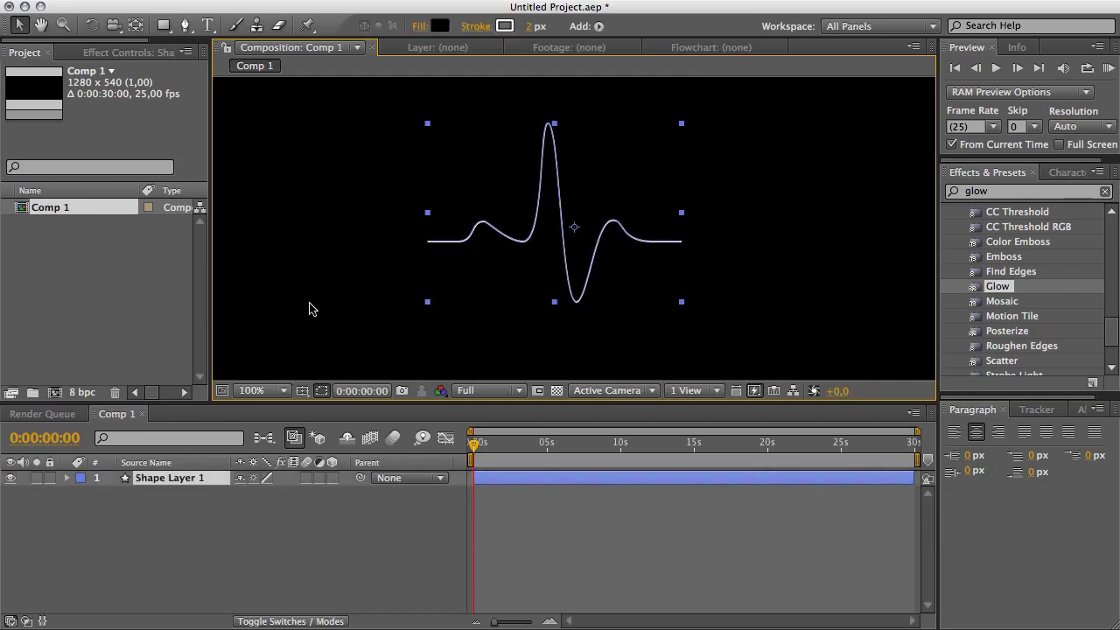
{"action": "left_click", "coordinate": [67, 478]}
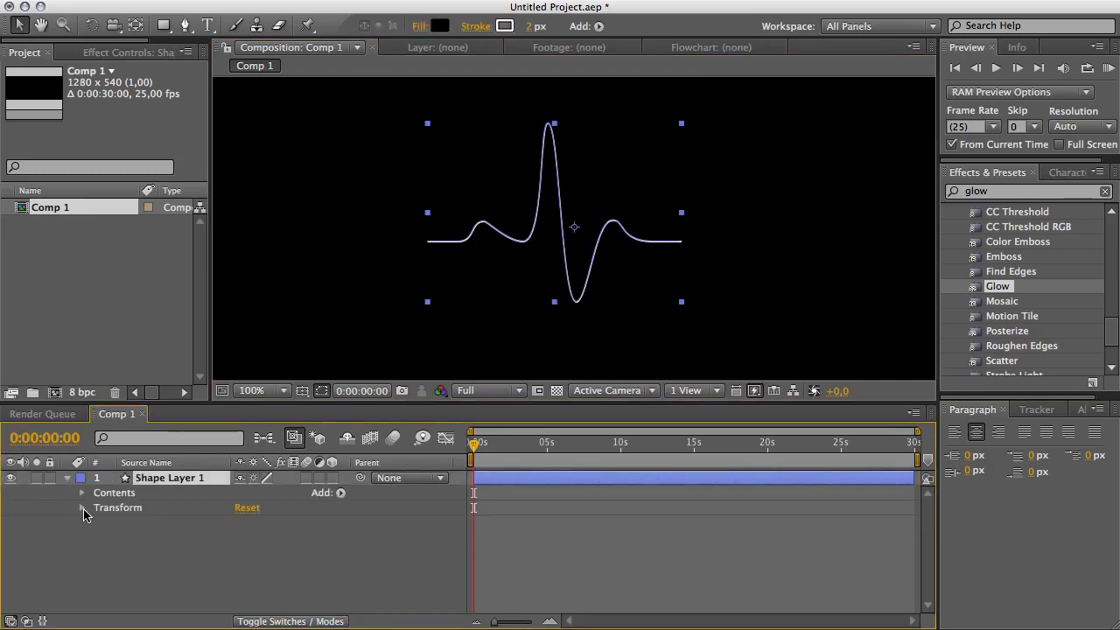
{"action": "left_click", "coordinate": [83, 495]}
{"action": "left_click", "coordinate": [97, 508]}
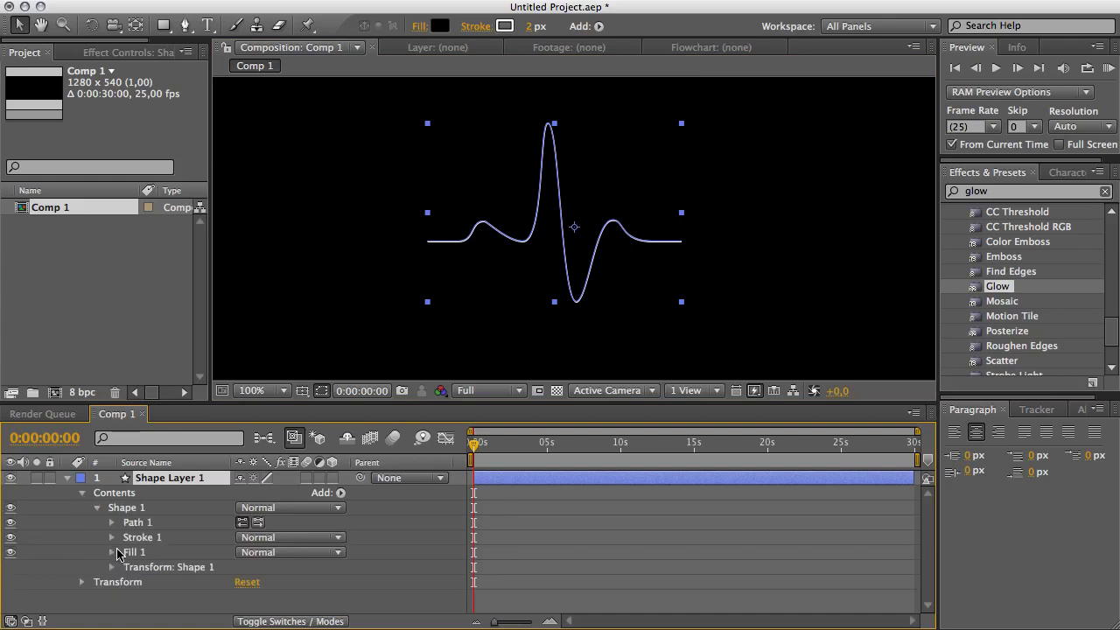
{"action": "left_click", "coordinate": [128, 555]}
{"action": "key", "text": "Delete"}
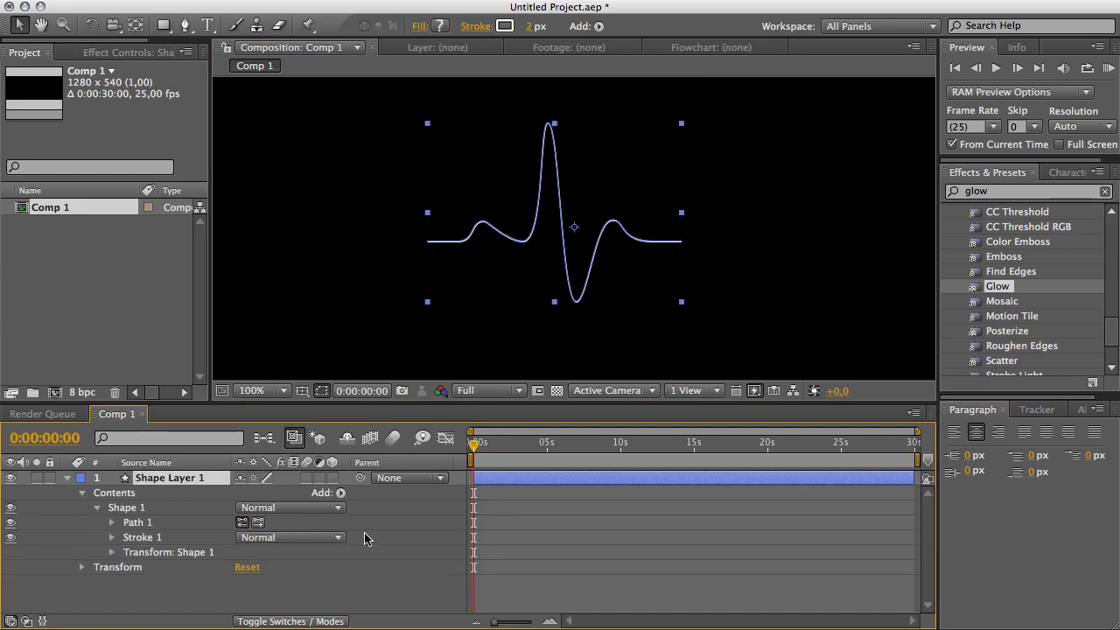
{"action": "left_click", "coordinate": [368, 588]}
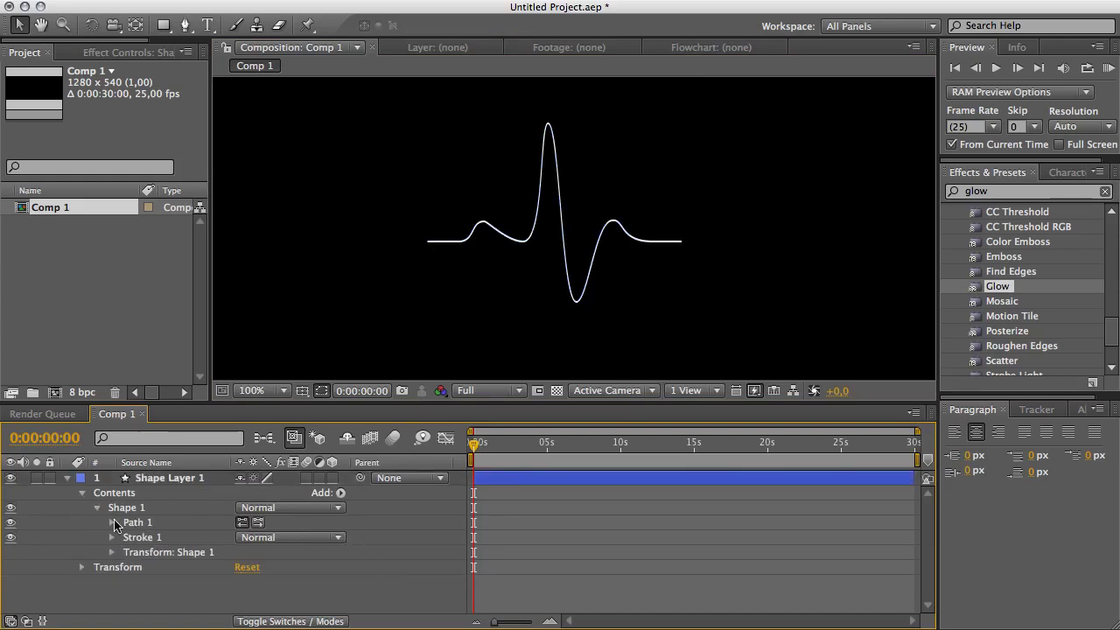
{"action": "left_click", "coordinate": [82, 494]}
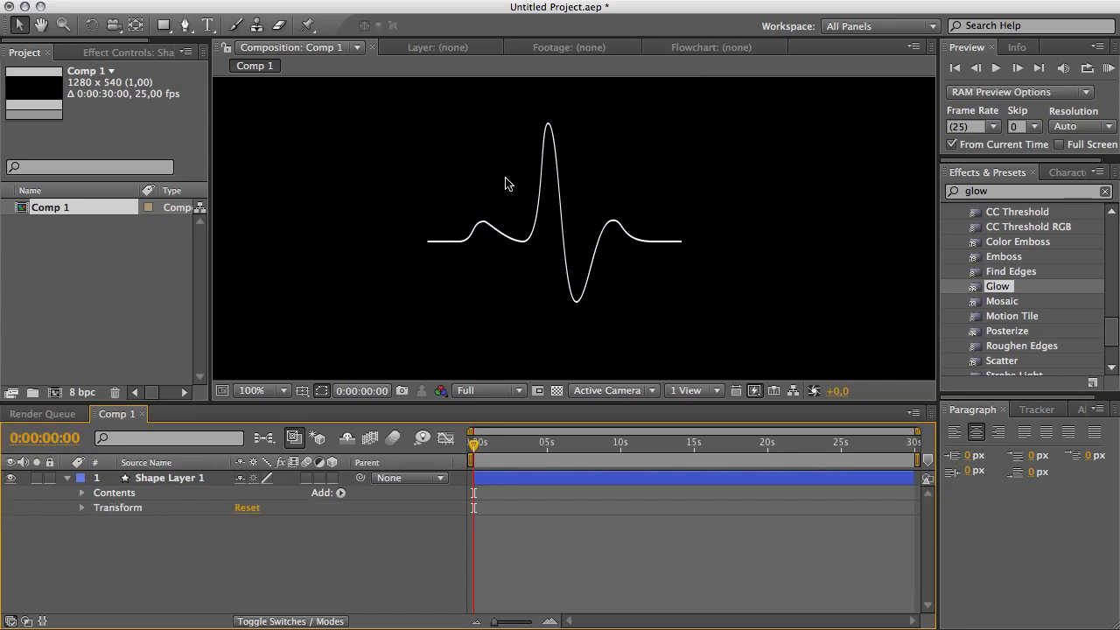
Step: Add a Repeater to the waveform's shape layer and set it to 10 copies
{"action": "left_click", "coordinate": [166, 477]}
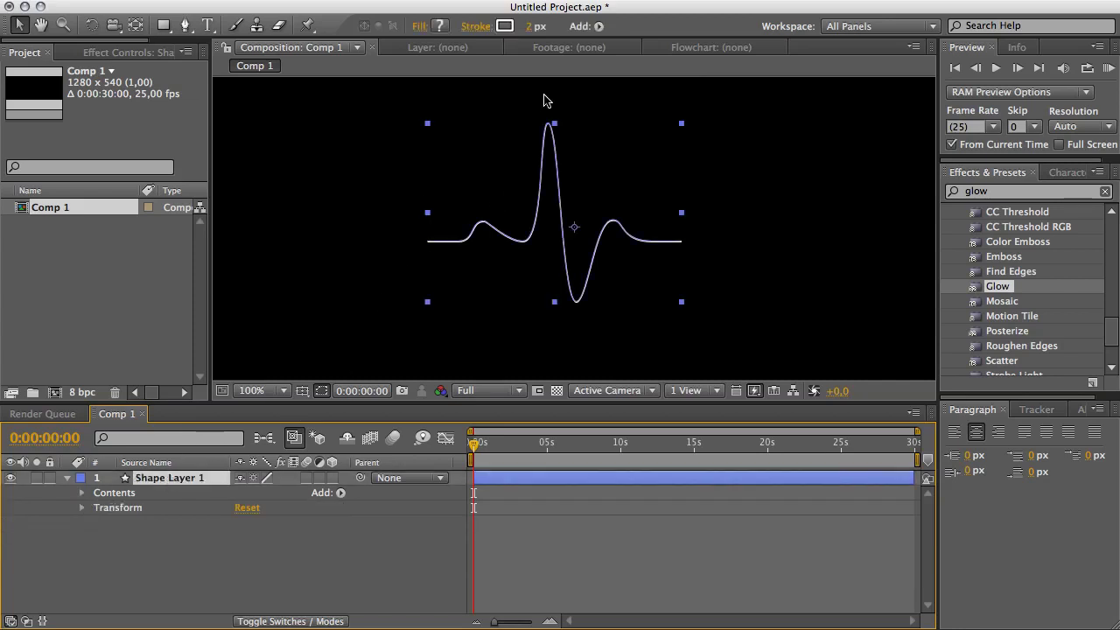
{"action": "left_click", "coordinate": [598, 25]}
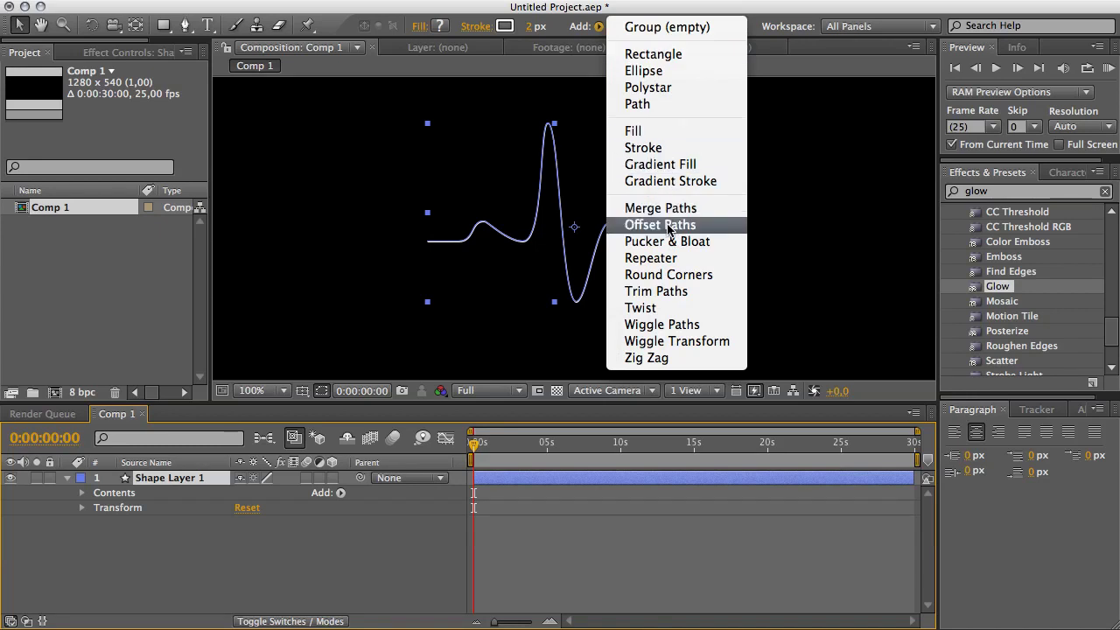
{"action": "left_click", "coordinate": [699, 261]}
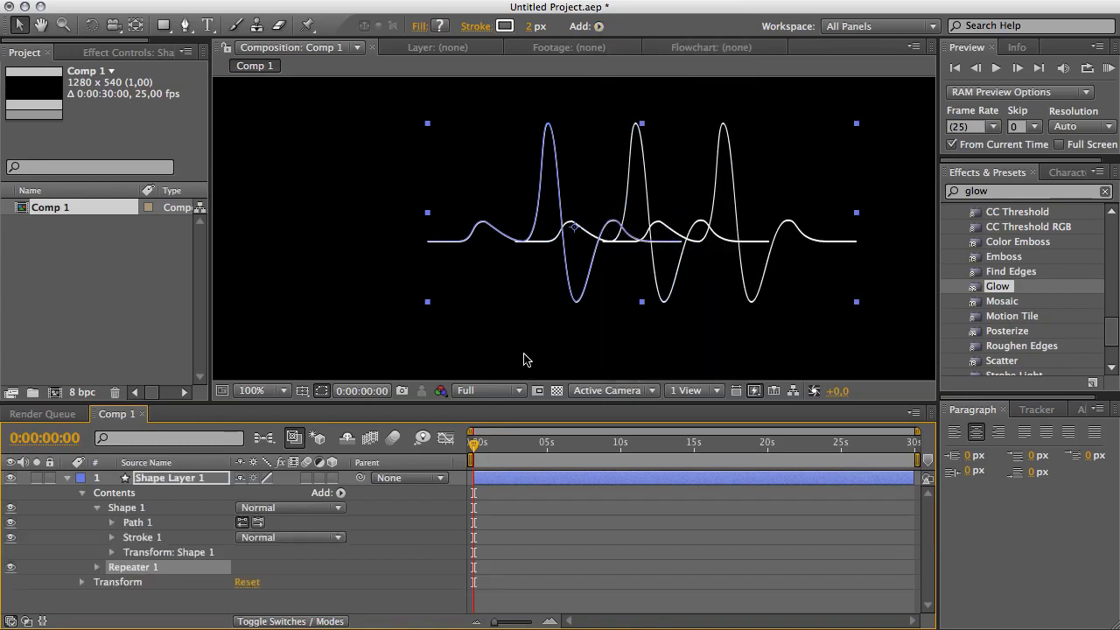
{"action": "left_click", "coordinate": [97, 507]}
{"action": "left_click", "coordinate": [97, 522]}
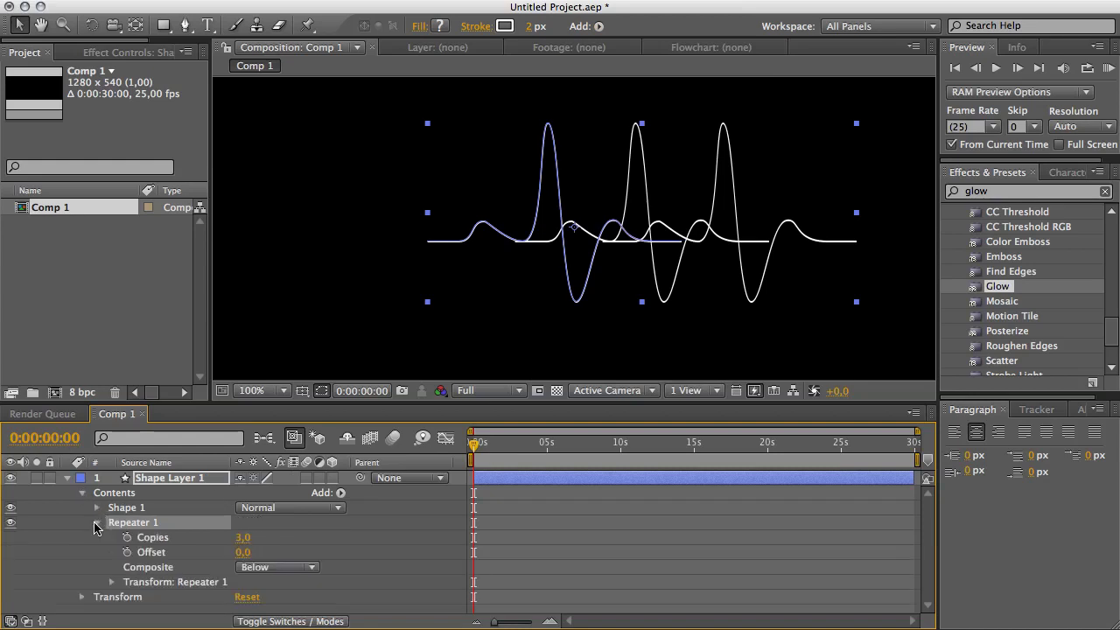
{"action": "left_click", "coordinate": [111, 582]}
{"action": "scroll", "coordinate": [265, 547], "scroll_direction": "up", "scroll_amount": 1}
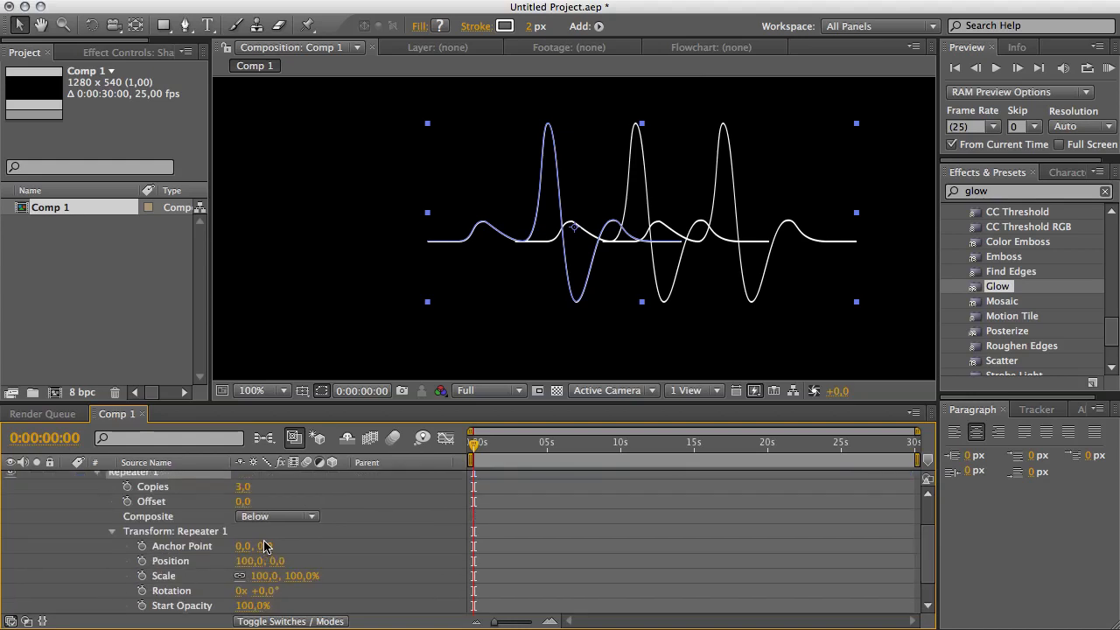
{"action": "left_click_drag", "start_coordinate": [241, 486], "coordinate": [248, 487]}
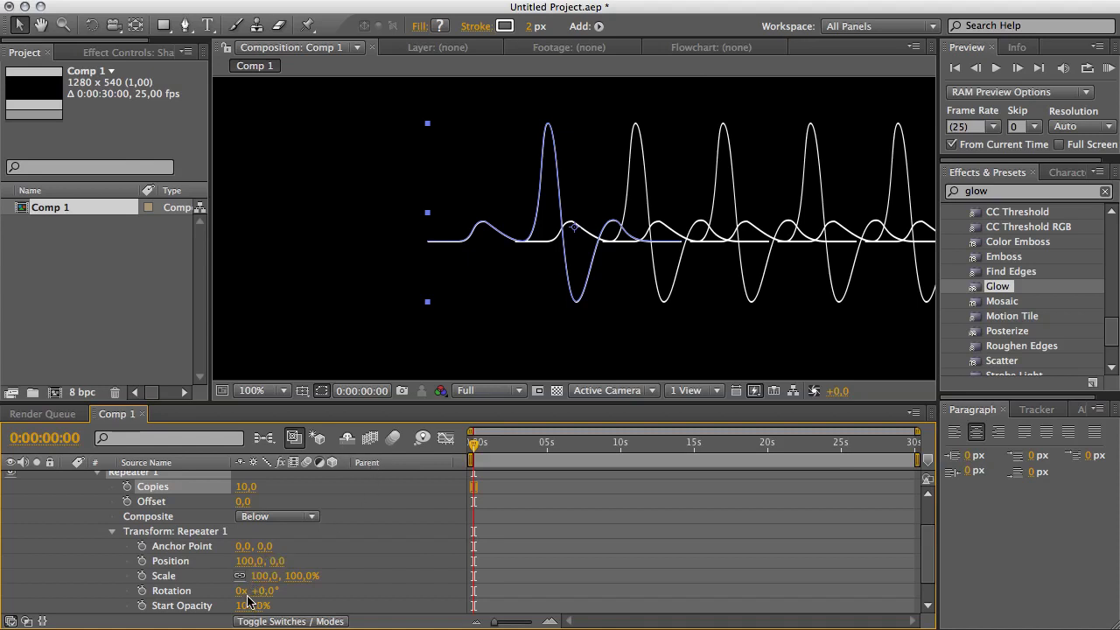
Step: Set the Repeater's horizontal position to 288 to join the copies end to end, and switch the preview resolution to Half
{"action": "left_click_drag", "start_coordinate": [247, 561], "coordinate": [425, 580]}
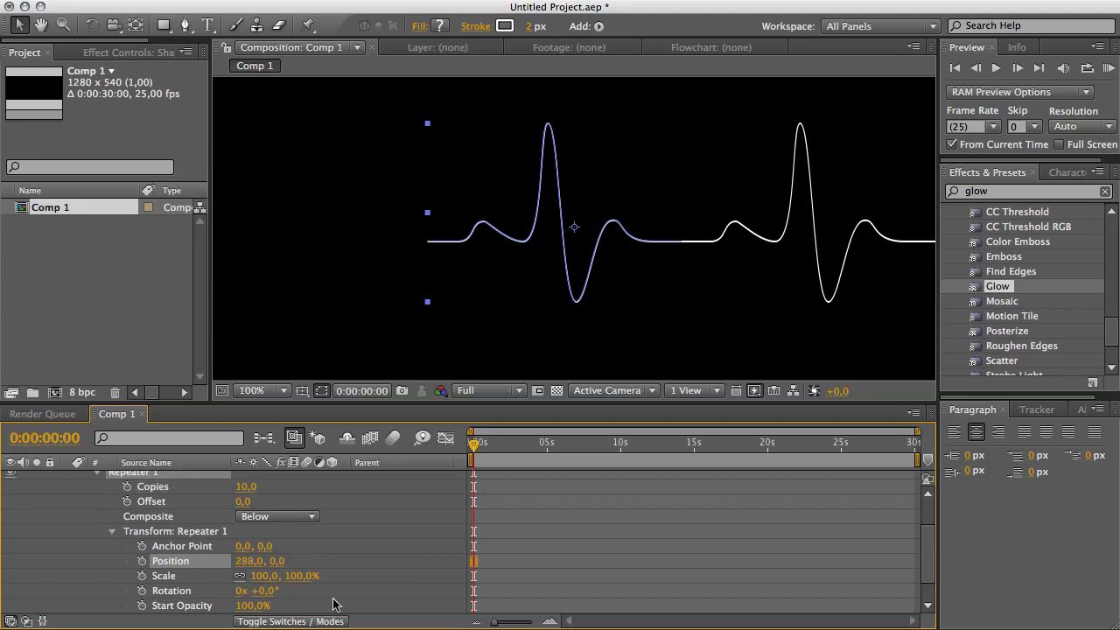
{"action": "key", "text": "period"}
{"action": "key", "text": "comma"}
{"action": "key", "text": "comma"}
{"action": "key", "text": "period"}
{"action": "key", "text": "comma"}
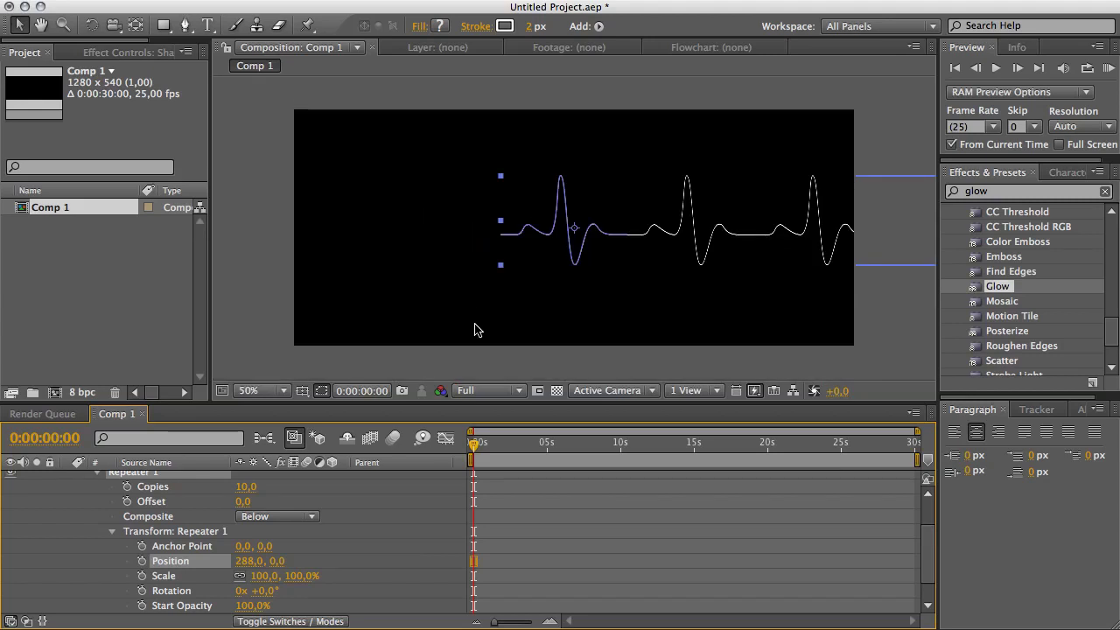
{"action": "left_click", "coordinate": [488, 391]}
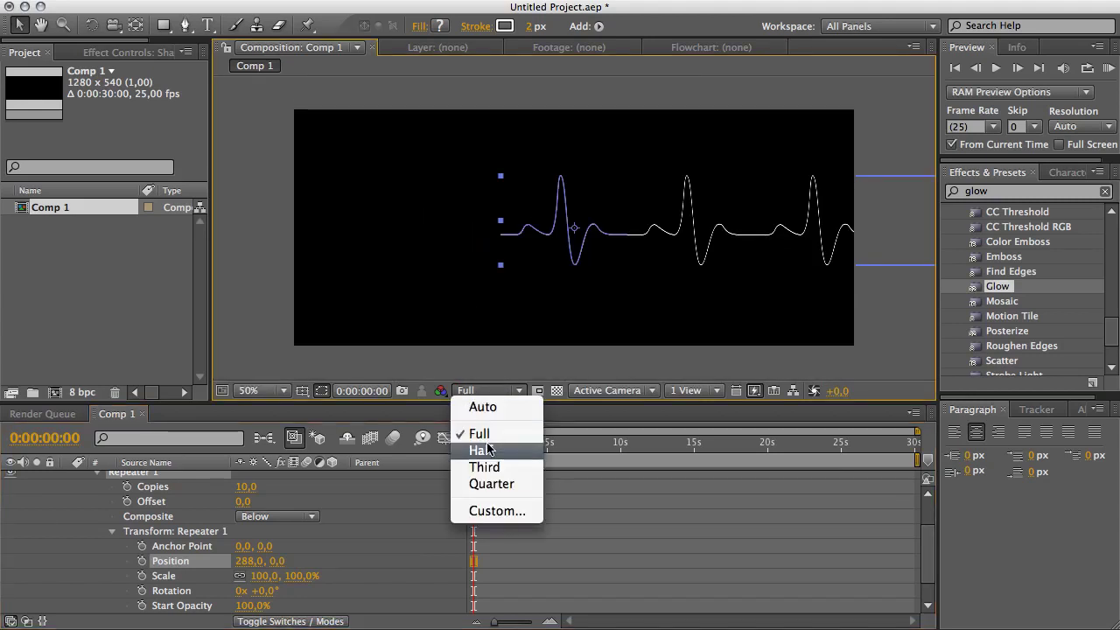
{"action": "left_click", "coordinate": [481, 449]}
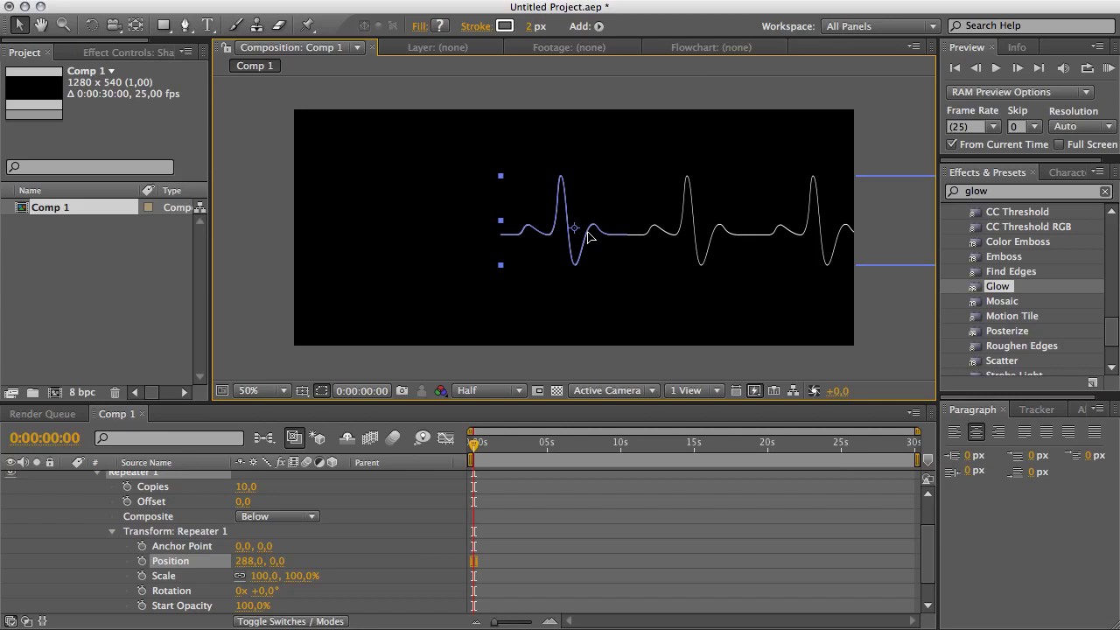
Step: Scale the shape layer to 54% and move it so the first heartbeat starts at the composition's left edge
{"action": "key", "text": "s"}
{"action": "left_click_drag", "start_coordinate": [262, 493], "coordinate": [224, 496]}
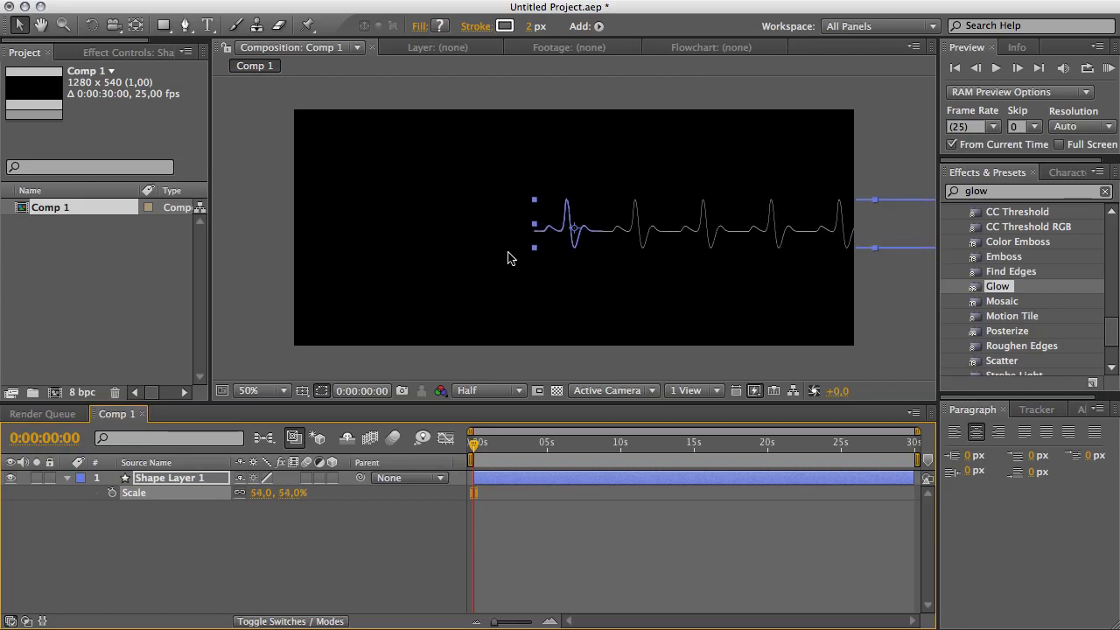
{"action": "left_click_drag", "start_coordinate": [567, 232], "coordinate": [302, 246]}
{"action": "left_click", "coordinate": [291, 261]}
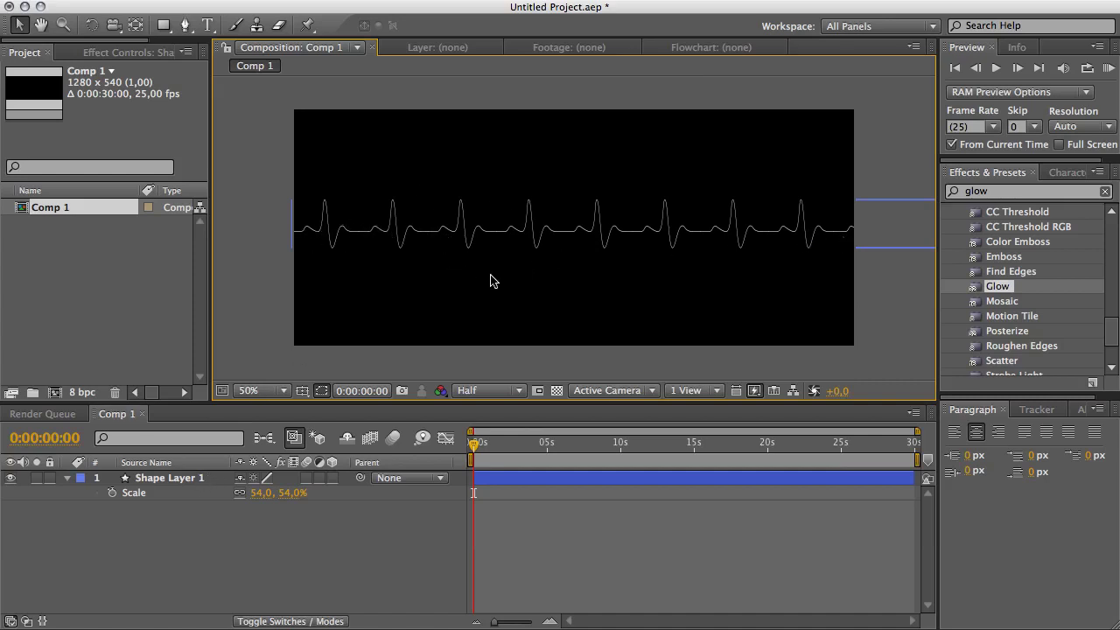
Step: Set the preview resolution to Full for a close view of the first heartbeats at 100% zoom
{"action": "left_click", "coordinate": [169, 478]}
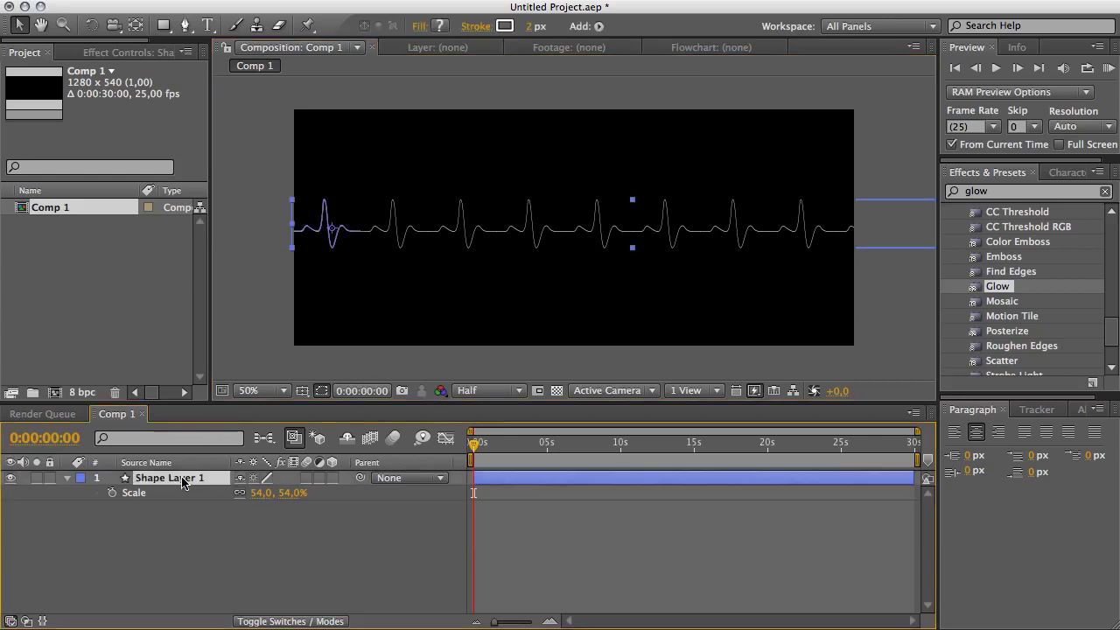
{"action": "key", "text": "period"}
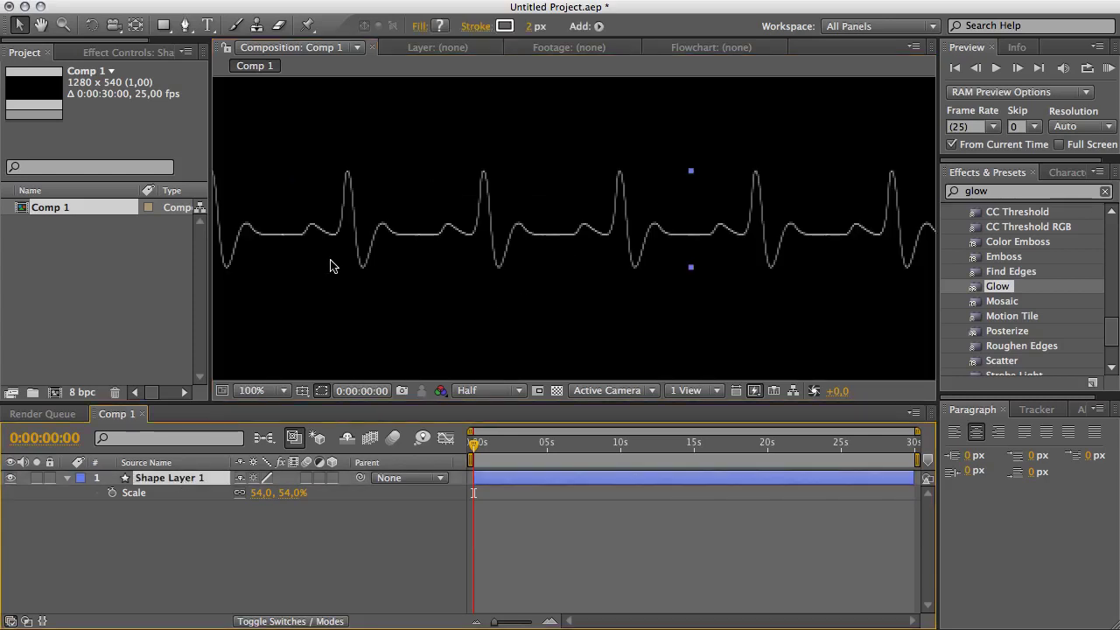
{"action": "left_click_drag", "start_coordinate": [328, 271], "coordinate": [632, 295]}
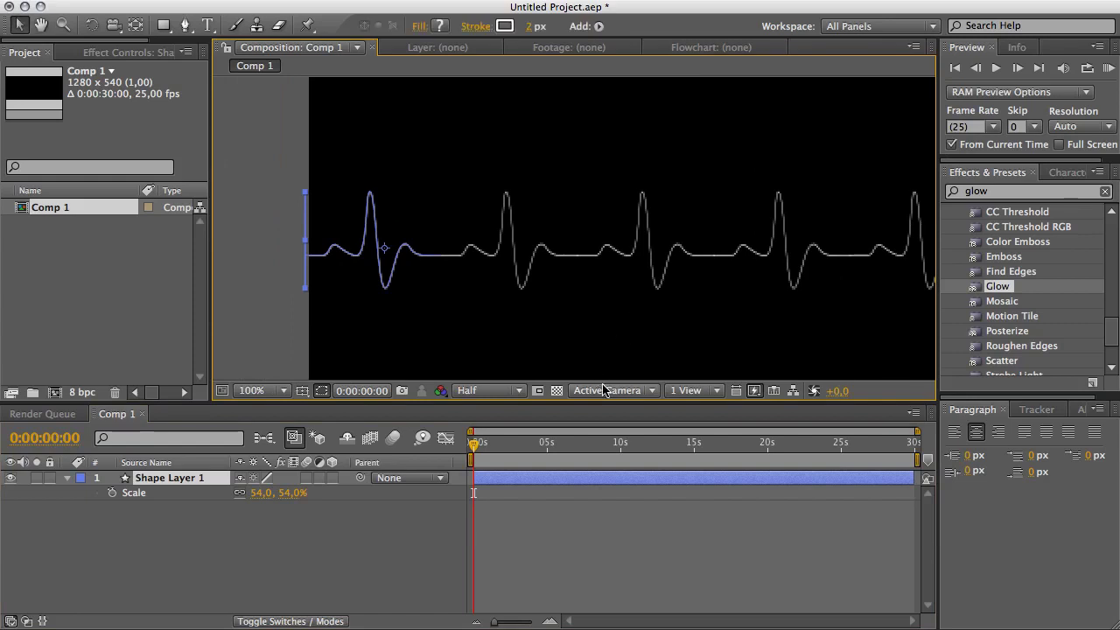
{"action": "left_click", "coordinate": [516, 390]}
{"action": "left_click", "coordinate": [493, 431]}
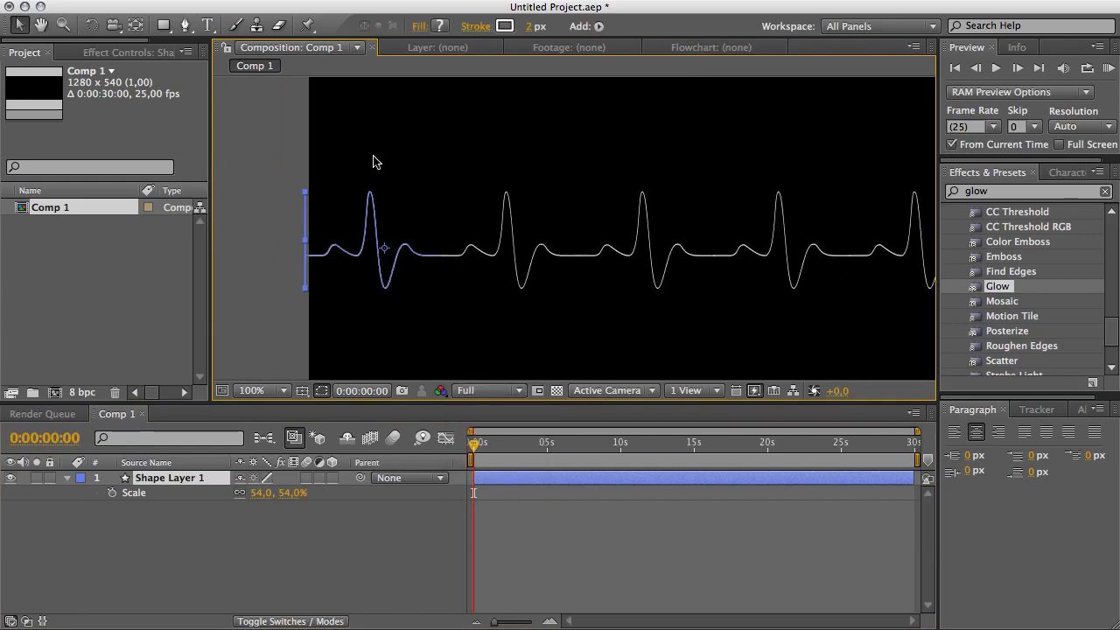
Step: Narrow the original waveform path slightly from both sides to leave small gaps between the repeats, and realign the layer with the frame's left edge
{"action": "left_click", "coordinate": [370, 200]}
{"action": "left_click", "coordinate": [370, 197]}
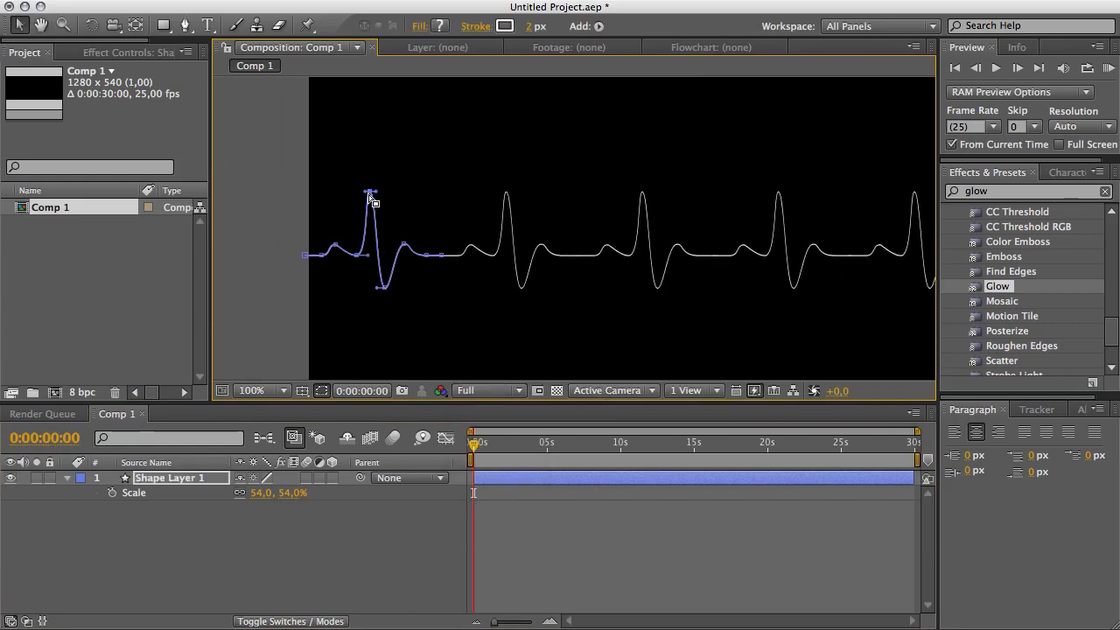
{"action": "left_click_drag", "start_coordinate": [381, 290], "coordinate": [438, 249]}
{"action": "key", "text": "super+z"}
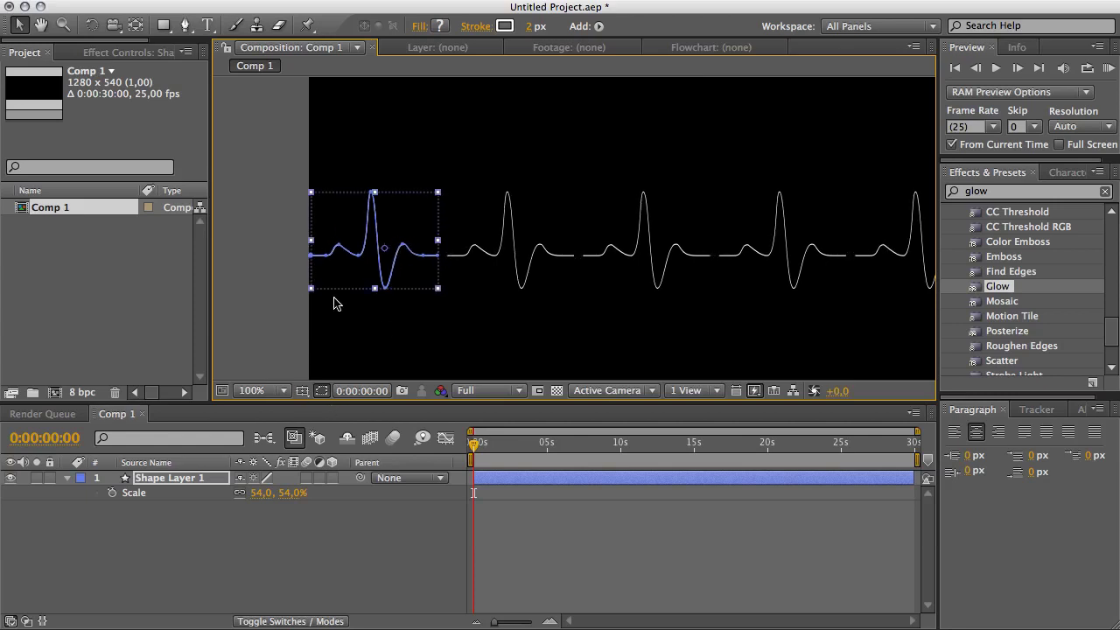
{"action": "left_click", "coordinate": [375, 269]}
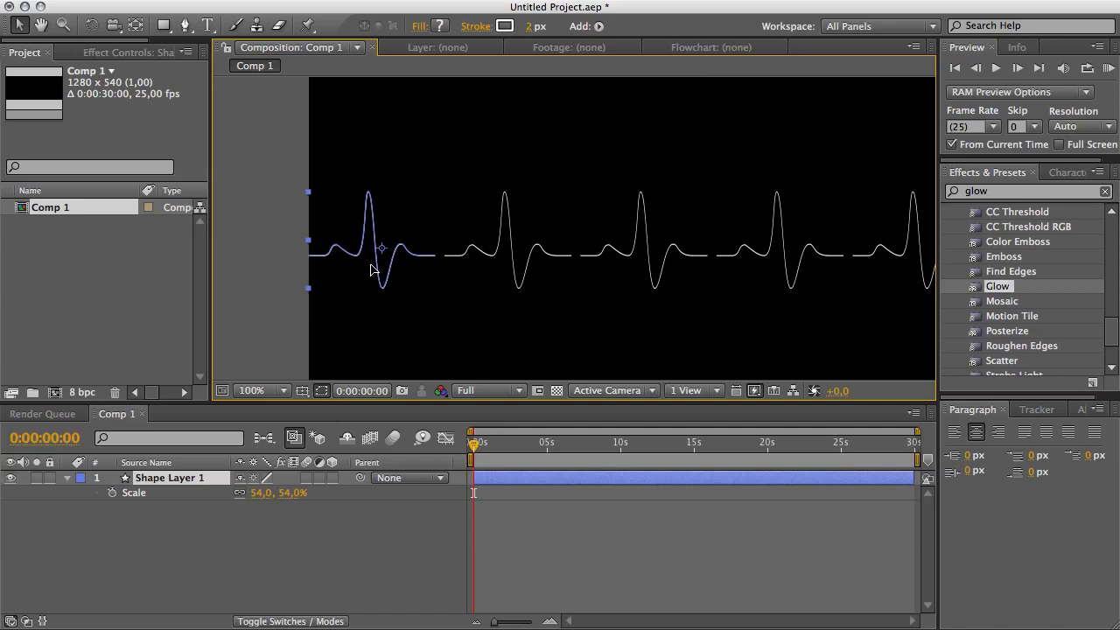
Step: Set the Repeater's horizontal position to 268 to close the gaps between the heartbeat copies
{"action": "left_click", "coordinate": [68, 478]}
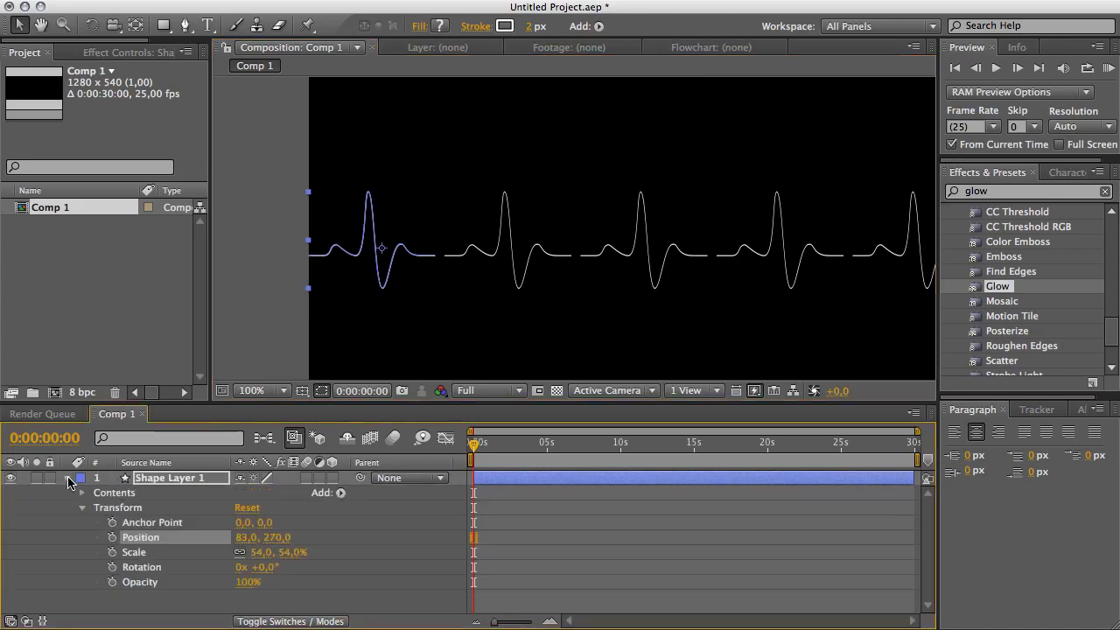
{"action": "left_click", "coordinate": [81, 507]}
{"action": "left_click", "coordinate": [81, 492]}
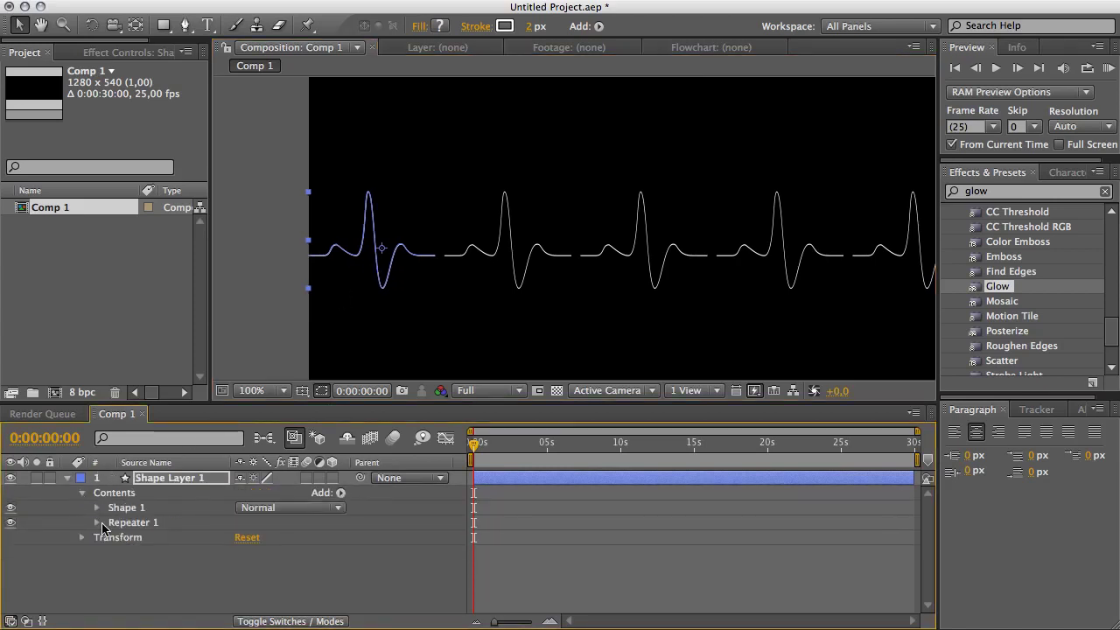
{"action": "left_click", "coordinate": [97, 522]}
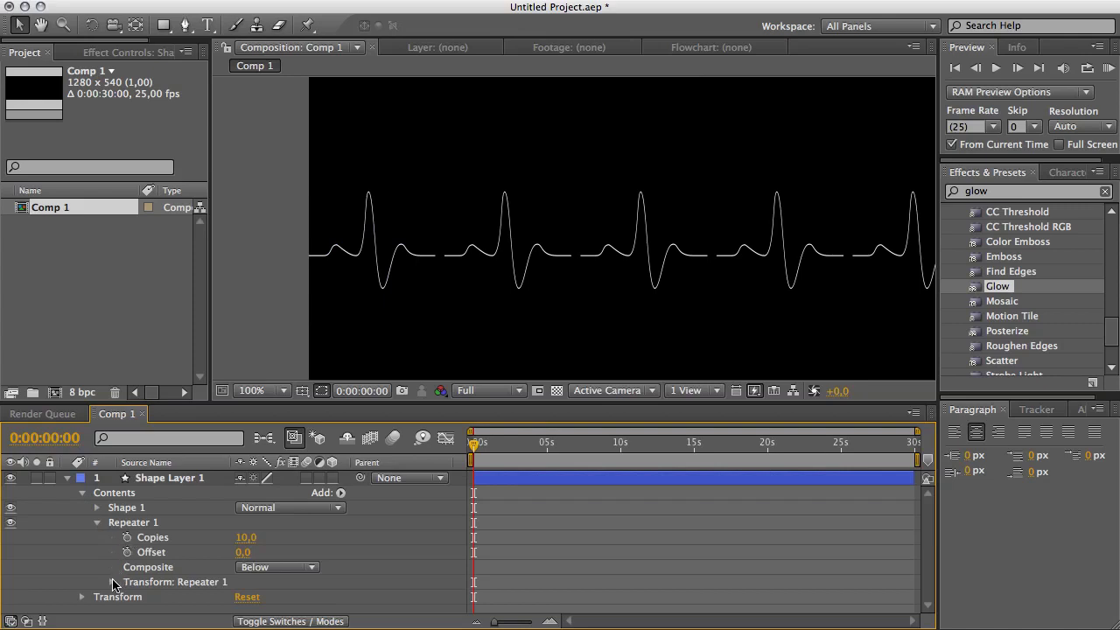
{"action": "left_click", "coordinate": [112, 582]}
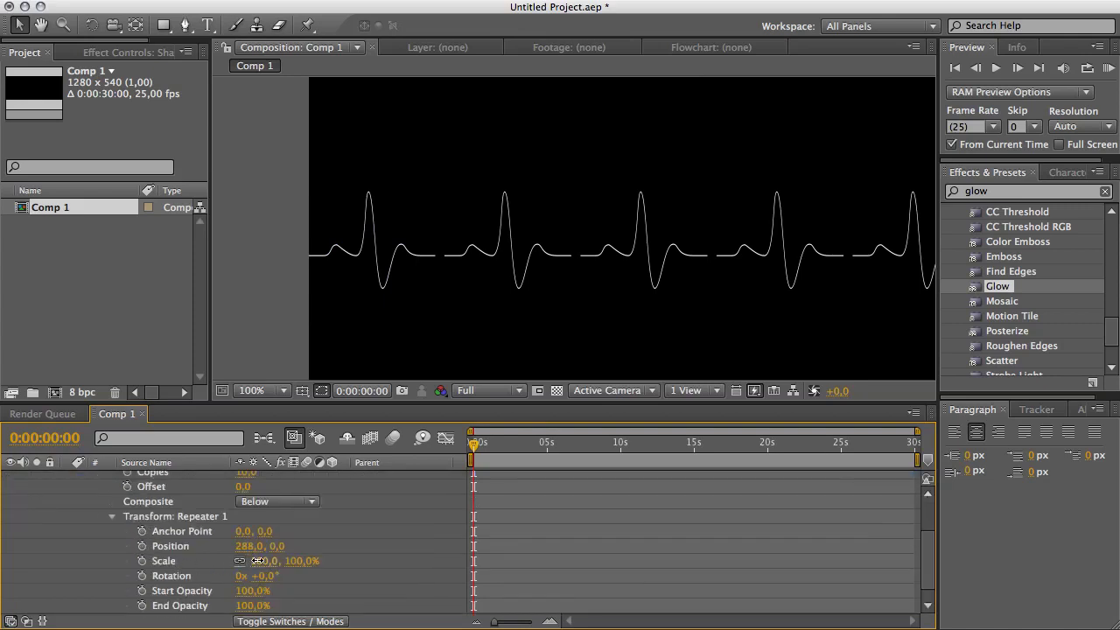
{"action": "left_click_drag", "start_coordinate": [257, 561], "coordinate": [229, 548]}
{"action": "key", "text": "super+z"}
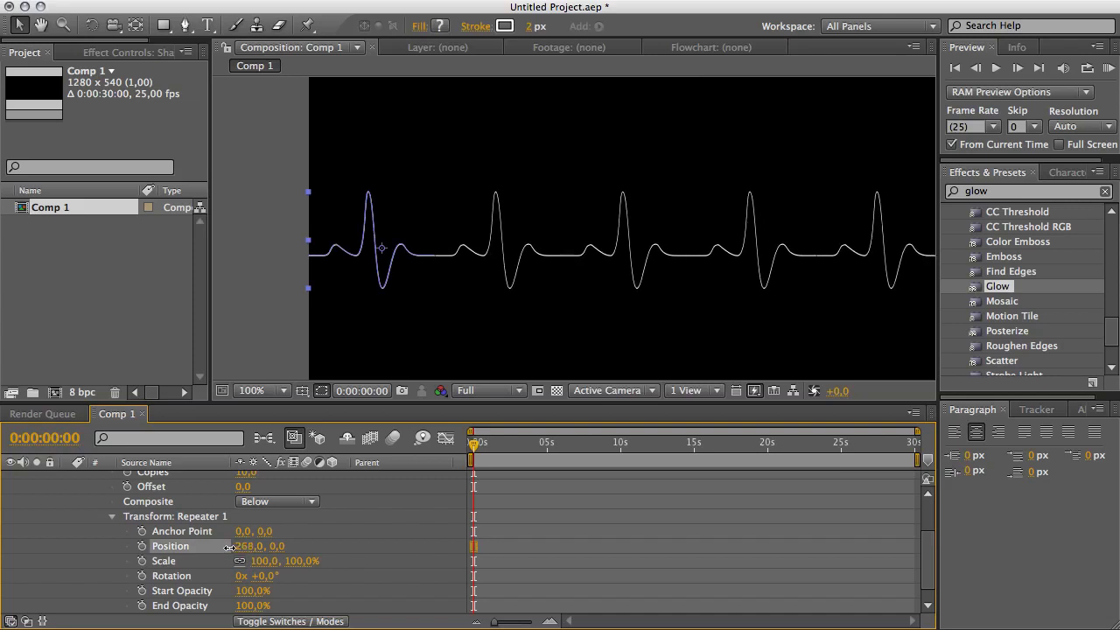
{"action": "left_click", "coordinate": [258, 290]}
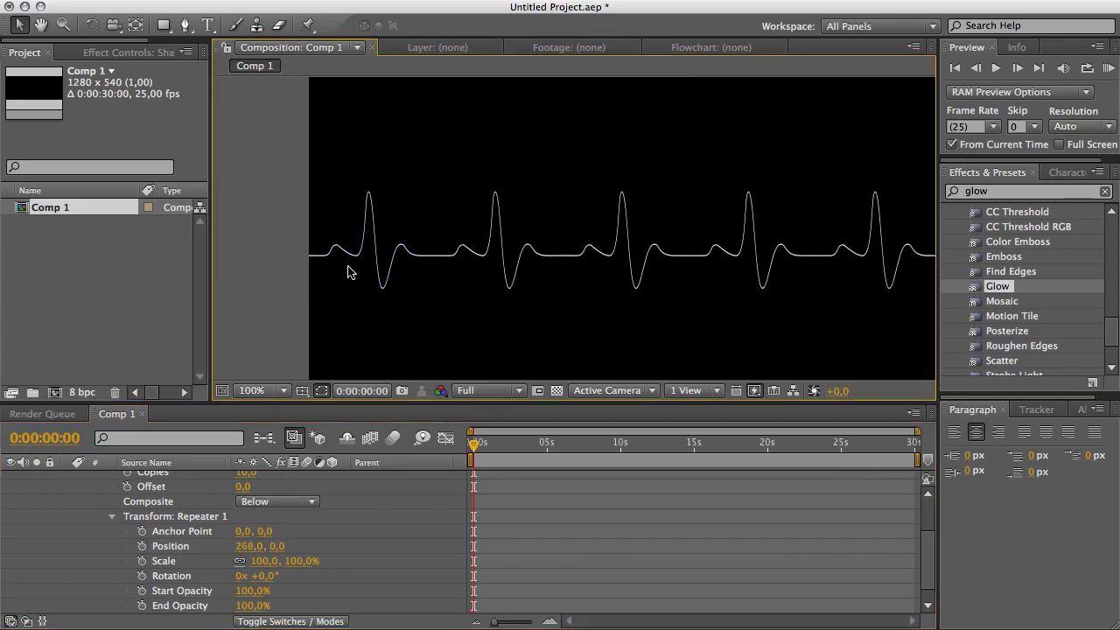
Step: View the whole repeated heartbeat line at 50% zoom and collapse the shape layer's properties
{"action": "key", "text": "comma"}
{"action": "key", "text": "comma"}
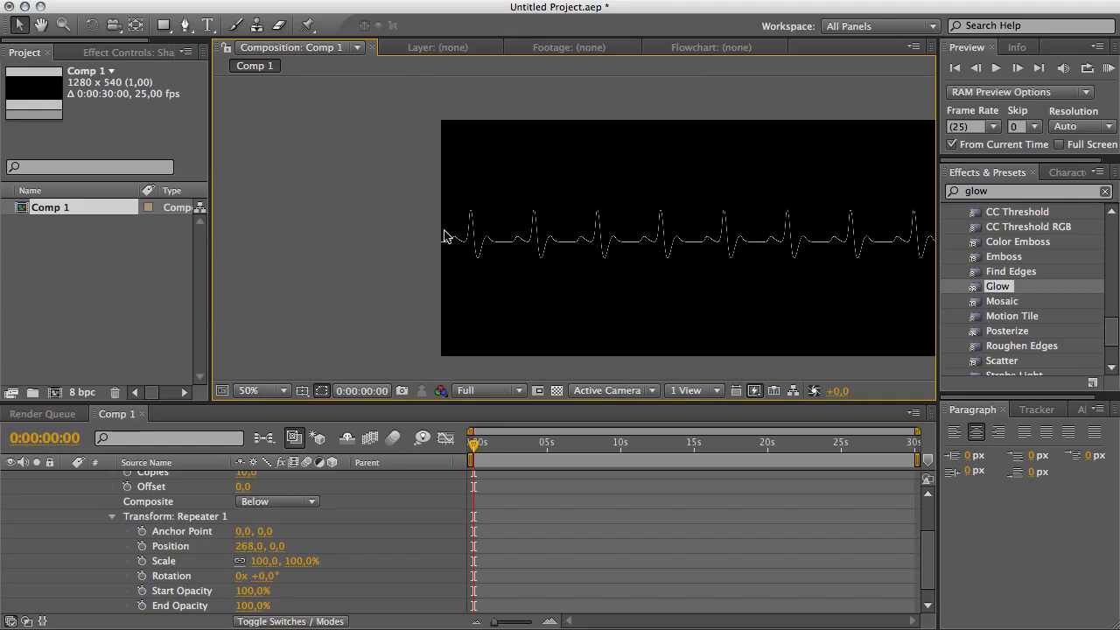
{"action": "key", "text": "h"}
{"action": "left_click_drag", "start_coordinate": [560, 243], "coordinate": [391, 234]}
{"action": "key", "text": "v"}
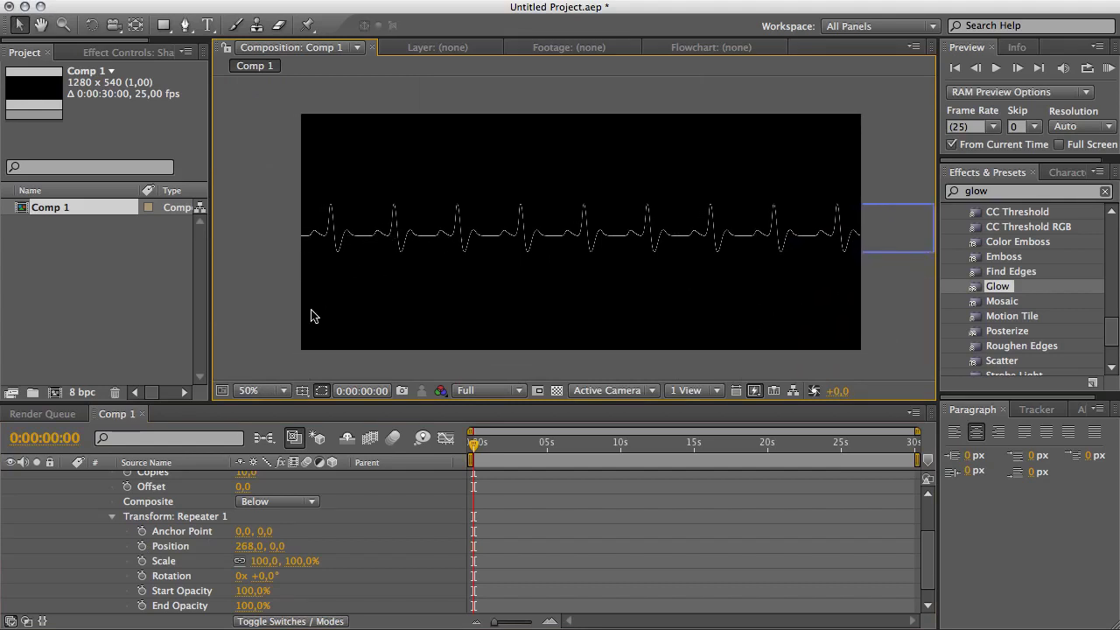
{"action": "scroll", "coordinate": [253, 528], "scroll_direction": "up", "scroll_amount": 3}
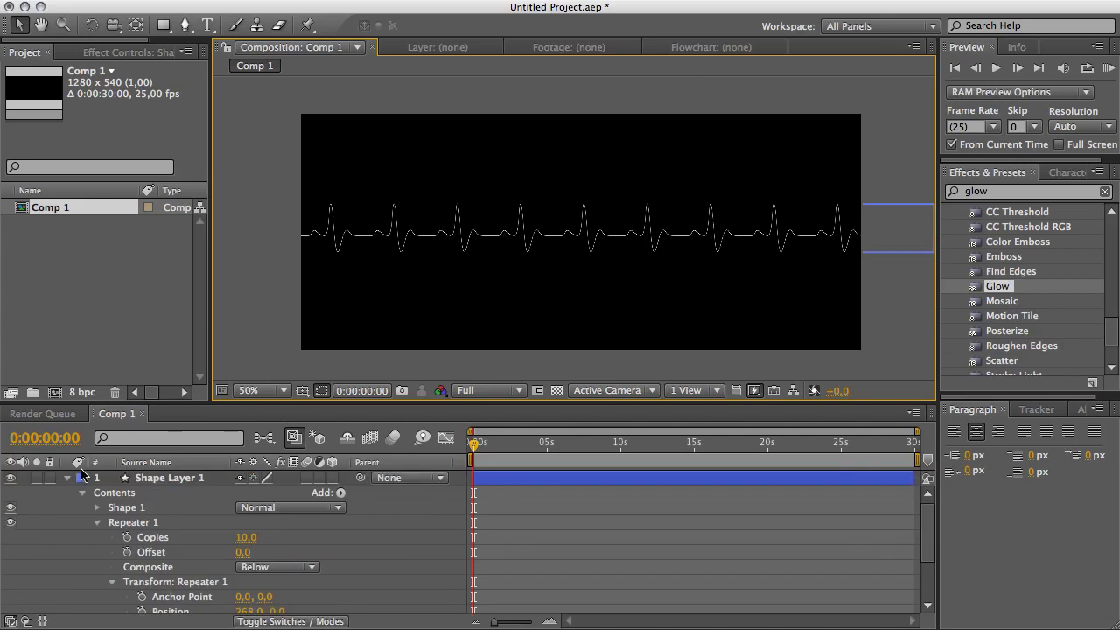
{"action": "left_click", "coordinate": [68, 479]}
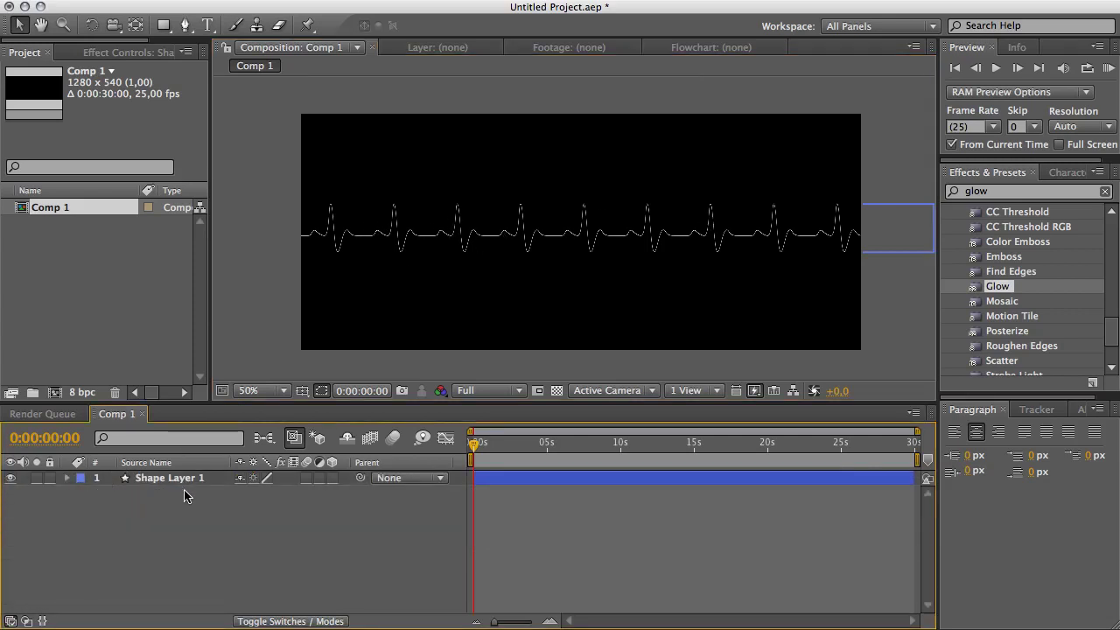
Step: Create a 1280 x 540, 25 fps, 30-second composition named OP MATTE and display its transparency grid
{"action": "left_click", "coordinate": [100, 264]}
{"action": "right_click", "coordinate": [90, 259]}
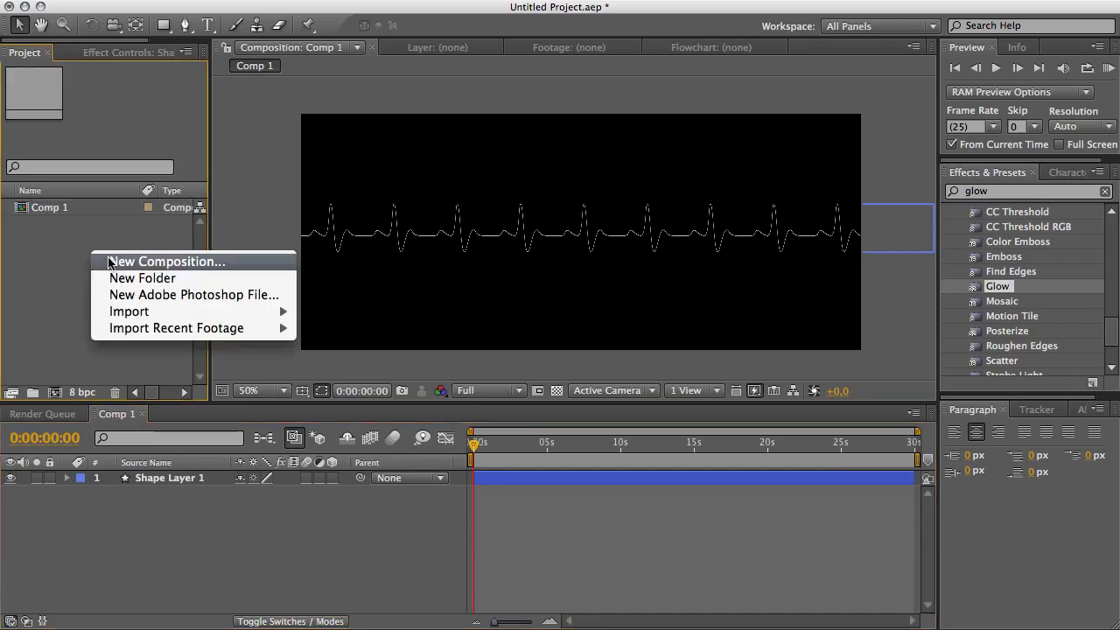
{"action": "left_click", "coordinate": [131, 257]}
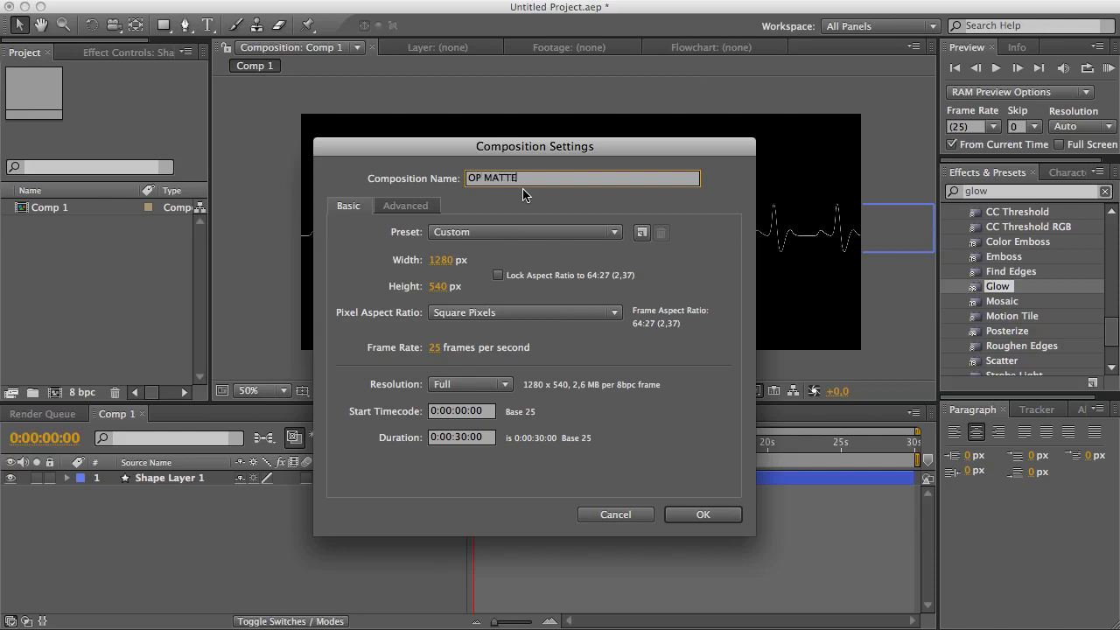
{"action": "key", "text": "Return"}
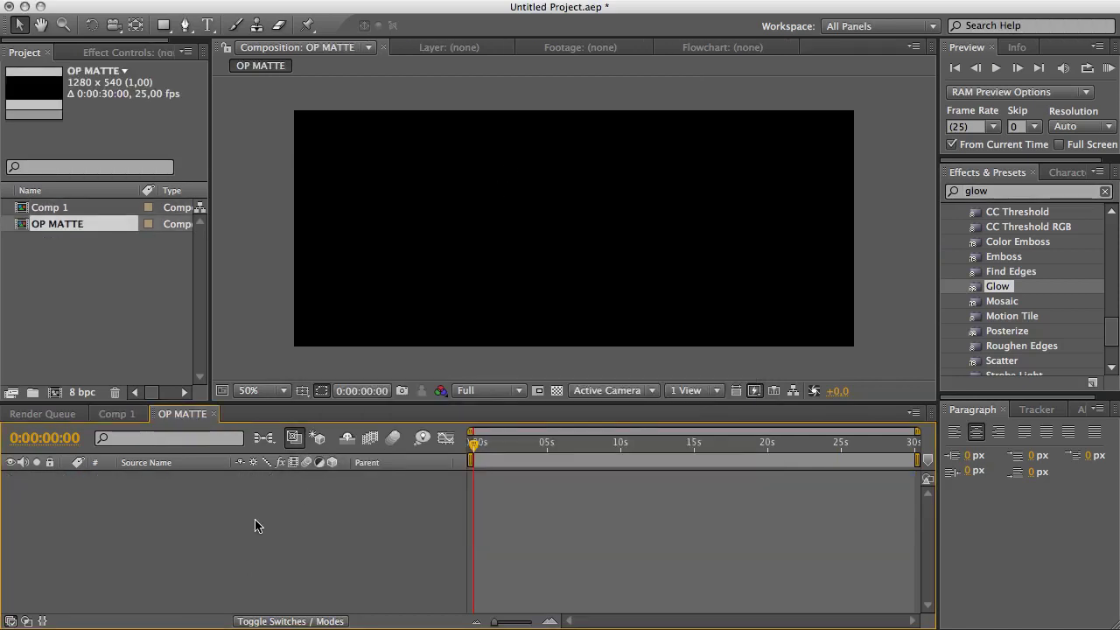
{"action": "left_click", "coordinate": [556, 390]}
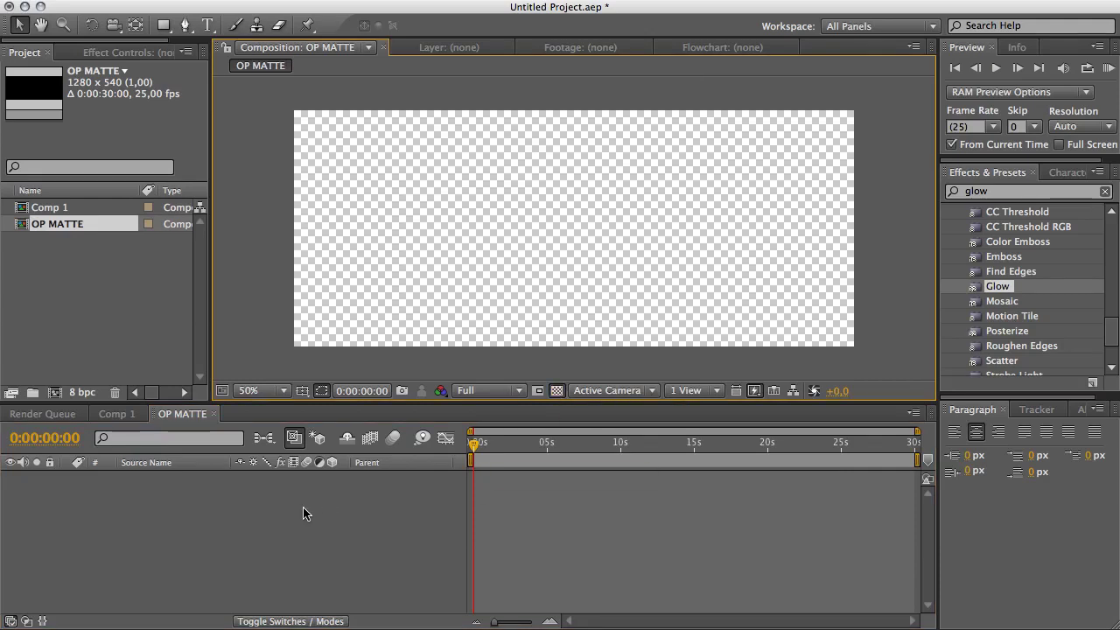
Step: Add a black 1280 x 540 solid to the OP MATTE composition
{"action": "key", "text": "super+y"}
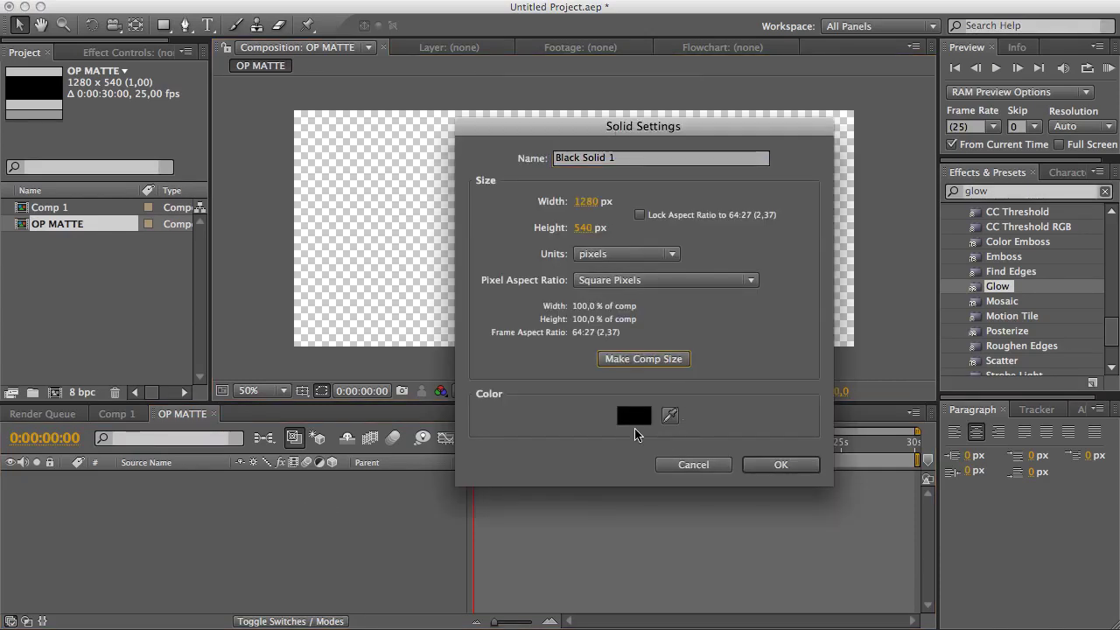
{"action": "left_click", "coordinate": [633, 416]}
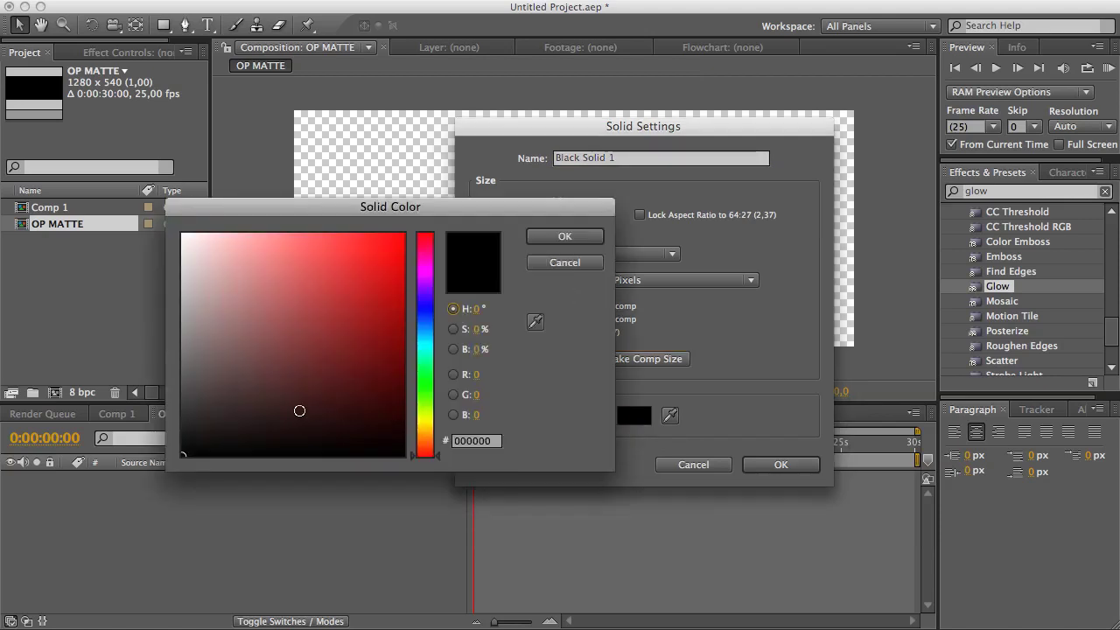
{"action": "left_click", "coordinate": [564, 236]}
{"action": "left_click", "coordinate": [780, 465]}
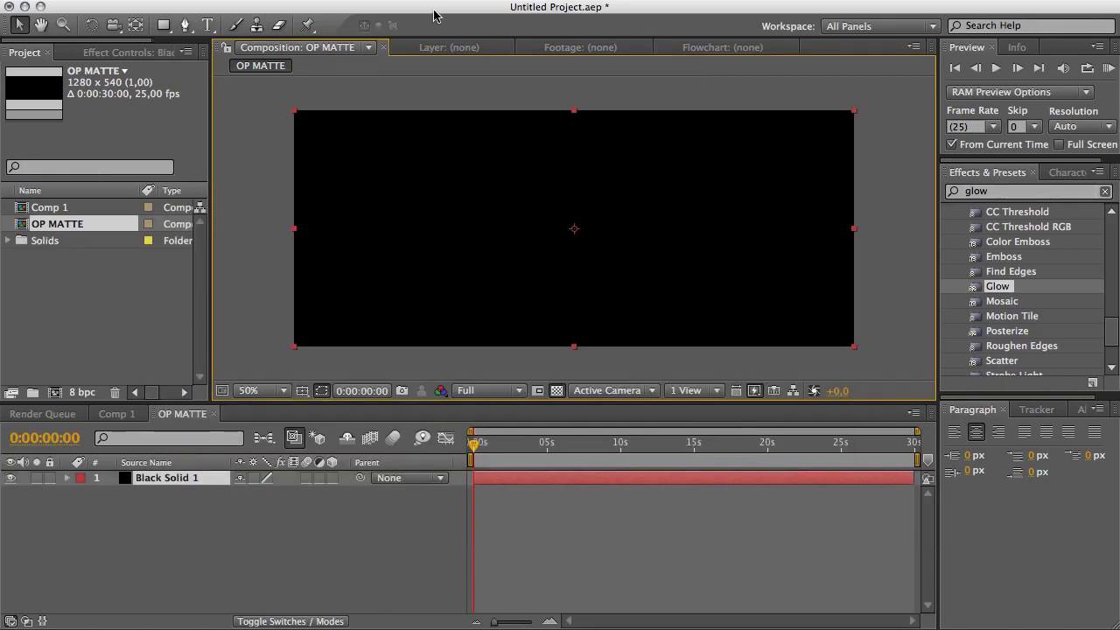
Step: Draw a rectangular mask on the black solid that covers all but its left strip and extends past the other edges
{"action": "left_click", "coordinate": [163, 25]}
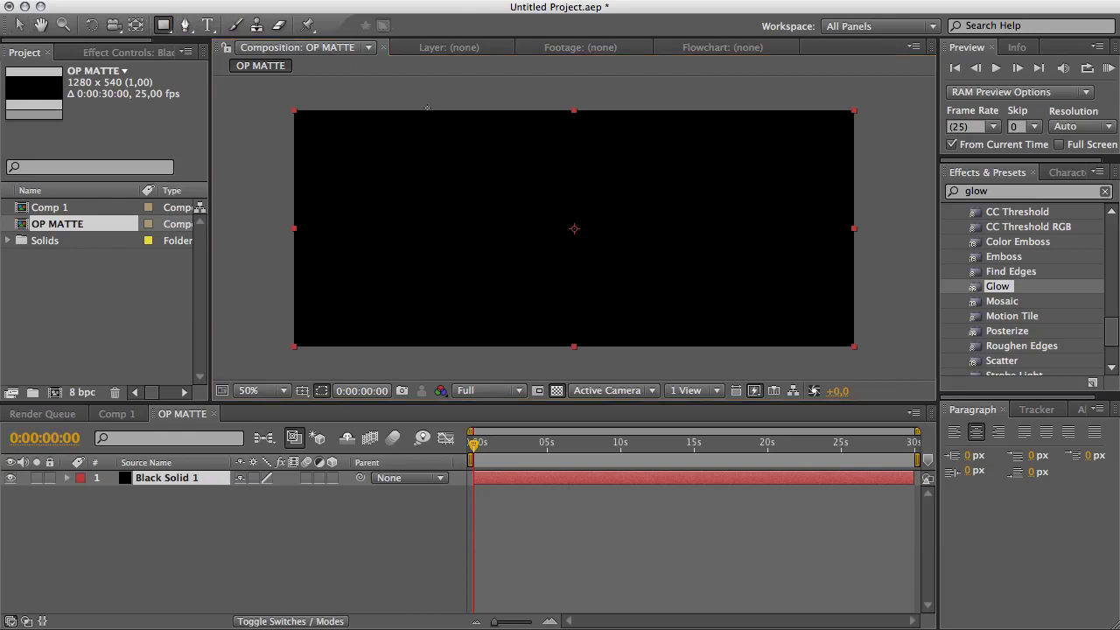
{"action": "left_click", "coordinate": [165, 24]}
{"action": "left_click_drag", "start_coordinate": [392, 80], "coordinate": [982, 376]}
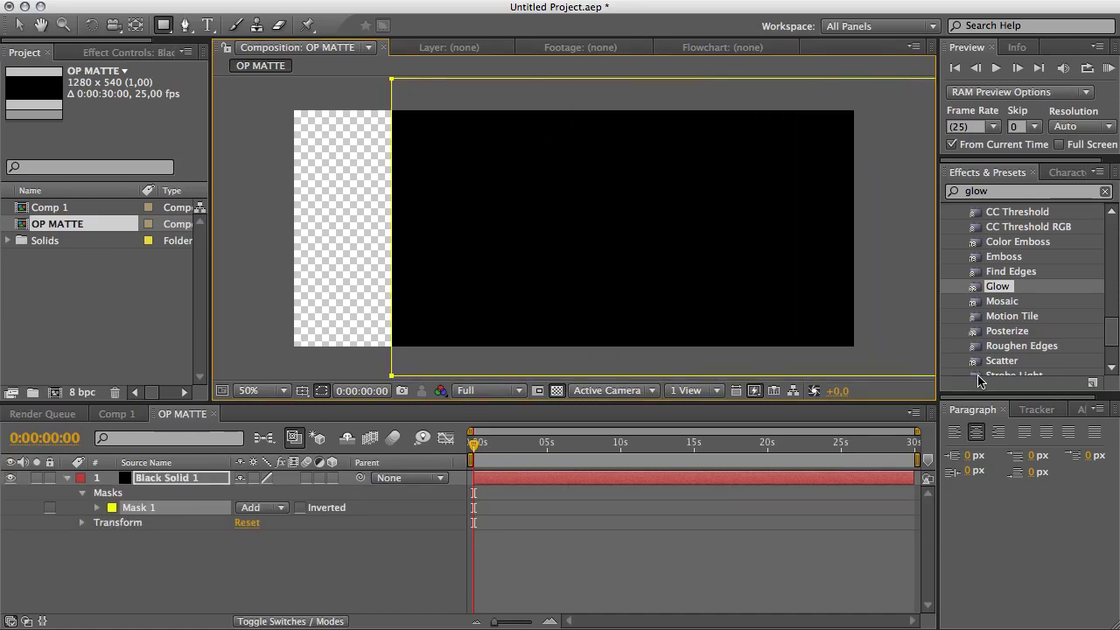
Step: Feather the mask horizontally by 378 pixels with no vertical feather, and set its mode to Subtract
{"action": "key", "text": "f"}
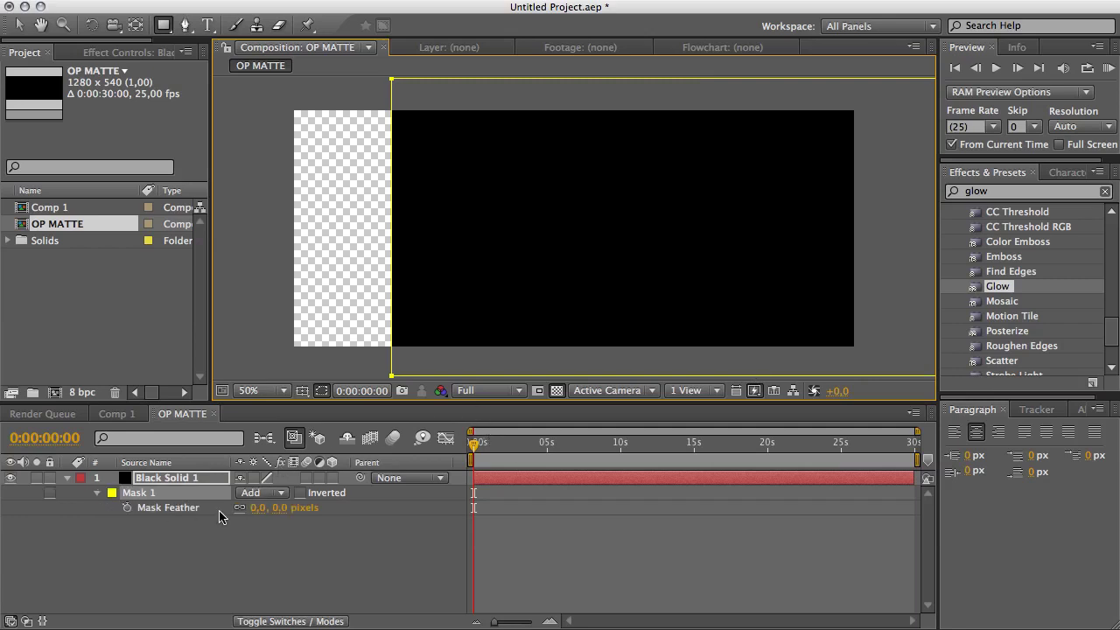
{"action": "left_click_drag", "start_coordinate": [258, 508], "coordinate": [595, 522]}
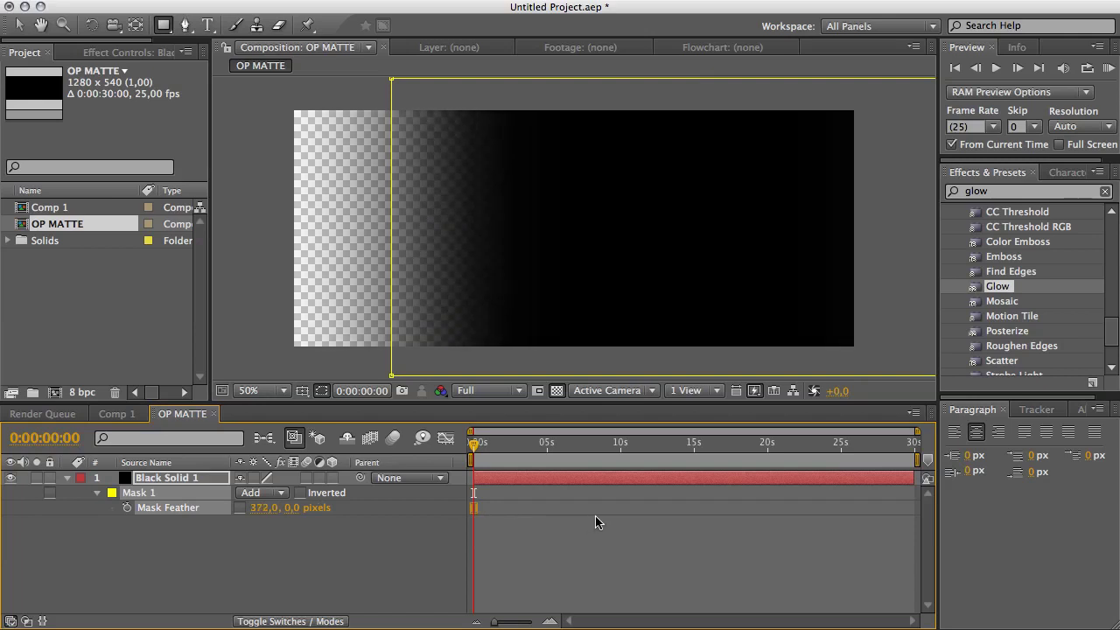
{"action": "left_click", "coordinate": [263, 493]}
{"action": "left_click", "coordinate": [268, 507]}
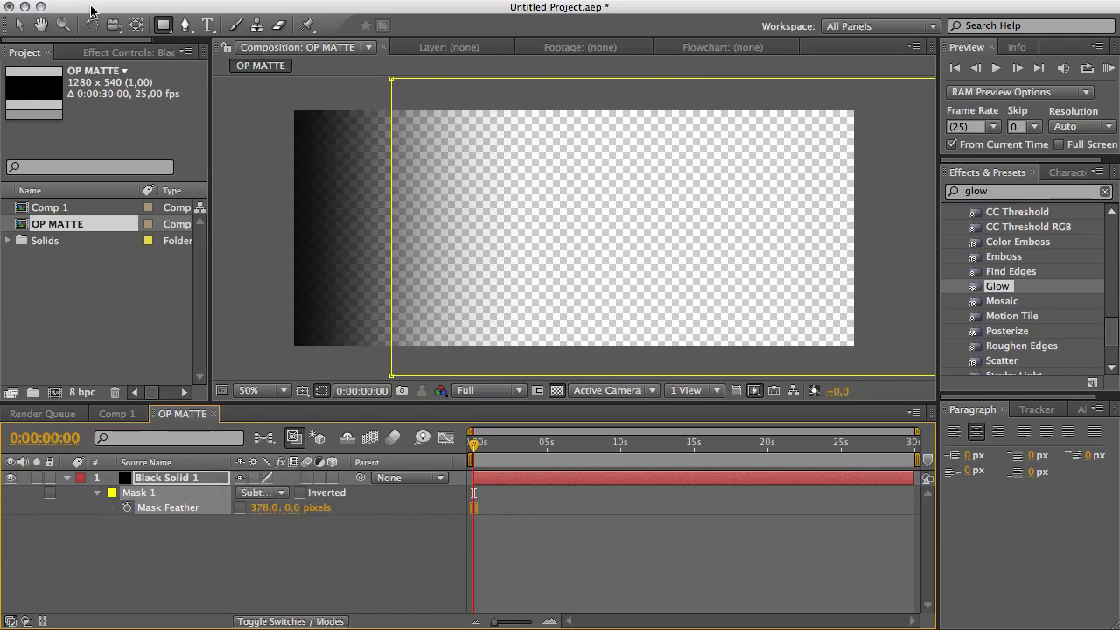
Step: Move the mask's left edge to the middle of the composition and set its horizontal feather to 721 pixels
{"action": "left_click", "coordinate": [19, 25]}
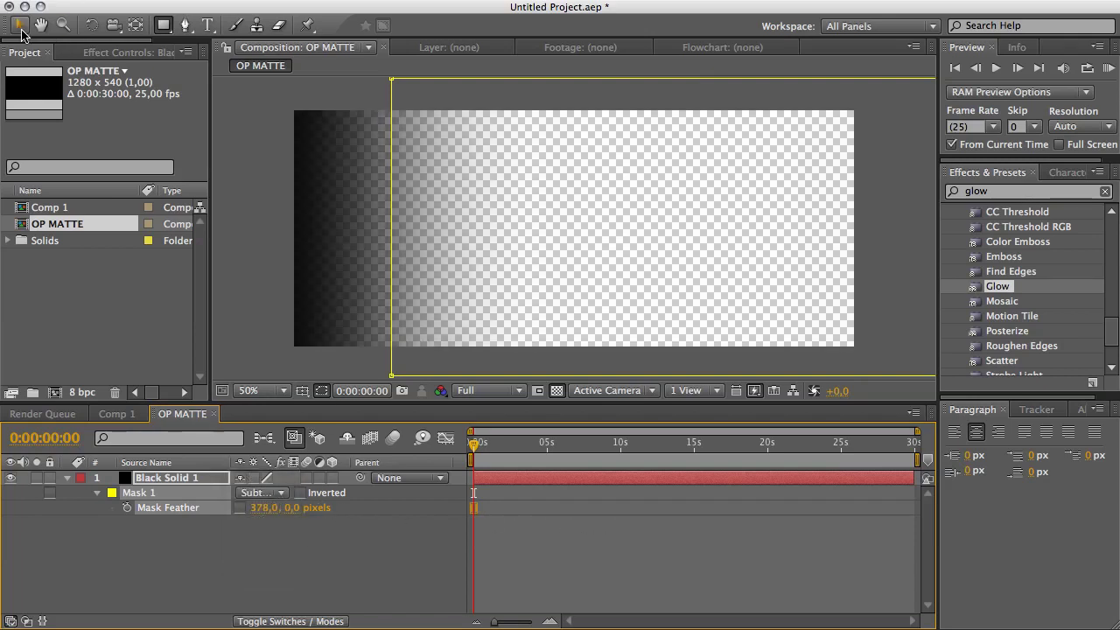
{"action": "left_click", "coordinate": [393, 378]}
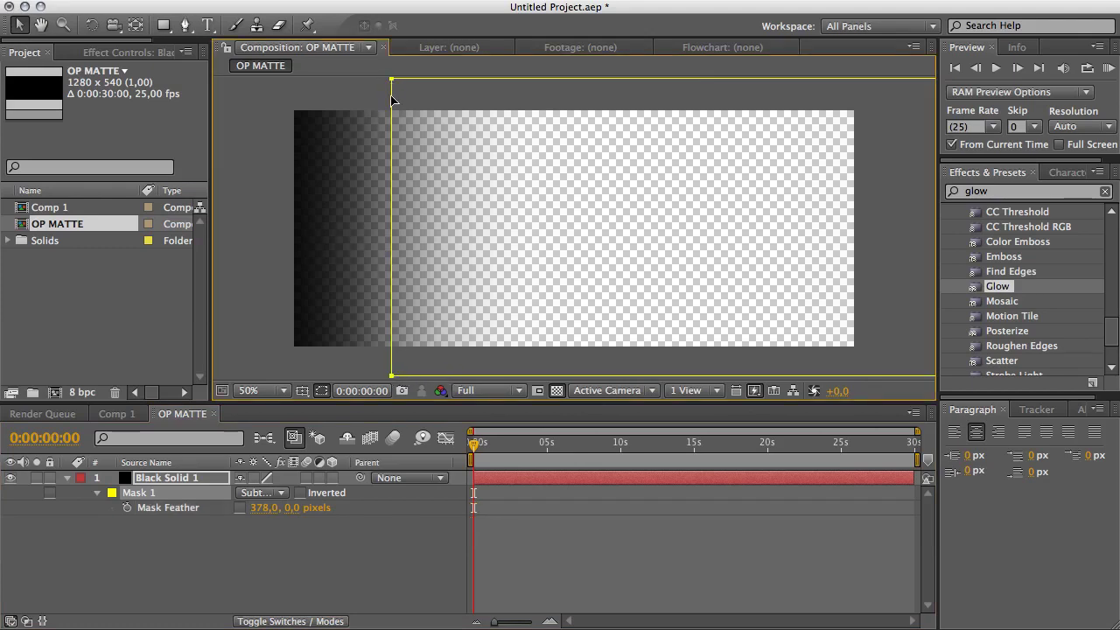
{"action": "left_click_drag", "start_coordinate": [391, 132], "coordinate": [571, 145]}
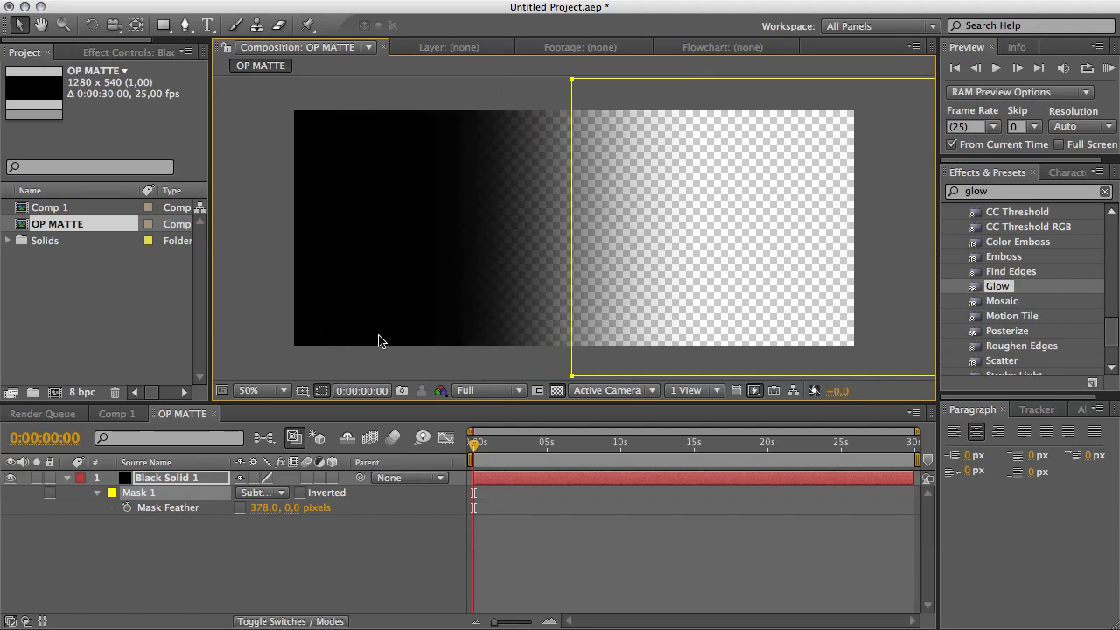
{"action": "left_click_drag", "start_coordinate": [263, 508], "coordinate": [590, 516]}
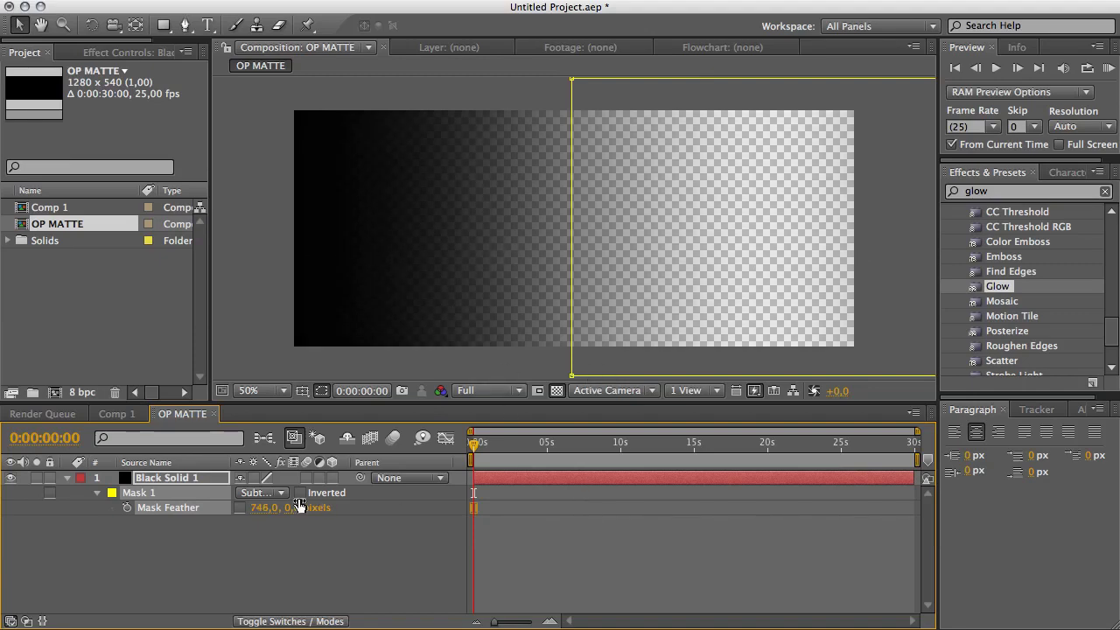
{"action": "left_click_drag", "start_coordinate": [267, 508], "coordinate": [199, 511]}
{"action": "left_click", "coordinate": [366, 563]}
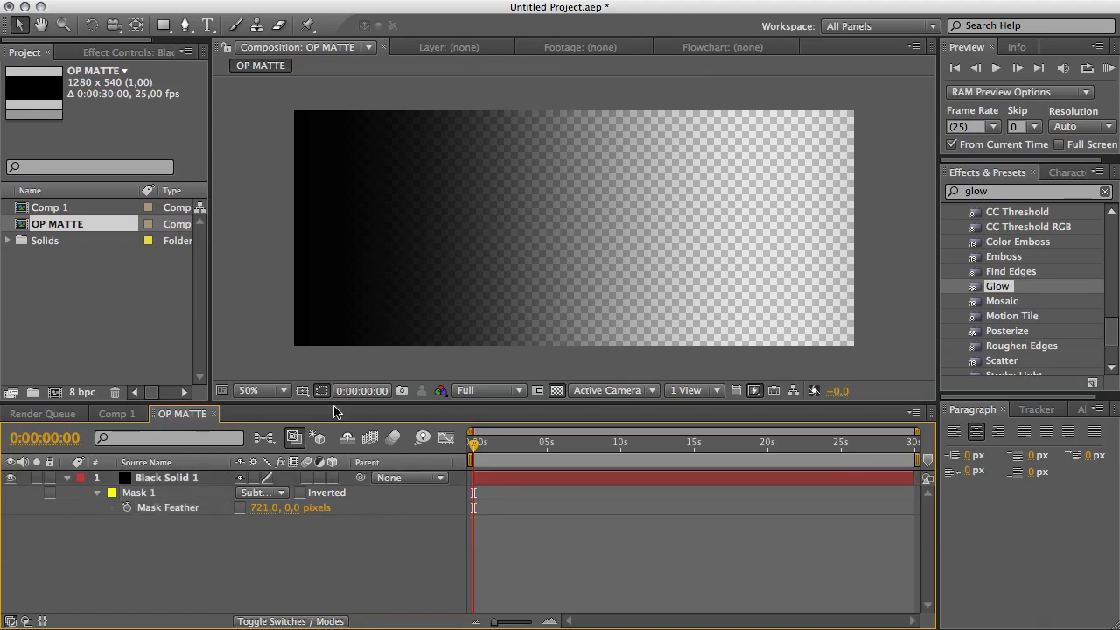
Step: Pre-compose the masked black solid as Black OP, moving all attributes into the new composition
{"action": "left_click", "coordinate": [187, 485]}
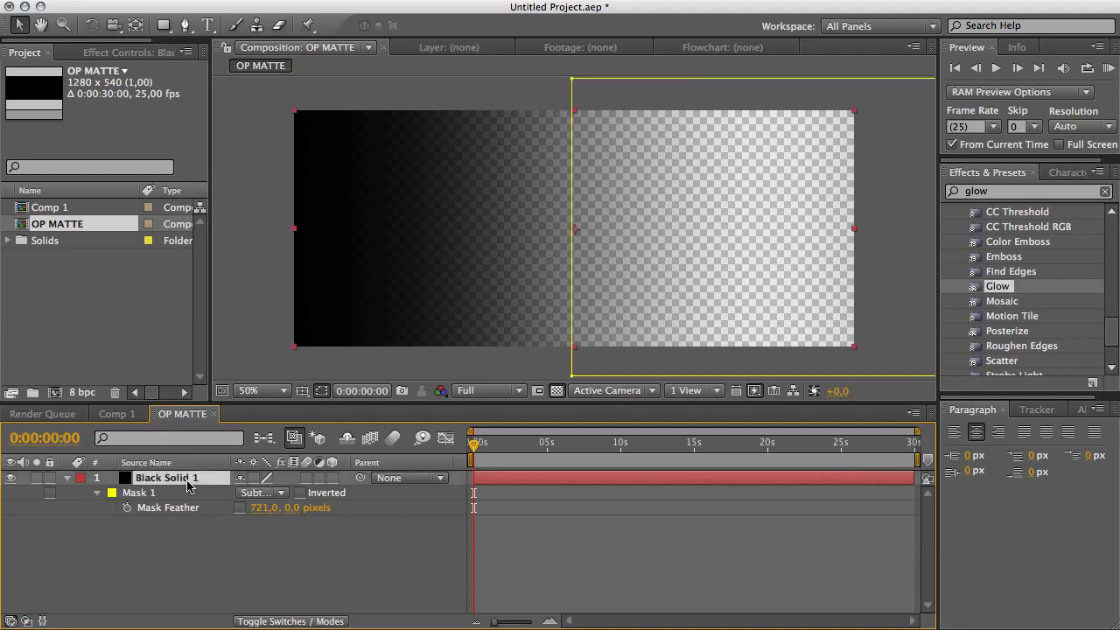
{"action": "left_click", "coordinate": [254, 0]}
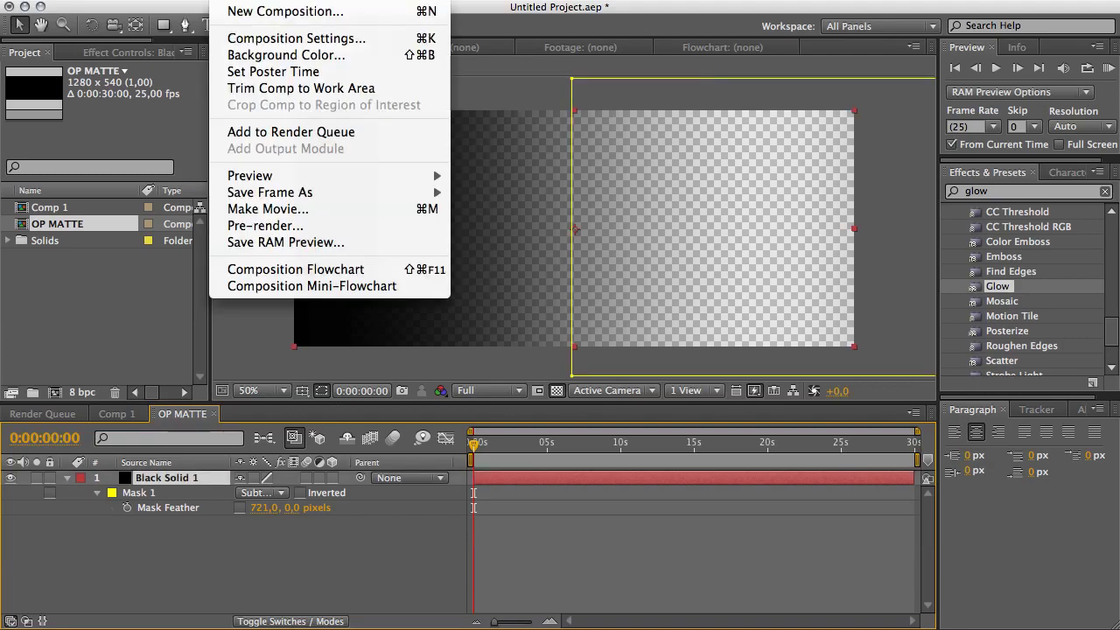
{"action": "left_click", "coordinate": [367, 567]}
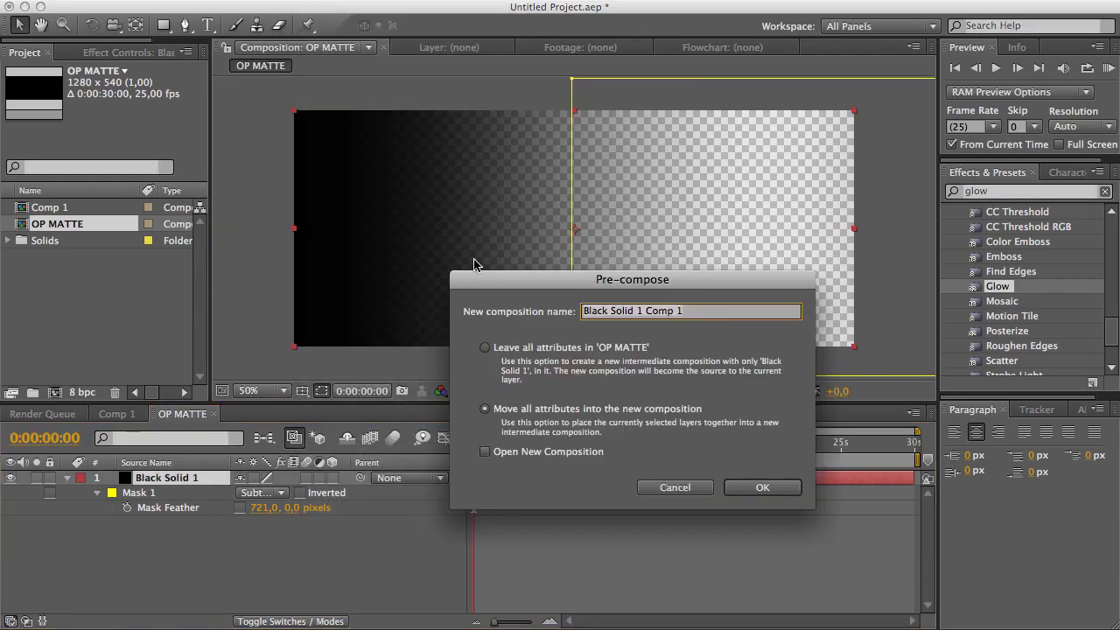
{"action": "left_click_drag", "start_coordinate": [586, 286], "coordinate": [540, 194]}
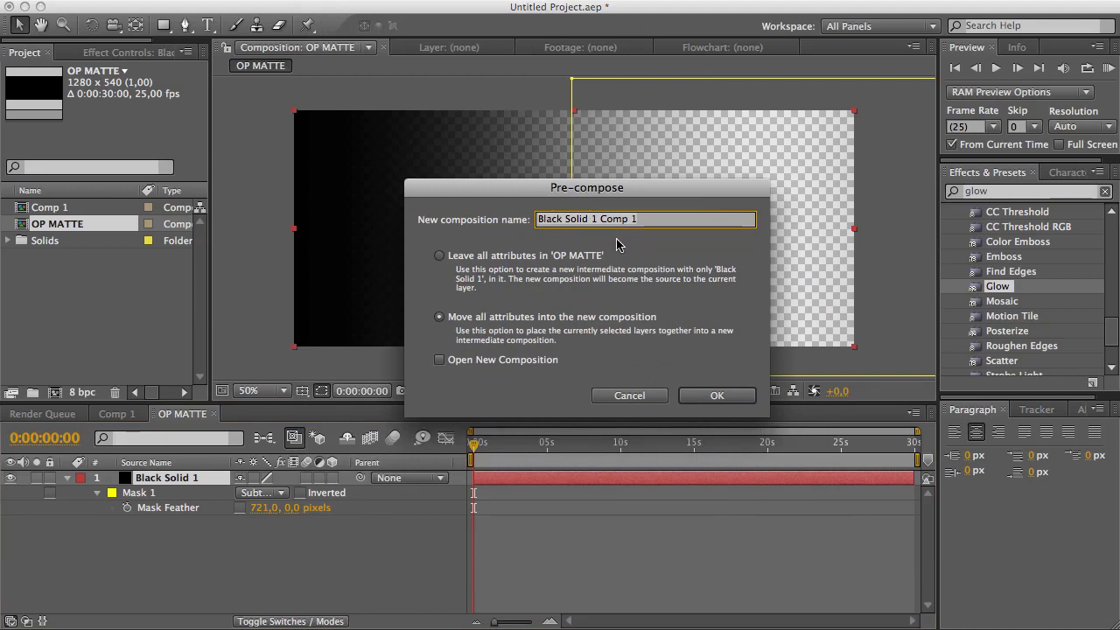
{"action": "type", "text": "Bla"}
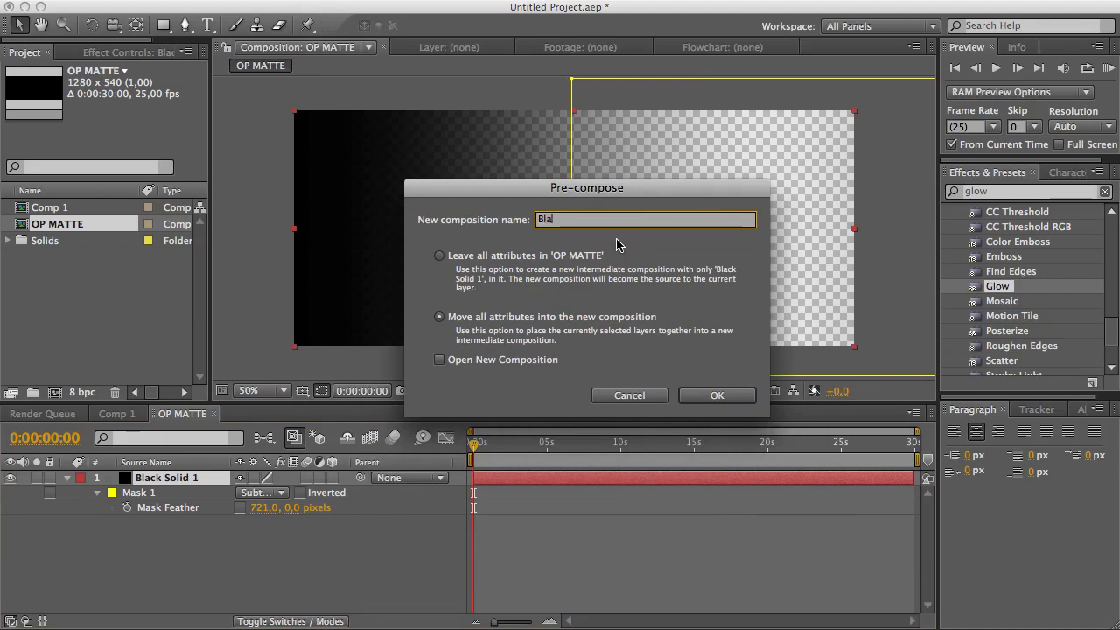
{"action": "type", "text": "ck OP"}
{"action": "left_click", "coordinate": [716, 395]}
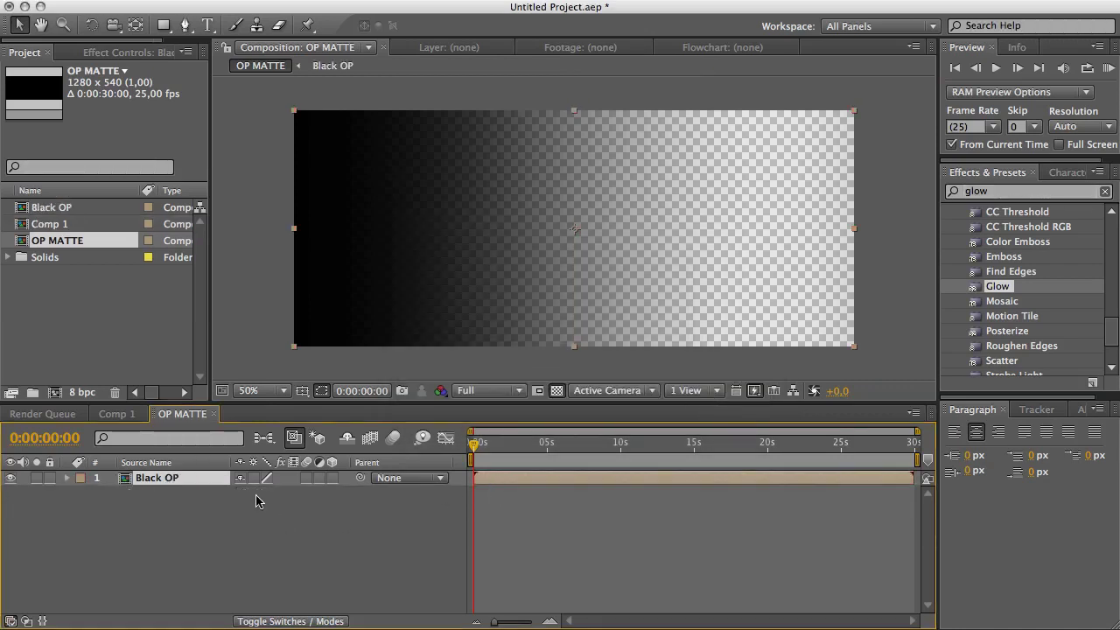
Step: Find the Offset effect and apply it to the Black OP layer
{"action": "left_click", "coordinate": [1018, 193]}
{"action": "type", "text": "offse"}
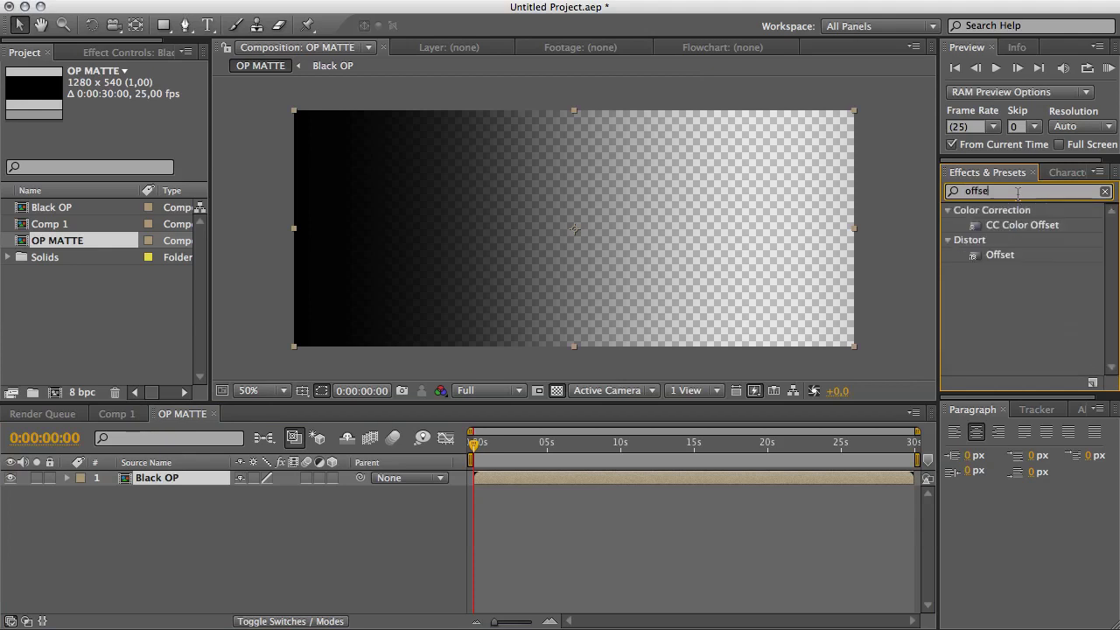
{"action": "left_click_drag", "start_coordinate": [1000, 255], "coordinate": [623, 226]}
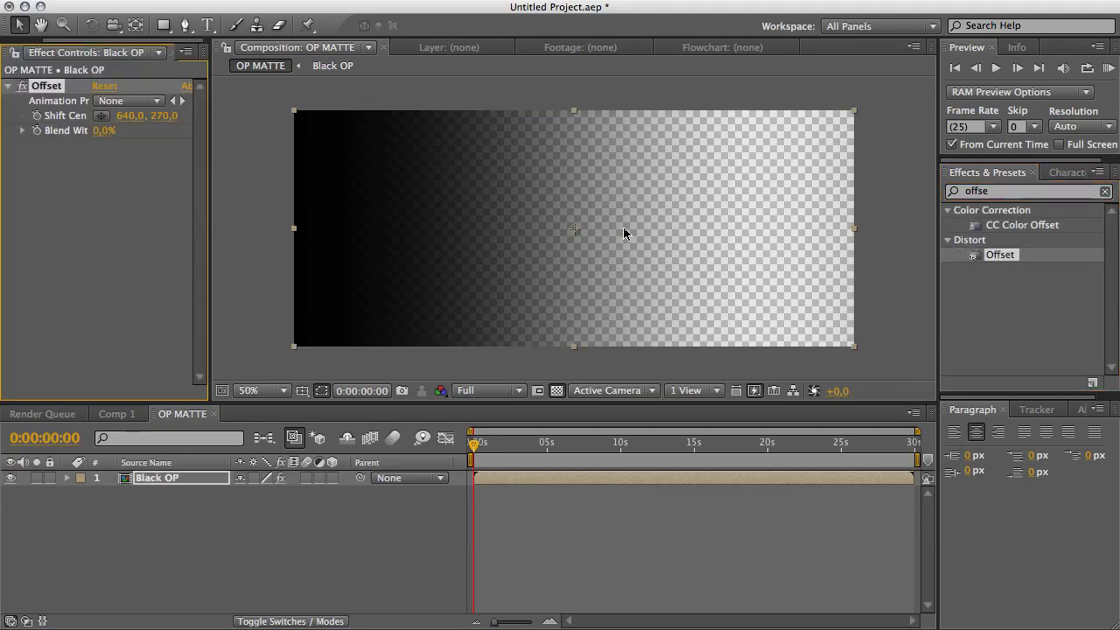
Step: Keyframe the Offset effect's Shift Center at the timeline's start and at 0:00:29:24 with 3200, 270, and preview the motion
{"action": "left_click", "coordinate": [36, 116]}
{"action": "left_click_drag", "start_coordinate": [474, 444], "coordinate": [914, 444]}
{"action": "left_click_drag", "start_coordinate": [130, 116], "coordinate": [1114, 219]}
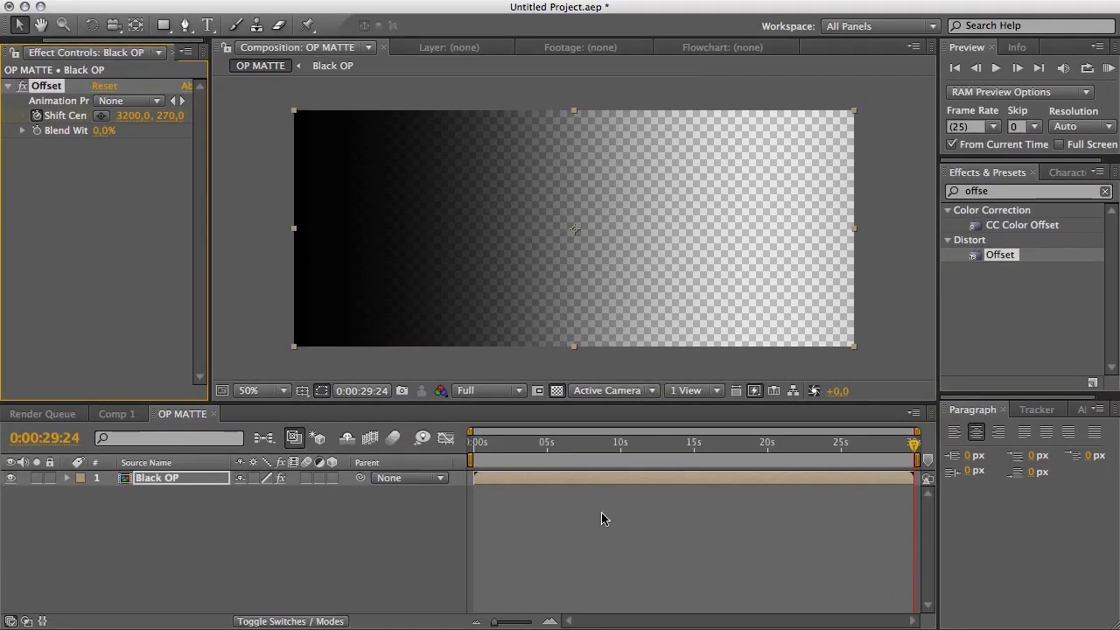
{"action": "left_click", "coordinate": [620, 526]}
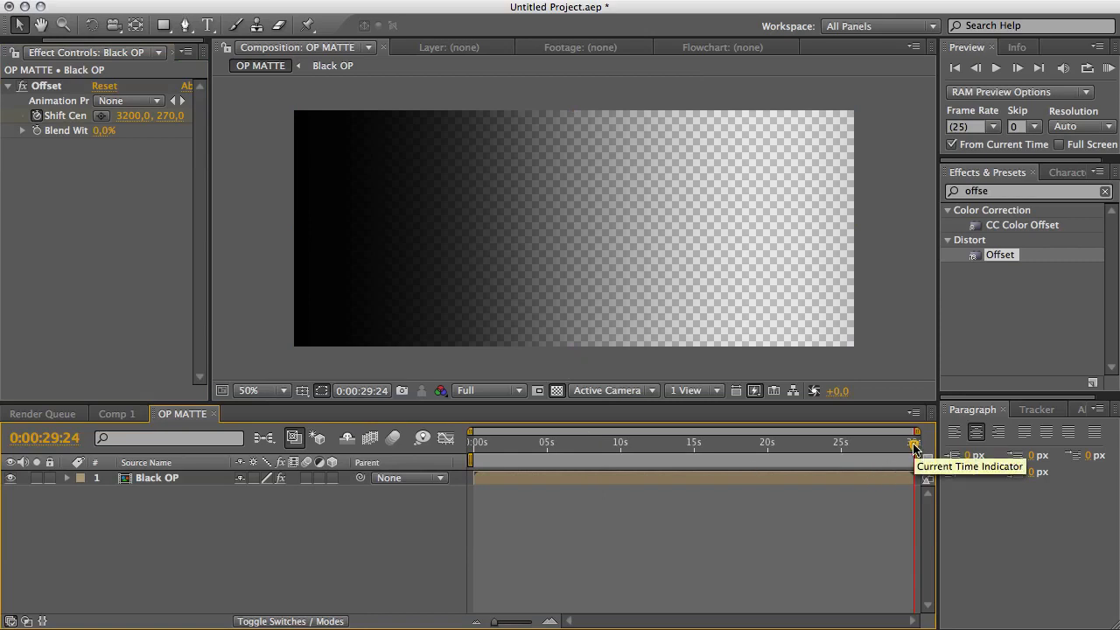
{"action": "left_click_drag", "start_coordinate": [917, 447], "coordinate": [923, 478]}
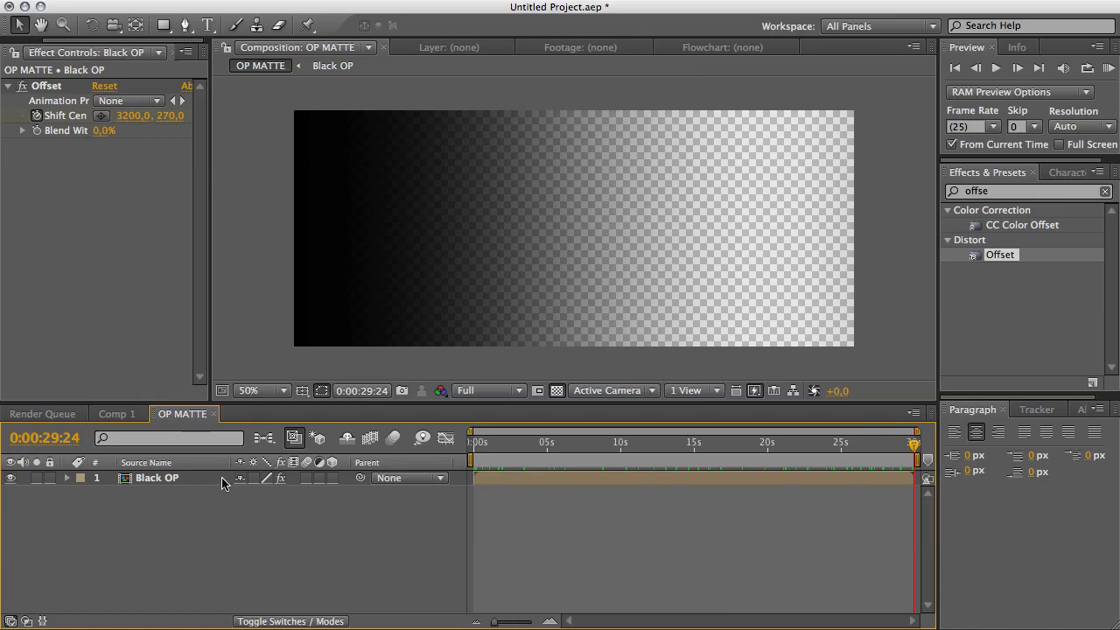
Step: Add the OP MATTE composition to Comp 1 as a layer above Shape Layer 1
{"action": "left_click", "coordinate": [117, 414]}
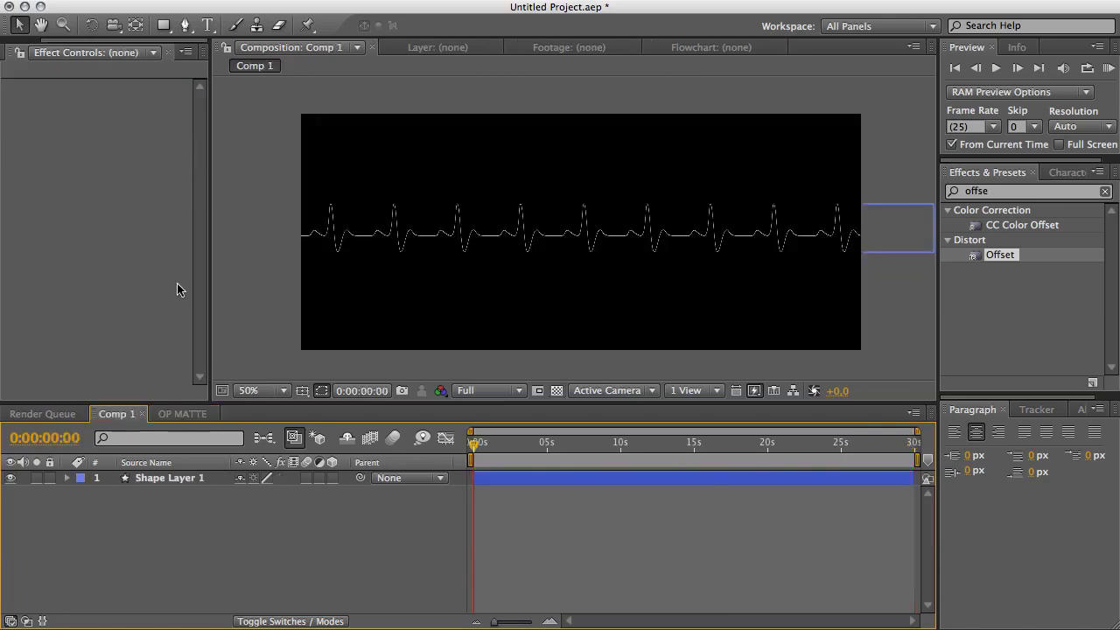
{"action": "left_click_drag", "start_coordinate": [54, 41], "coordinate": [17, 41]}
{"action": "left_click", "coordinate": [25, 53]}
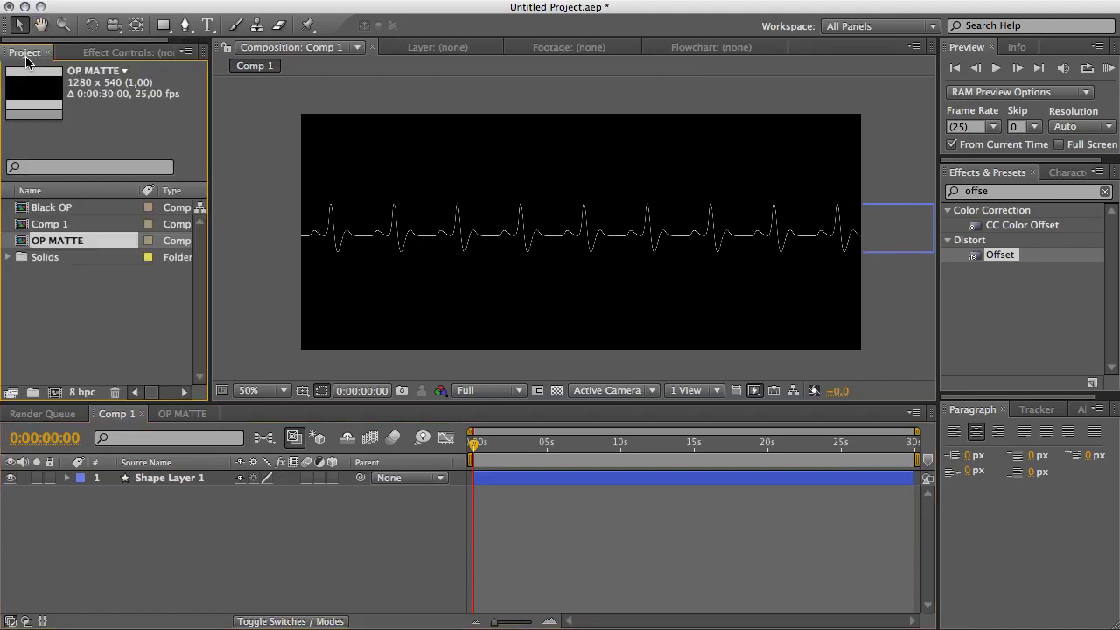
{"action": "left_click", "coordinate": [46, 257]}
{"action": "left_click", "coordinate": [94, 289]}
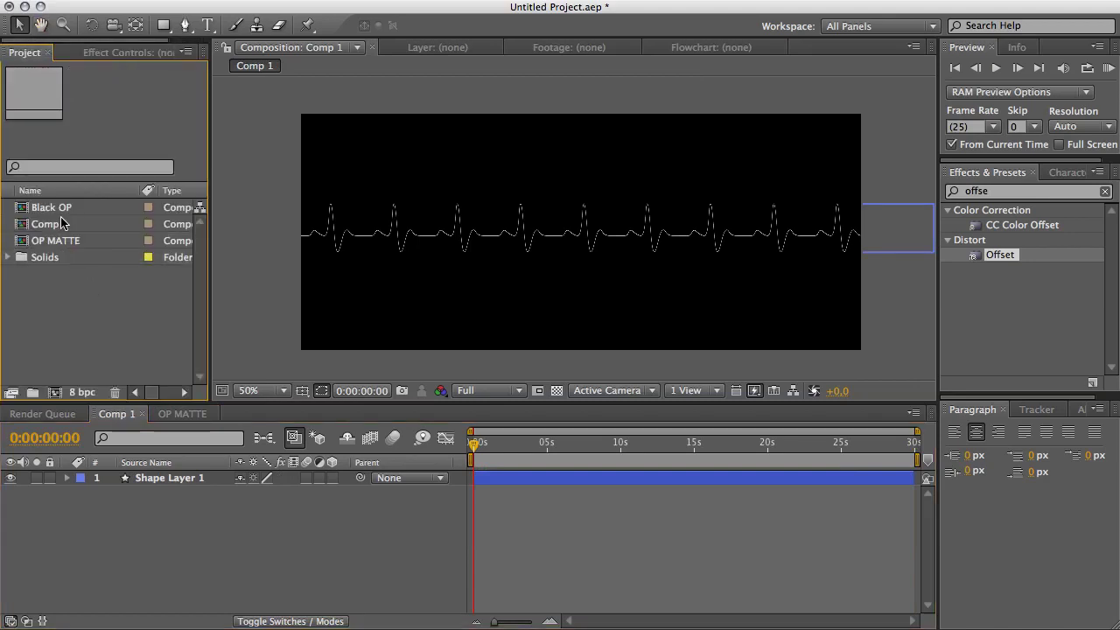
{"action": "left_click", "coordinate": [59, 241]}
{"action": "left_click_drag", "start_coordinate": [79, 243], "coordinate": [193, 481]}
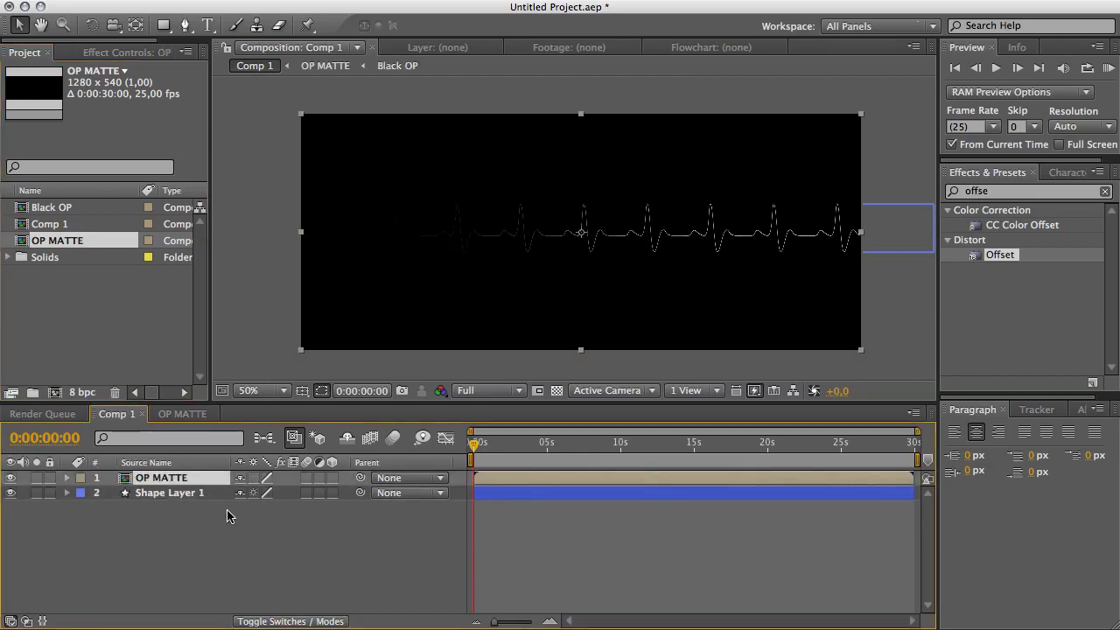
Step: Set Shape Layer 1's track matte to Alpha Inverted, using the OP MATTE layer above it
{"action": "left_click", "coordinate": [187, 492]}
{"action": "key", "text": "F4"}
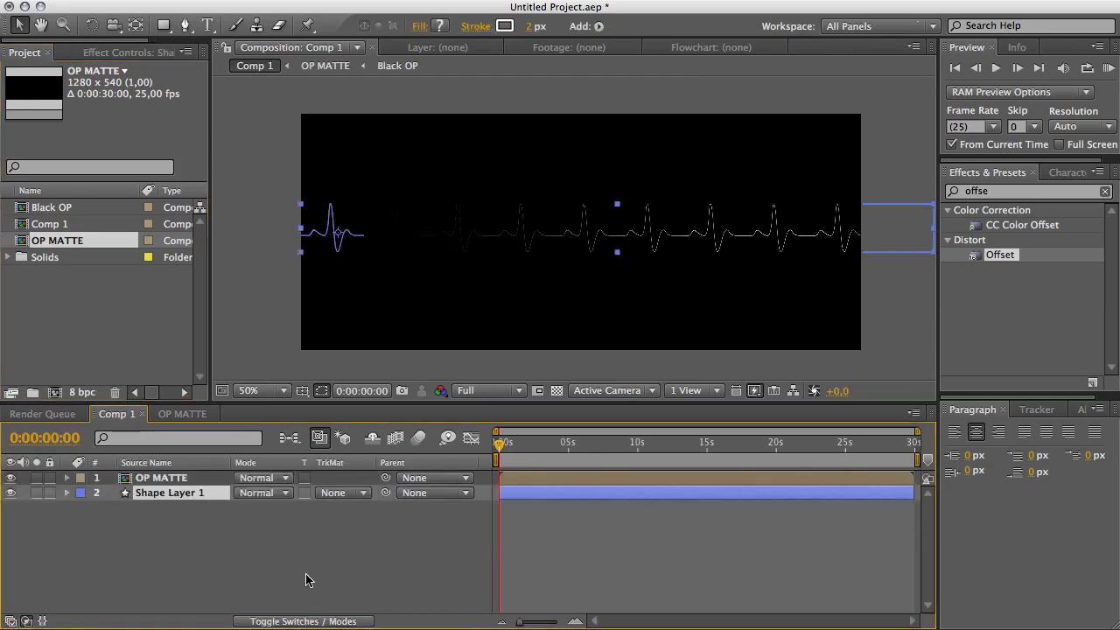
{"action": "left_click", "coordinate": [354, 493]}
{"action": "left_click", "coordinate": [348, 529]}
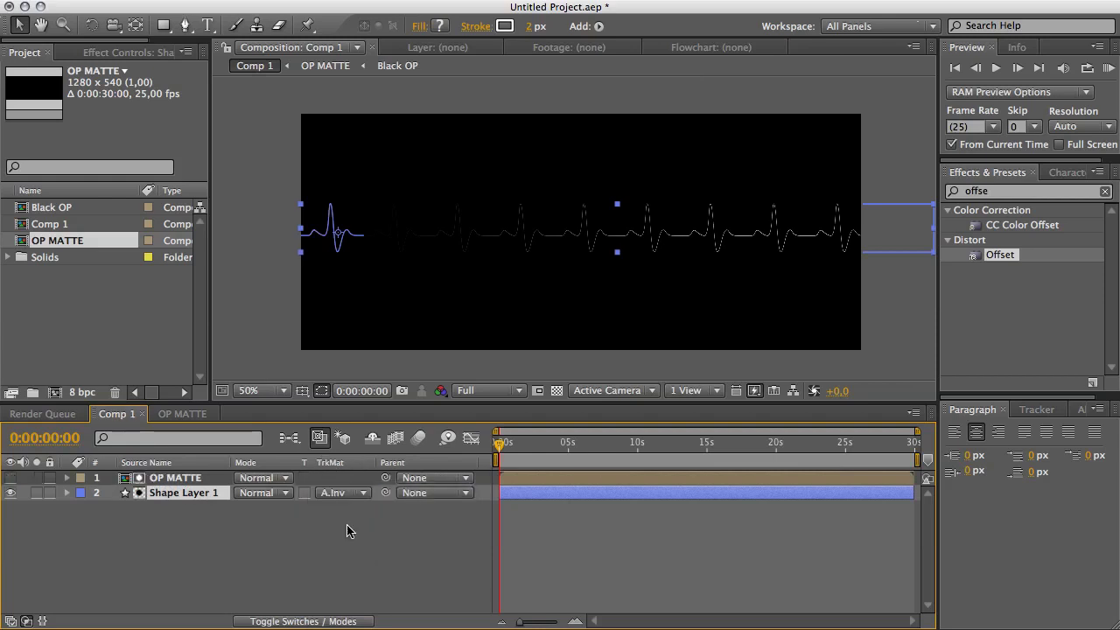
{"action": "left_click", "coordinate": [408, 542]}
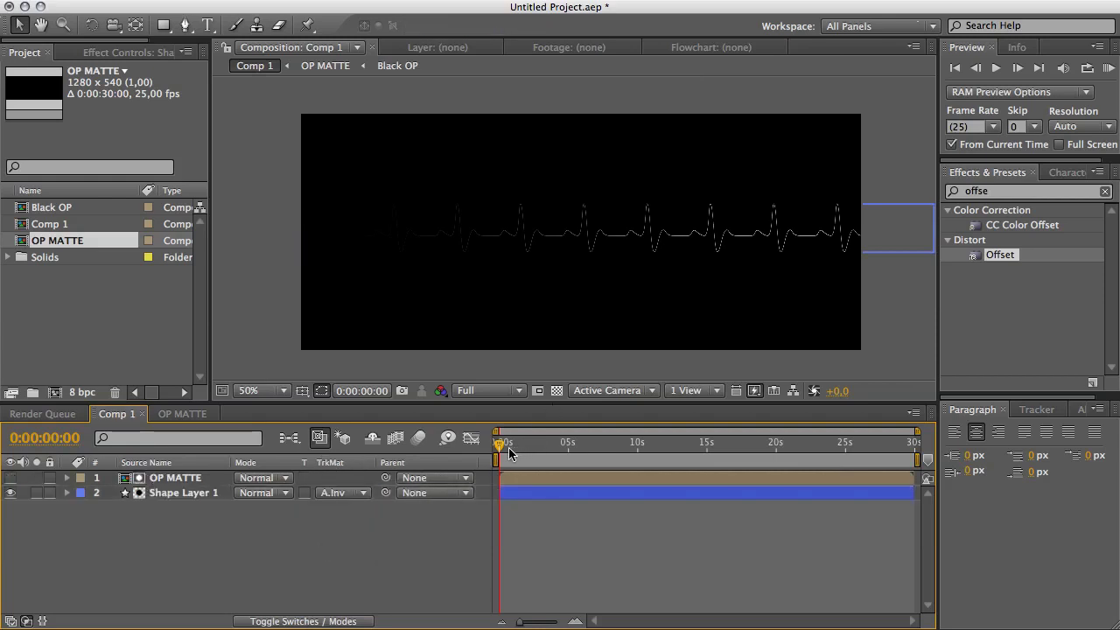
Step: Lower Comp 1's preview resolution to Half and scrub through the timeline to check the heartbeat animation
{"action": "left_click_drag", "start_coordinate": [498, 444], "coordinate": [538, 448]}
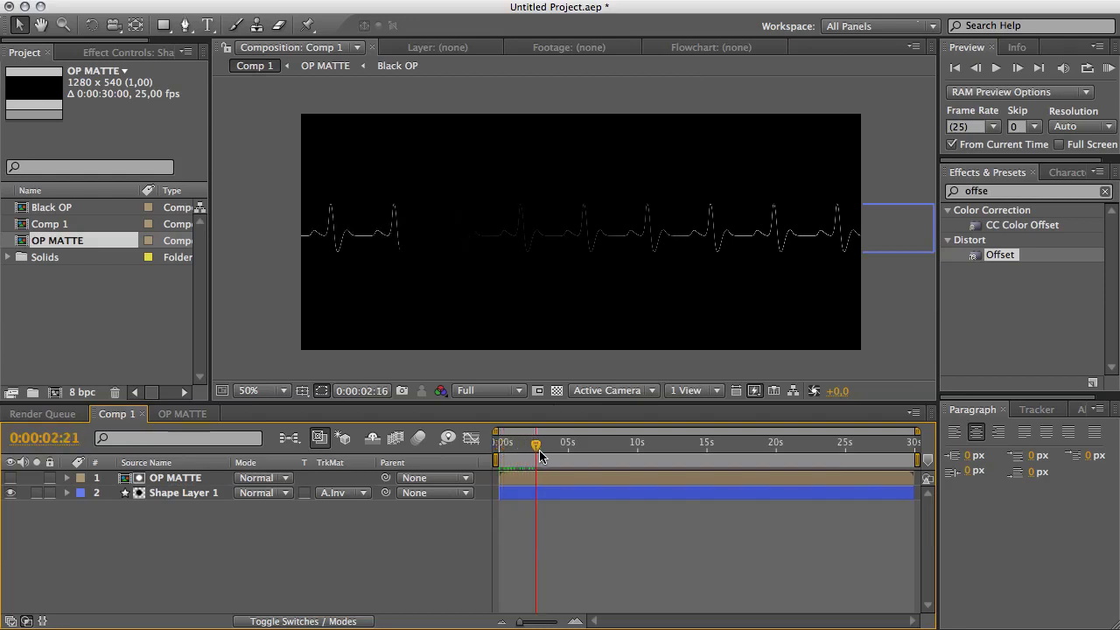
{"action": "left_click", "coordinate": [490, 390]}
{"action": "left_click", "coordinate": [479, 450]}
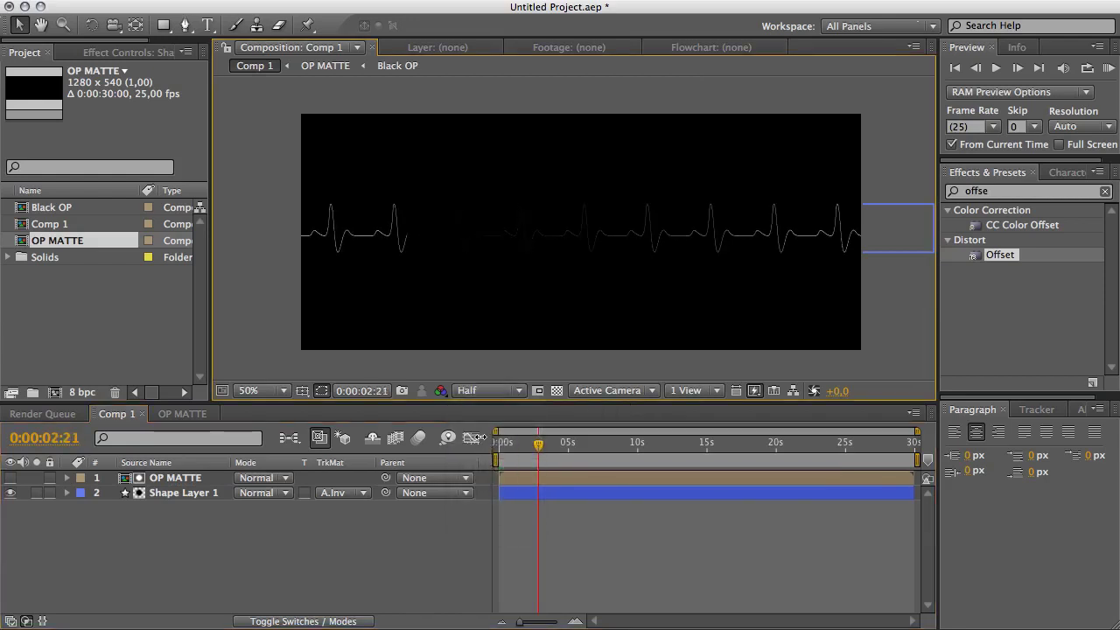
{"action": "left_click_drag", "start_coordinate": [537, 446], "coordinate": [683, 480]}
{"action": "key", "text": "F9"}
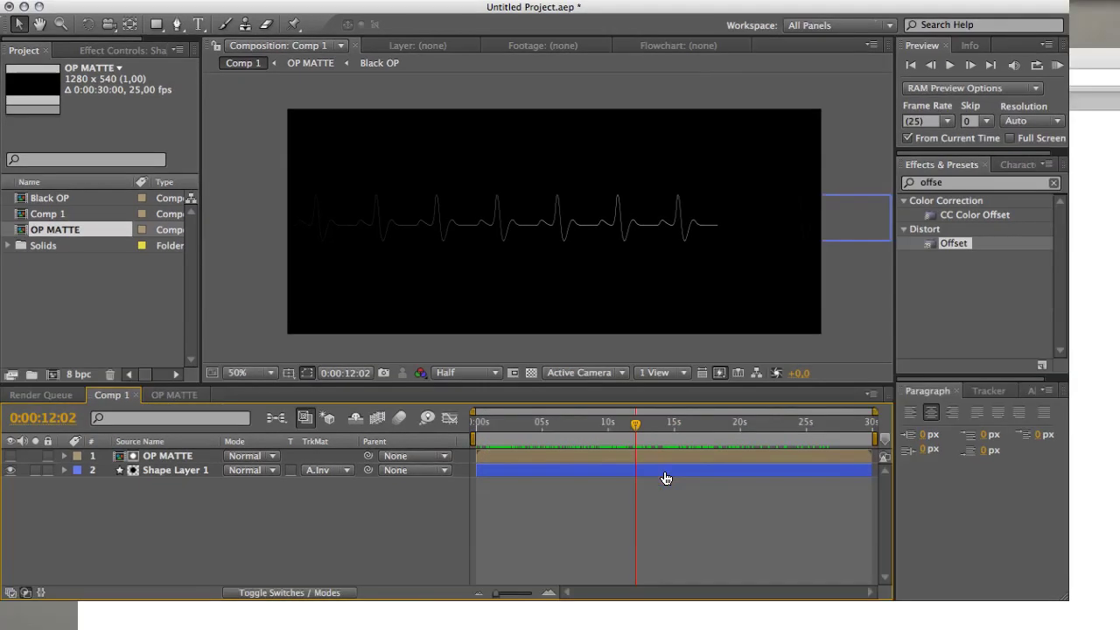
{"action": "left_click", "coordinate": [509, 330]}
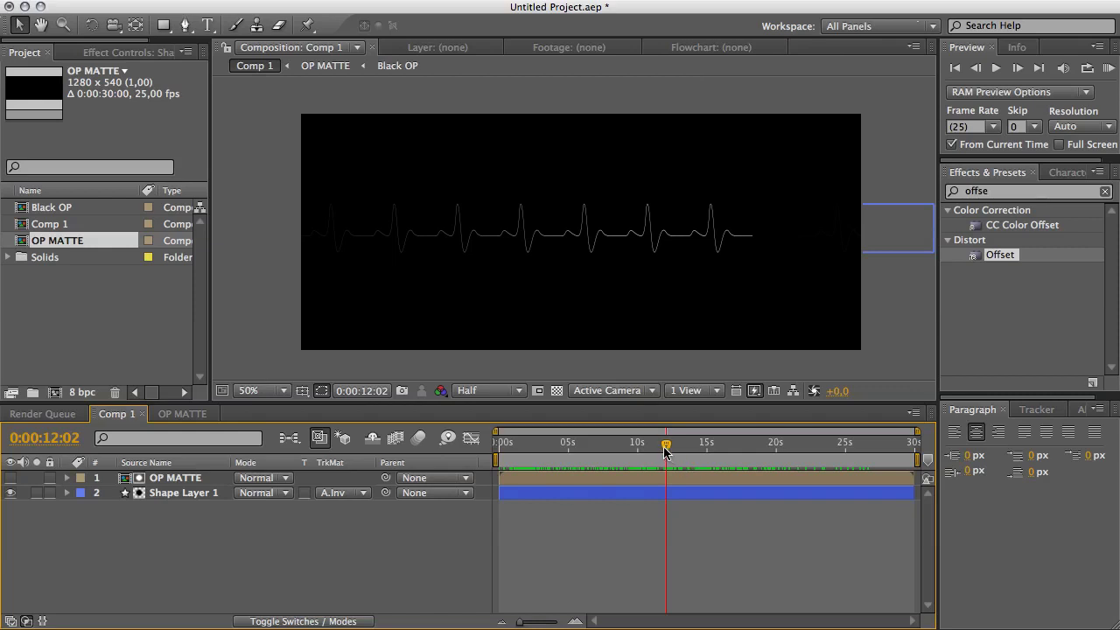
{"action": "left_click_drag", "start_coordinate": [665, 449], "coordinate": [610, 477]}
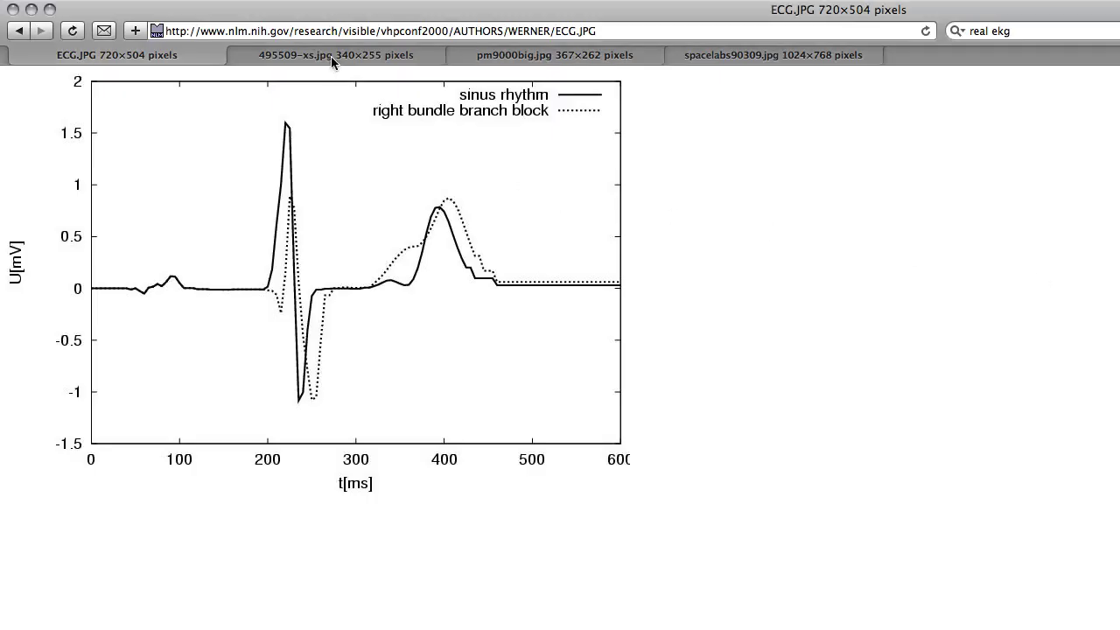
Step: Look through the heart monitor reference images open in the browser
{"action": "left_click", "coordinate": [331, 56]}
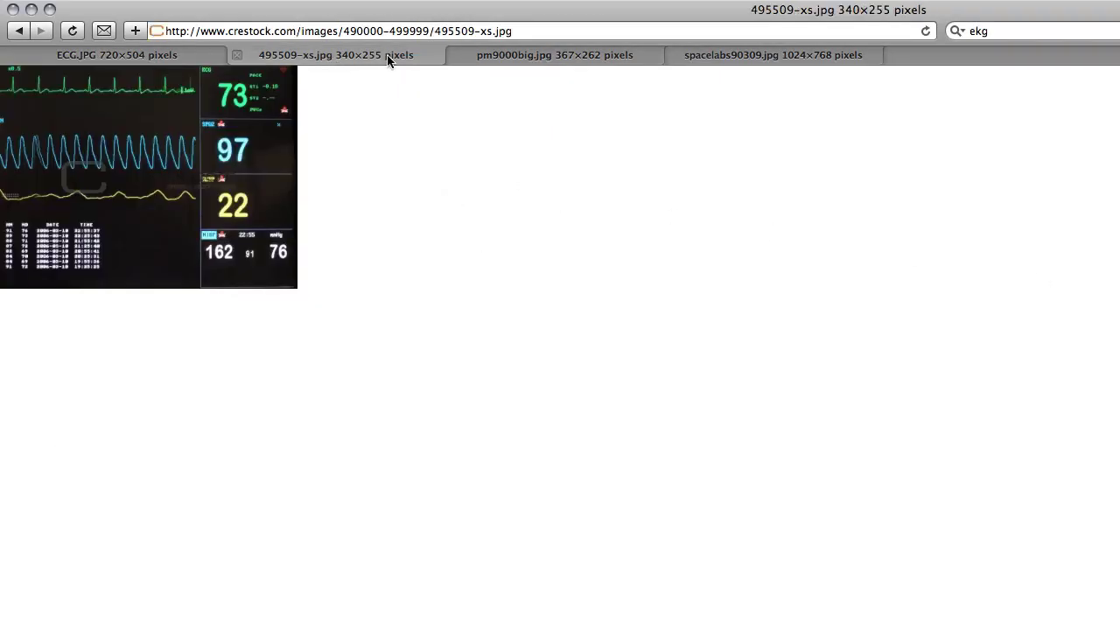
{"action": "left_click", "coordinate": [577, 59]}
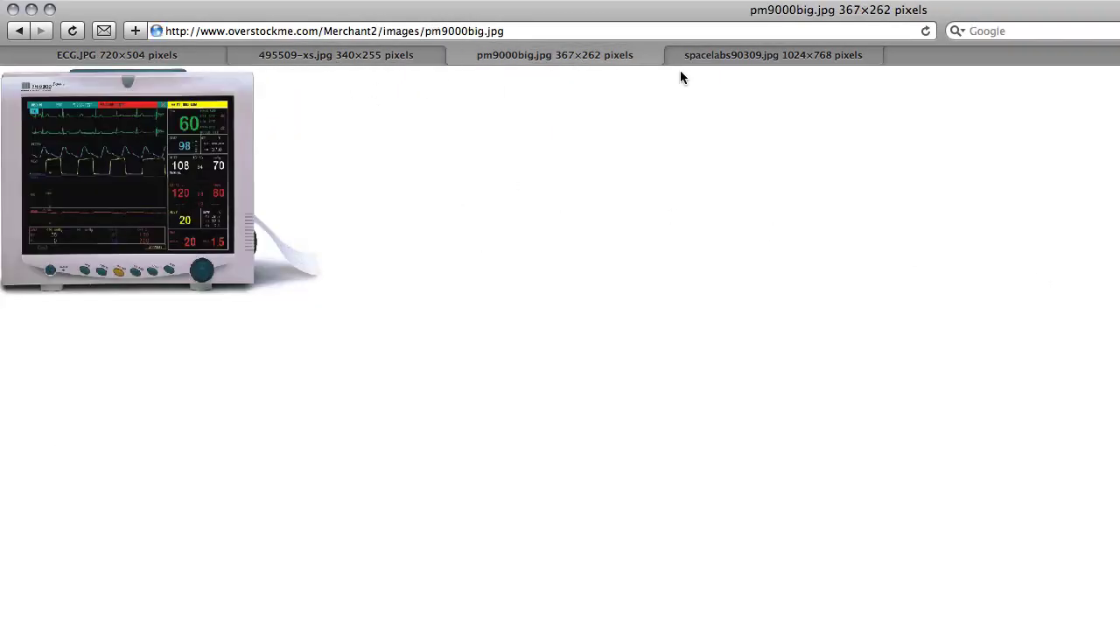
{"action": "left_click", "coordinate": [701, 59]}
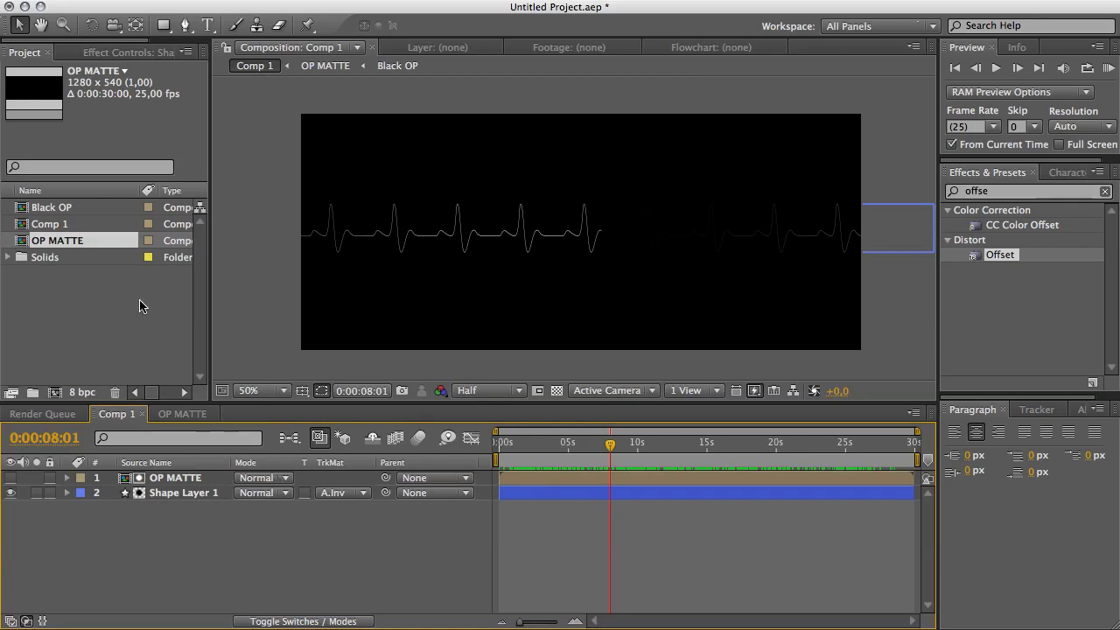
Step: Duplicate the Black OP and OP MATTE compositions in the project
{"action": "left_click", "coordinate": [53, 207]}
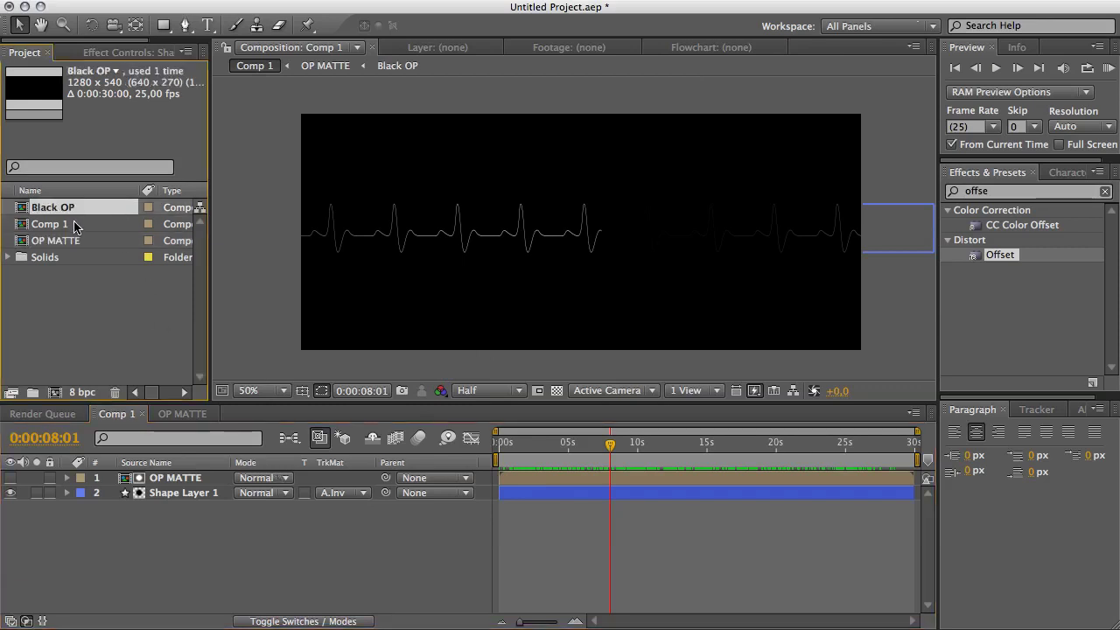
{"action": "left_click", "coordinate": [73, 241], "text": "super"}
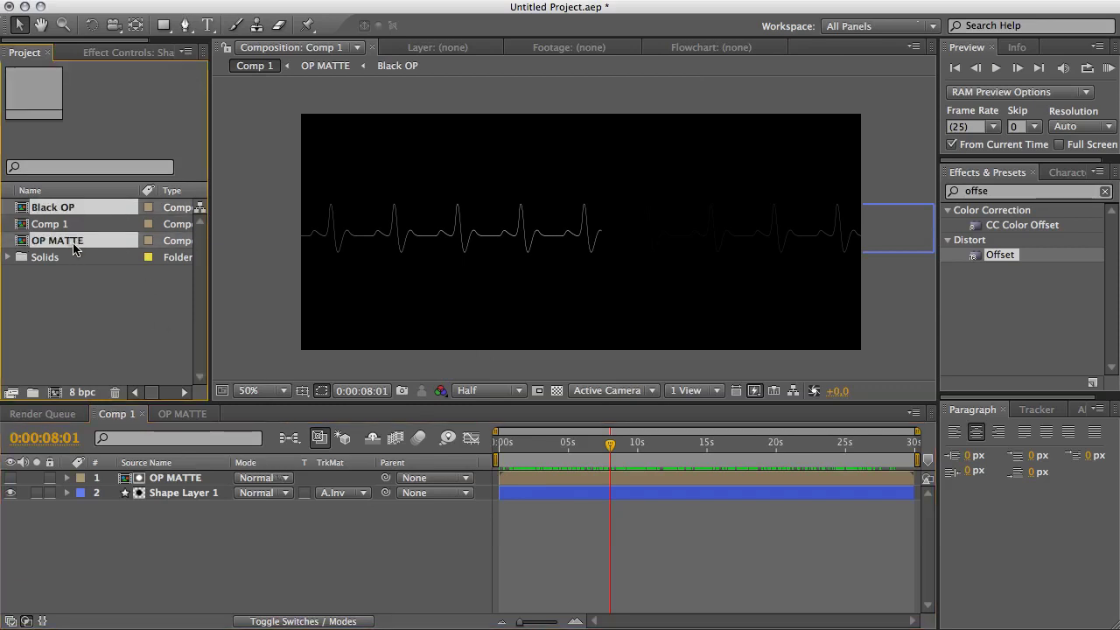
{"action": "key", "text": "super+d"}
{"action": "left_click", "coordinate": [85, 308]}
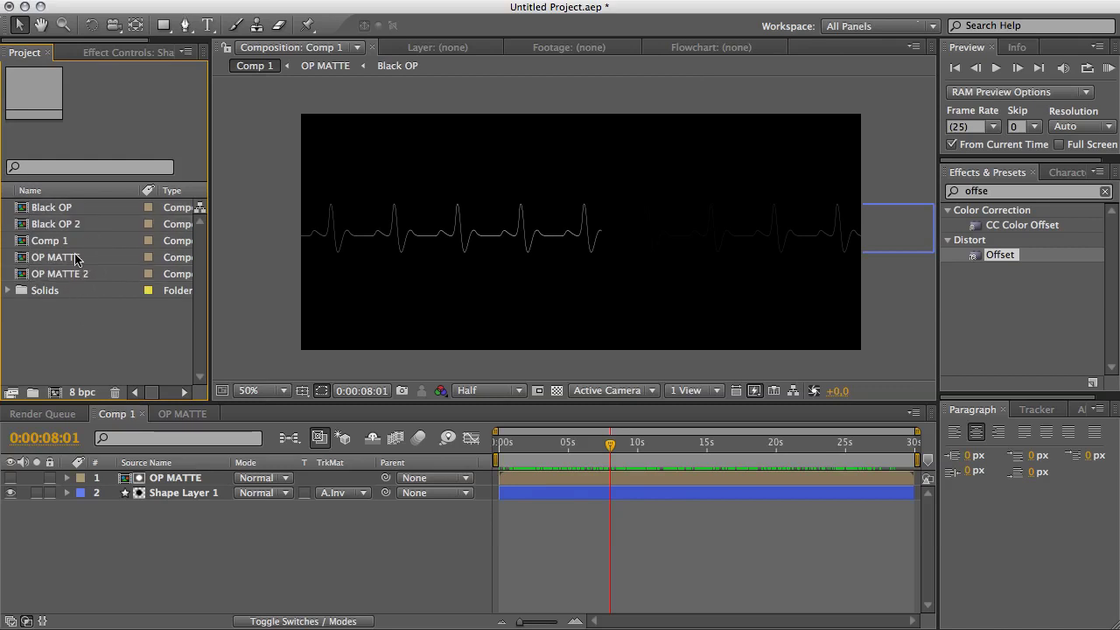
Step: Rename the duplicated OP MATTE 2 composition as BLUR MATTE
{"action": "left_click", "coordinate": [76, 273]}
{"action": "key", "text": "Return"}
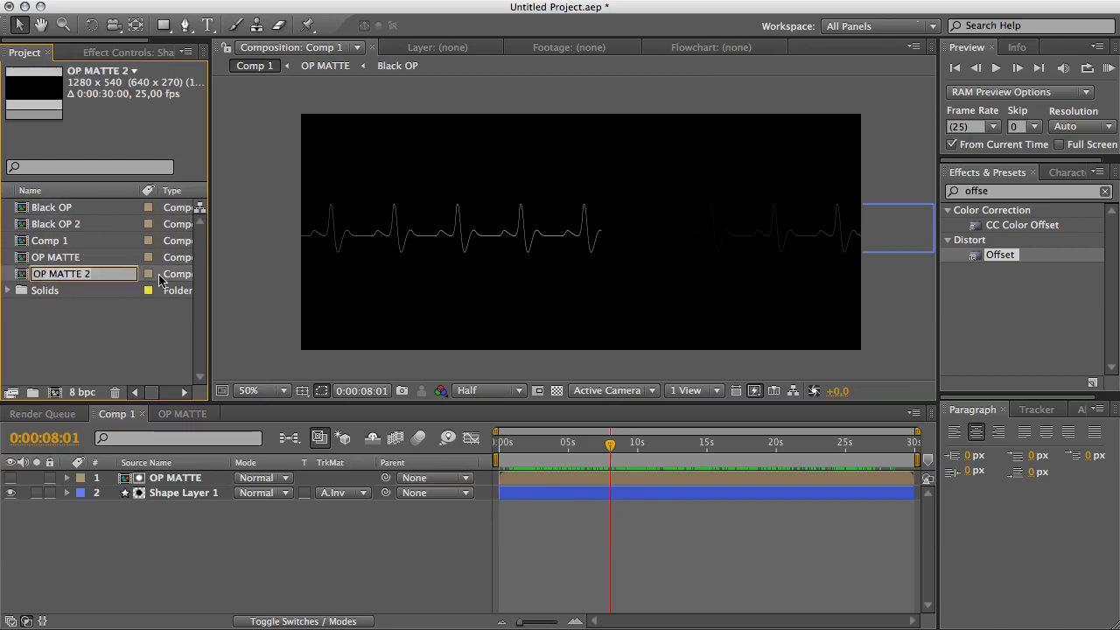
{"action": "key", "text": "BackSpace"}
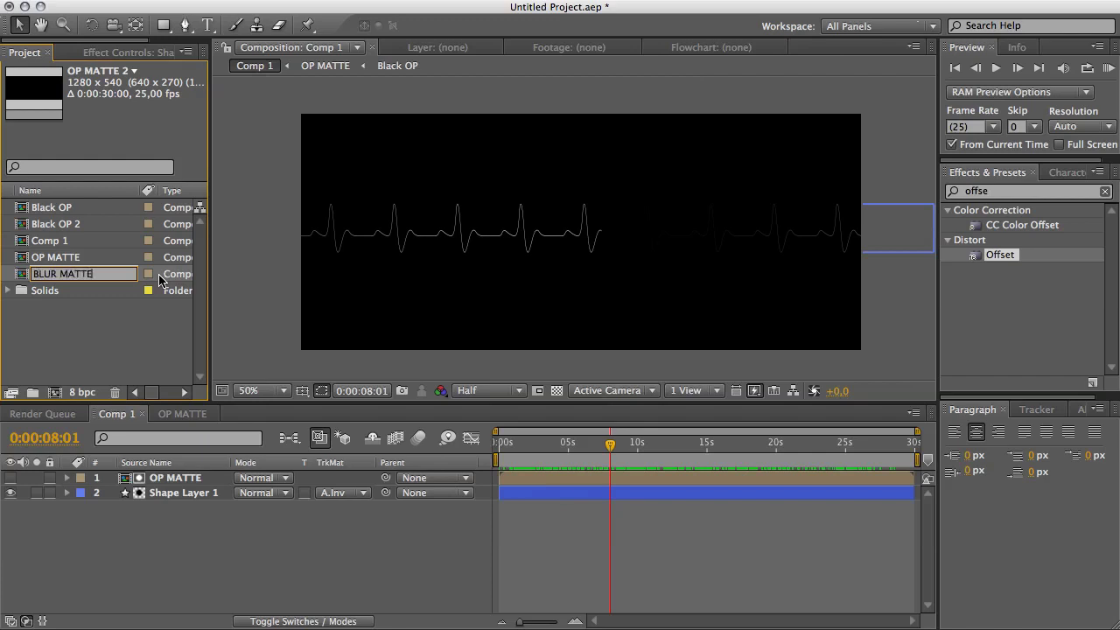
{"action": "type", "text": "BLUR MATTE"}
{"action": "key", "text": "Return"}
Step: Rename the duplicated Black OP 2 composition as Black BL
{"action": "left_click", "coordinate": [66, 226]}
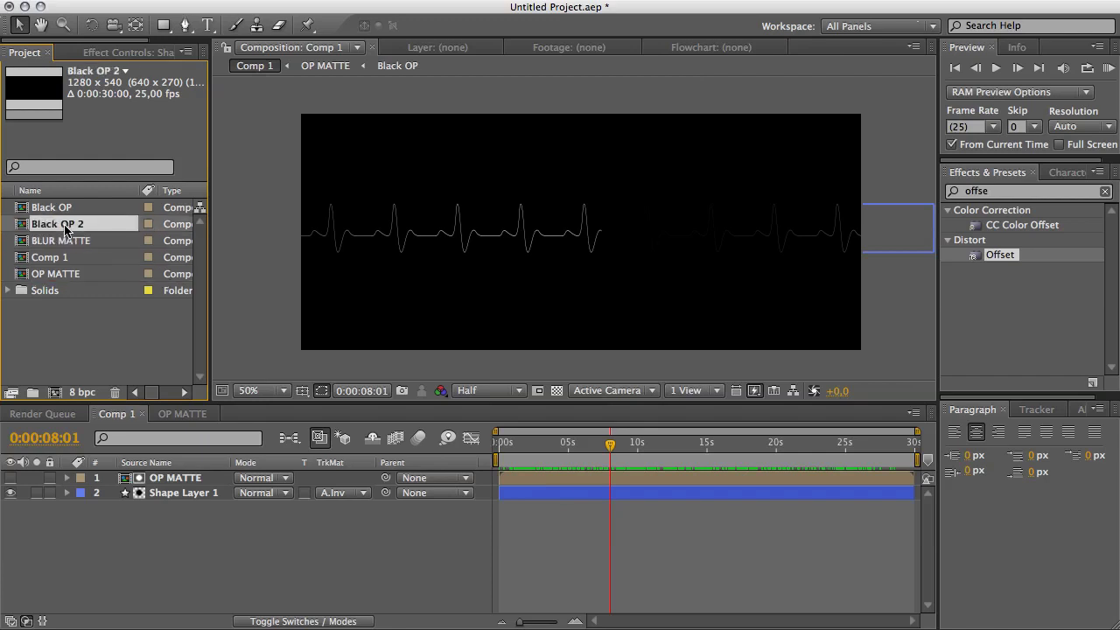
{"action": "key", "text": "Return"}
{"action": "type", "text": "Black"}
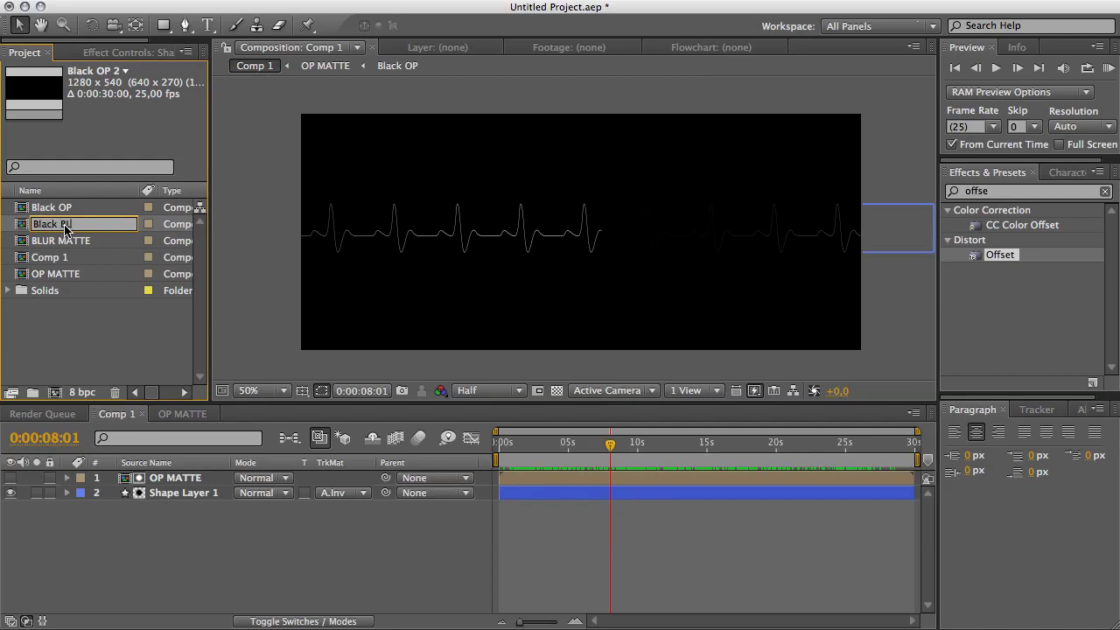
{"action": "key", "text": "Return"}
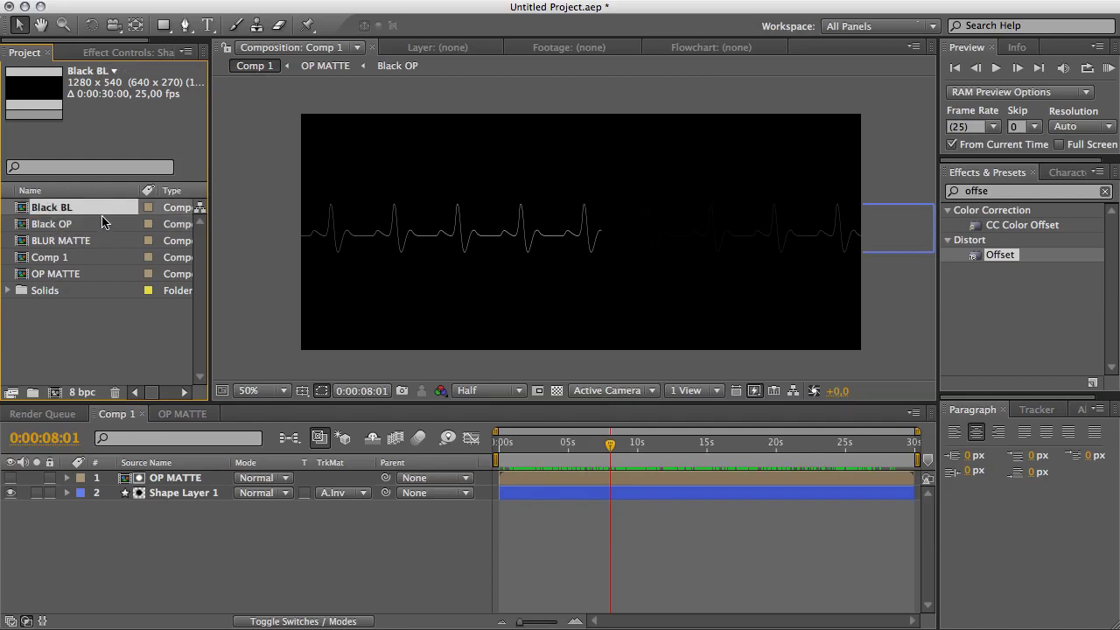
Step: Open the BLUR MATTE composition and replace its Black OP layer's source with Black BL
{"action": "double_click", "coordinate": [75, 243]}
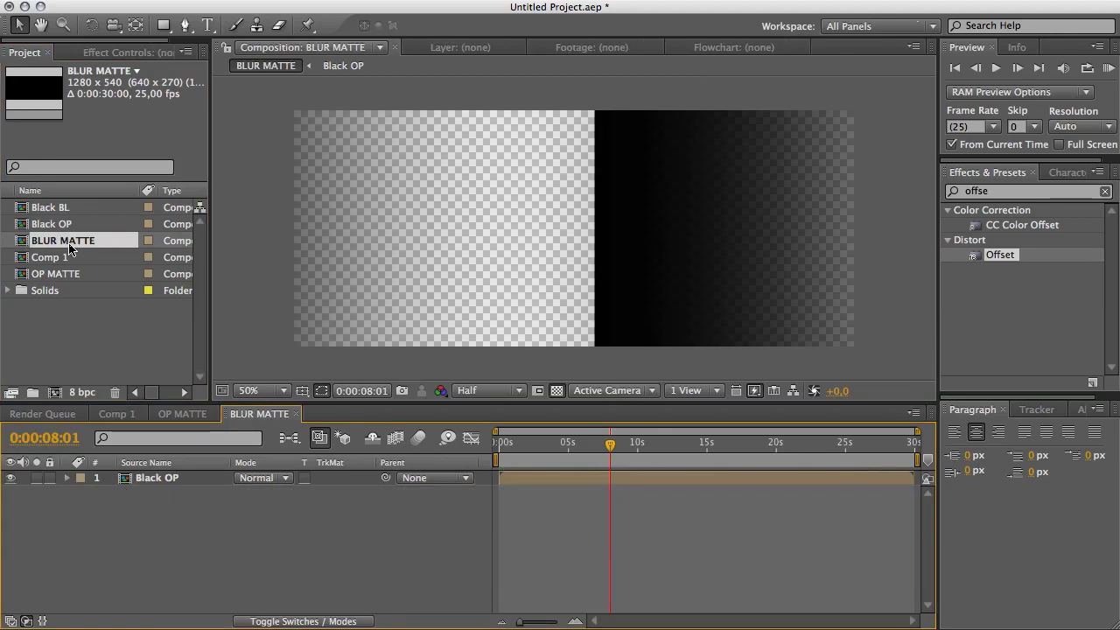
{"action": "left_click", "coordinate": [172, 481]}
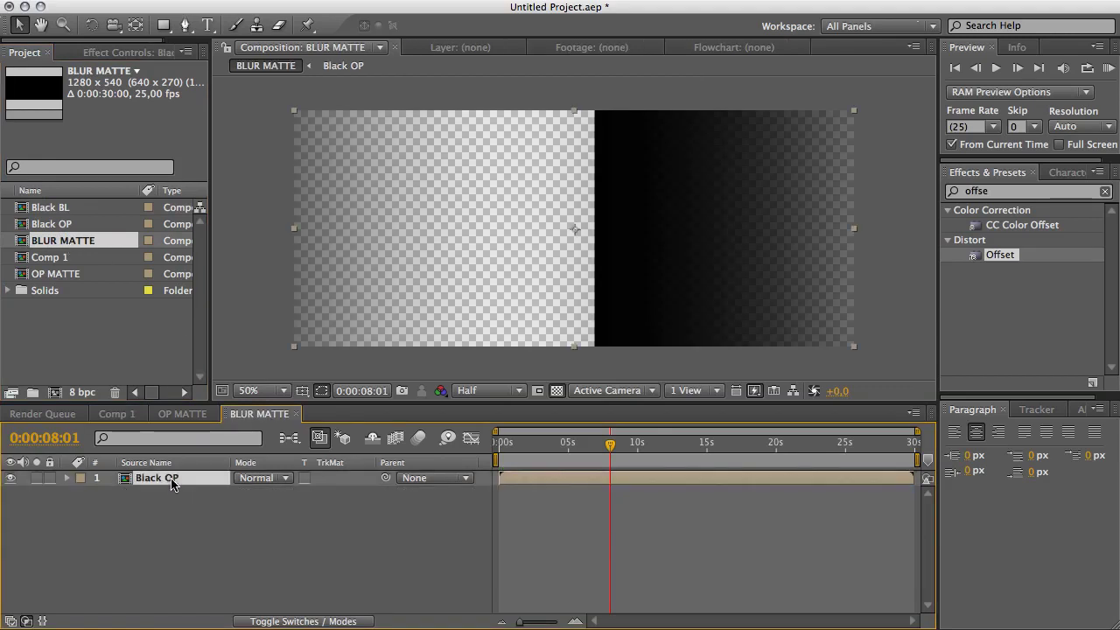
{"action": "left_click", "coordinate": [65, 210]}
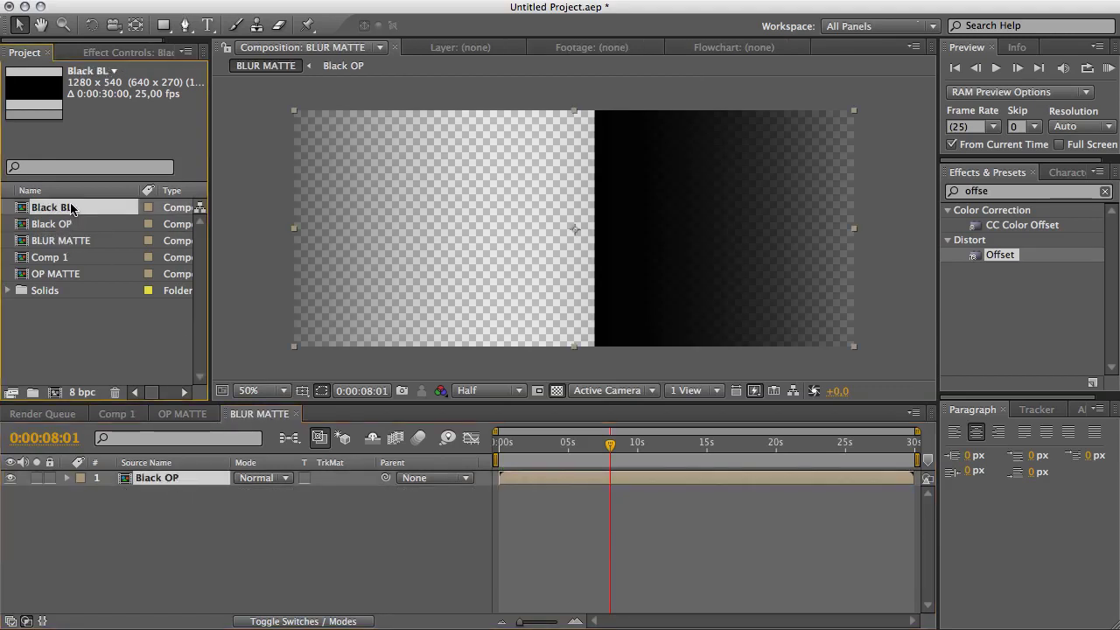
{"action": "left_click_drag", "start_coordinate": [74, 214], "coordinate": [172, 477]}
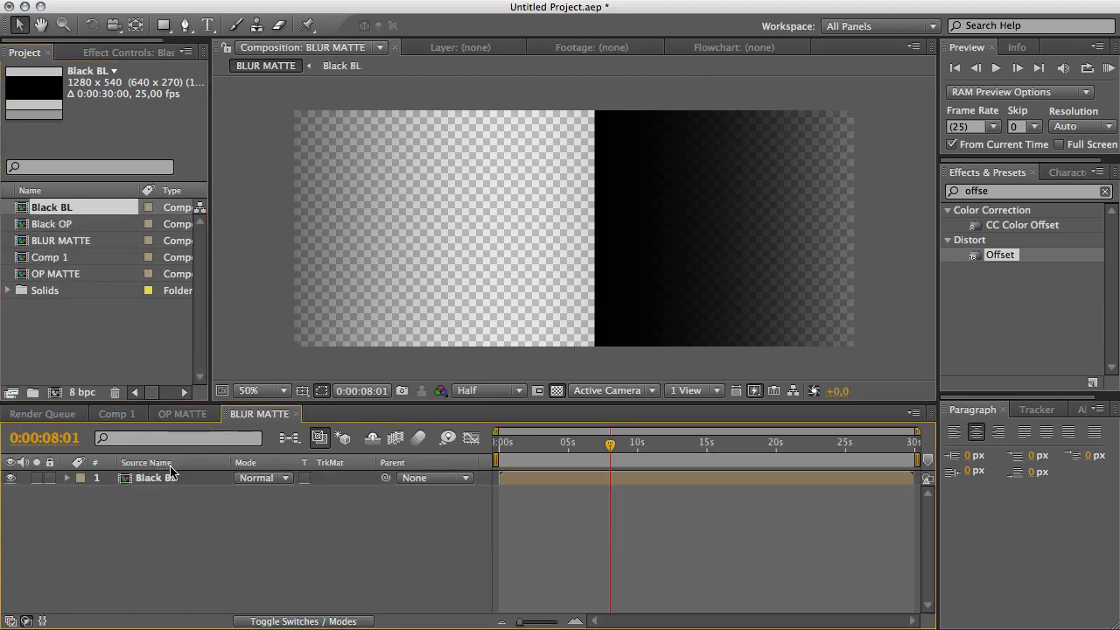
{"action": "left_click", "coordinate": [158, 479]}
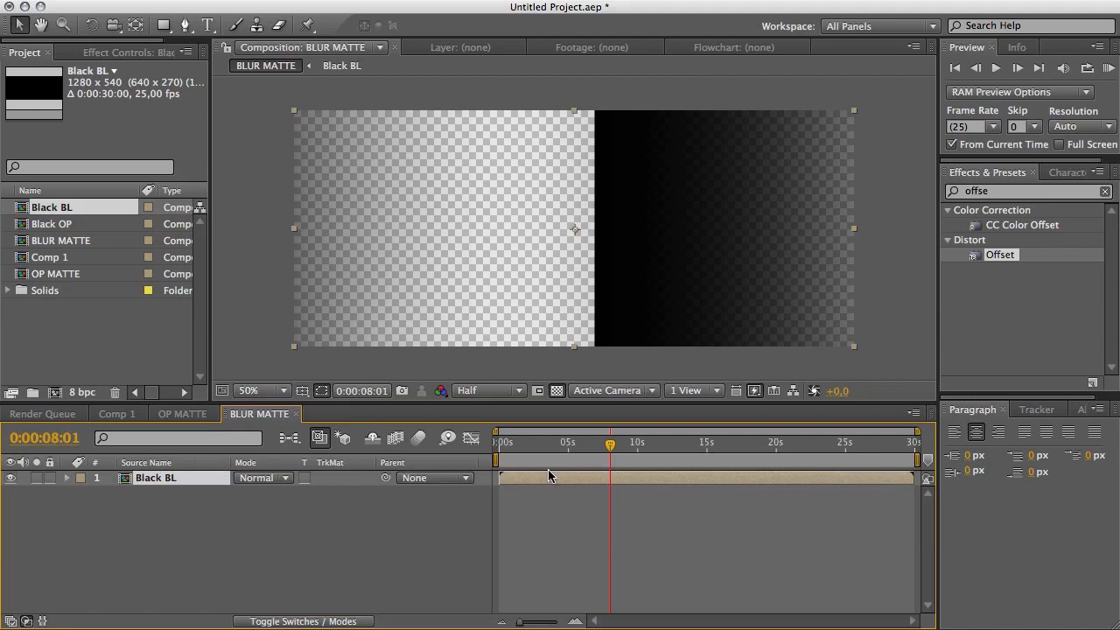
Step: Return BLUR MATTE to the start of its timeline and open the nested Black BL composition
{"action": "left_click", "coordinate": [65, 210]}
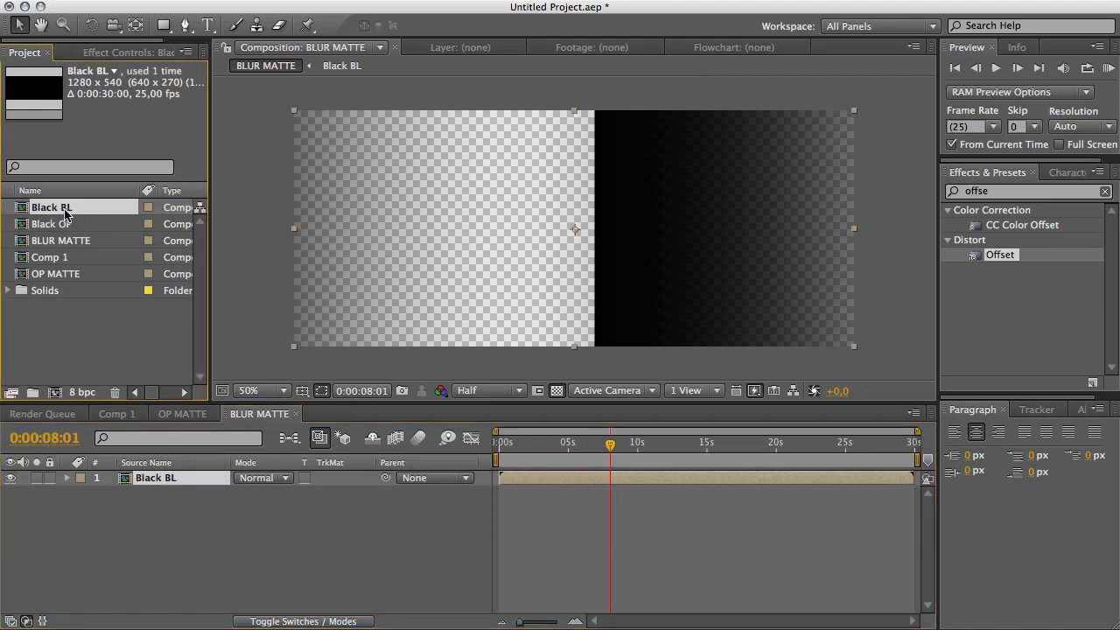
{"action": "left_click", "coordinate": [525, 507]}
{"action": "mouse_move", "coordinate": [514, 446]}
{"action": "left_mouse_down"}
{"action": "mouse_move", "coordinate": [495, 448]}
{"action": "mouse_move", "coordinate": [809, 470]}
{"action": "mouse_move", "coordinate": [498, 449]}
{"action": "left_mouse_up"}
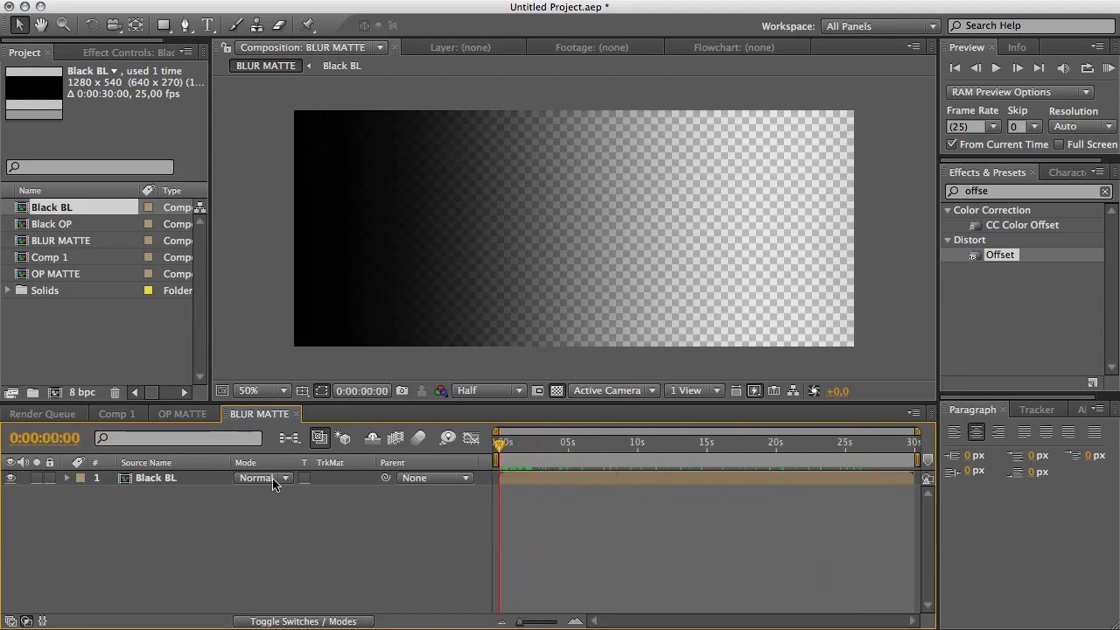
{"action": "left_click", "coordinate": [162, 480]}
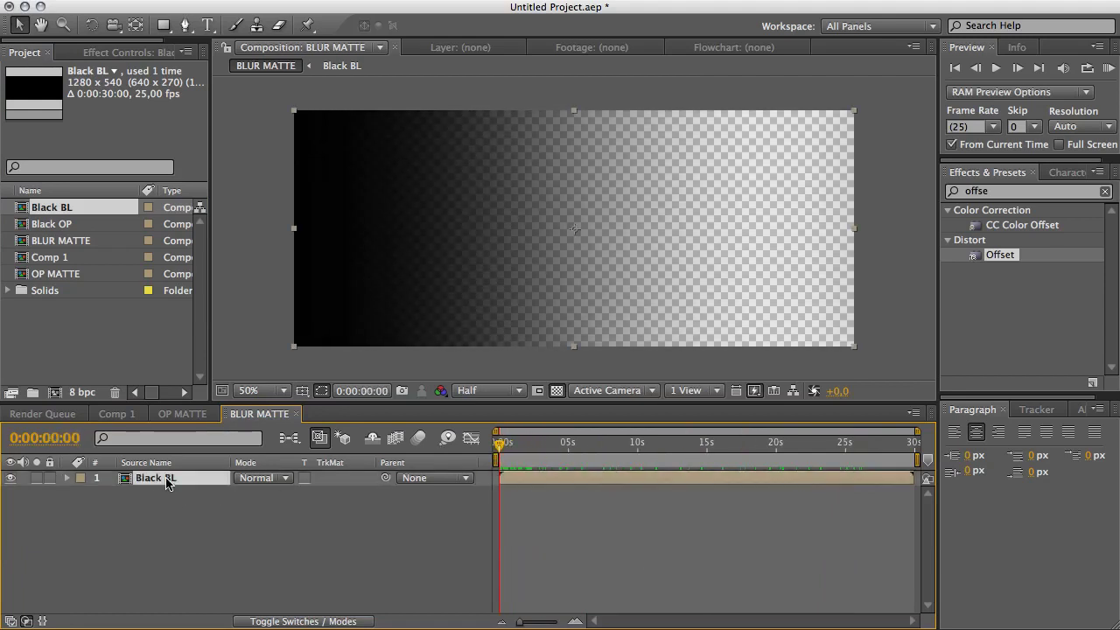
{"action": "double_click", "coordinate": [164, 479]}
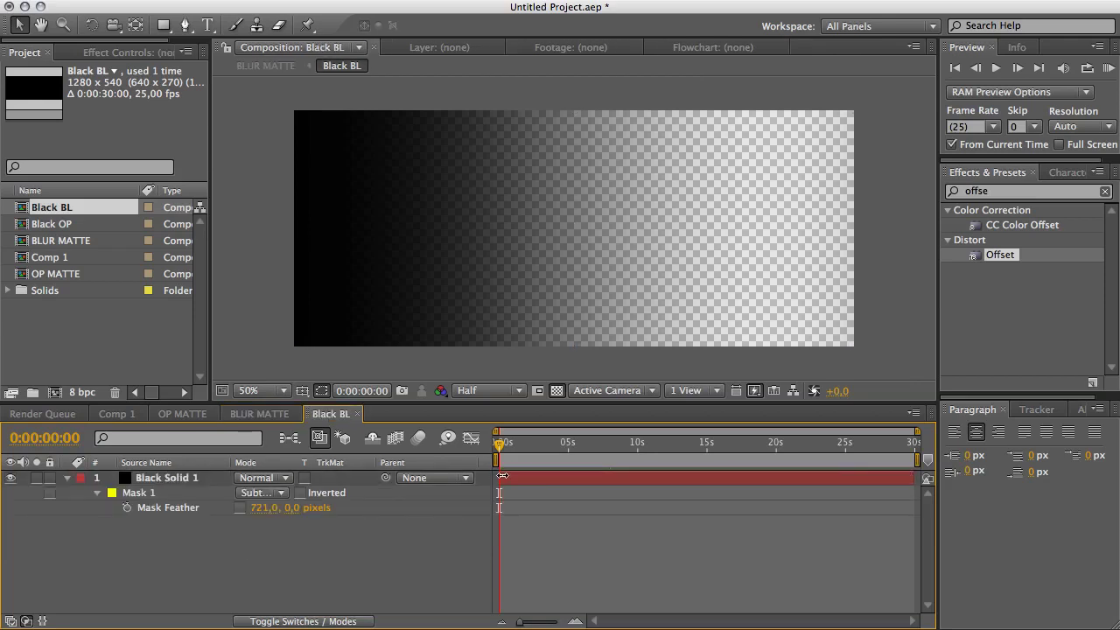
Step: Change Mask 1 on the black solid in Black BL to Add mode and set its horizontal feather to 0 pixels
{"action": "left_click", "coordinate": [143, 495]}
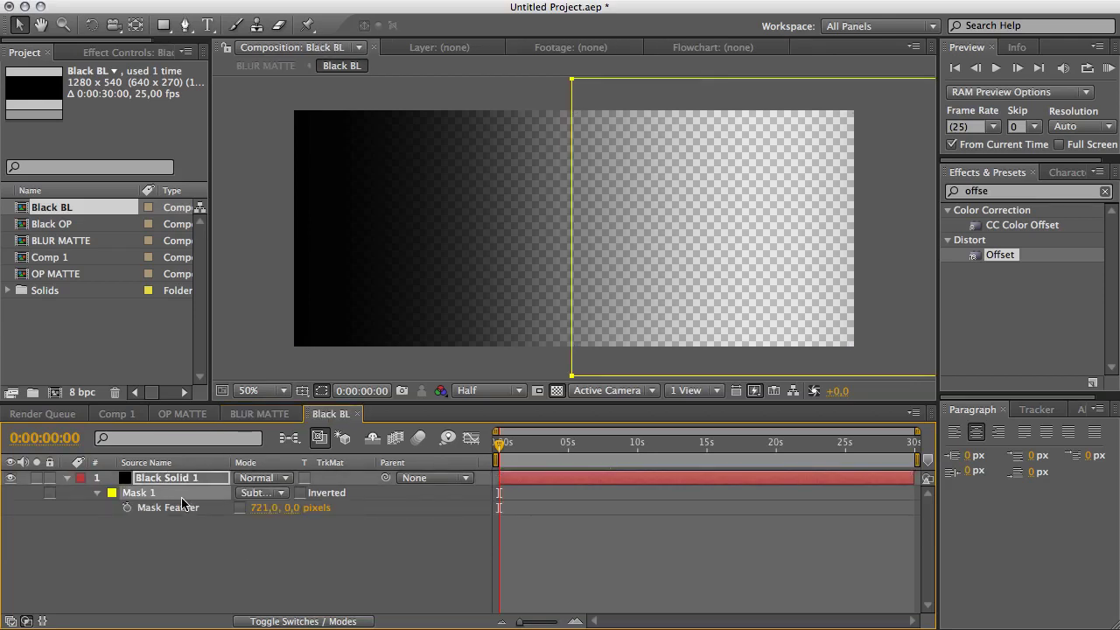
{"action": "left_click", "coordinate": [264, 497]}
{"action": "left_click", "coordinate": [259, 479]}
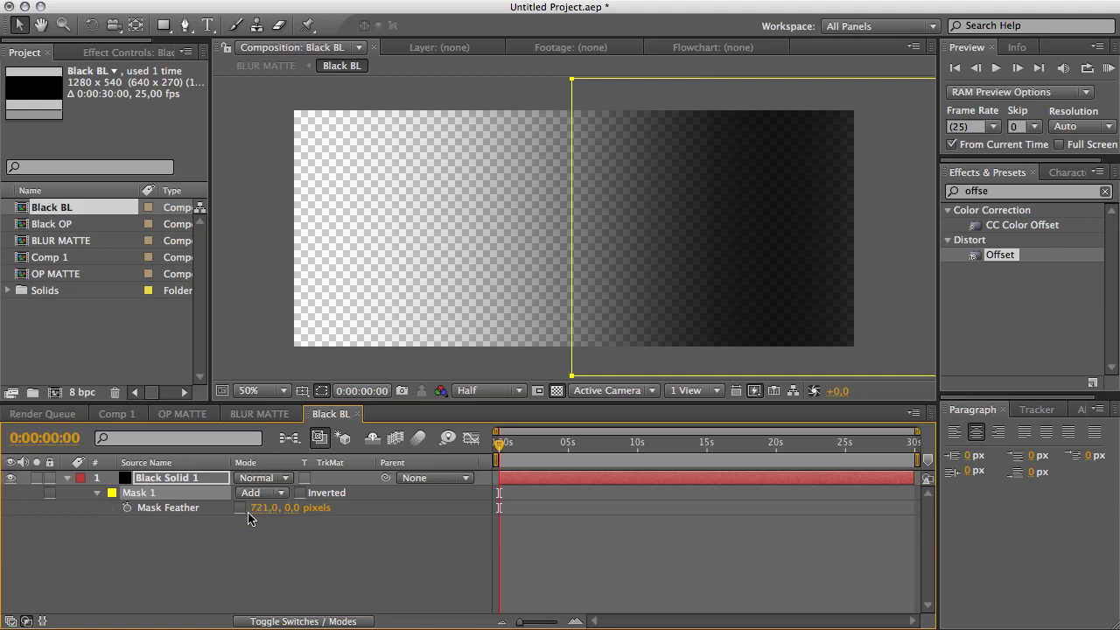
{"action": "left_click", "coordinate": [253, 509]}
{"action": "type", "text": "0"}
{"action": "key", "text": "Return"}
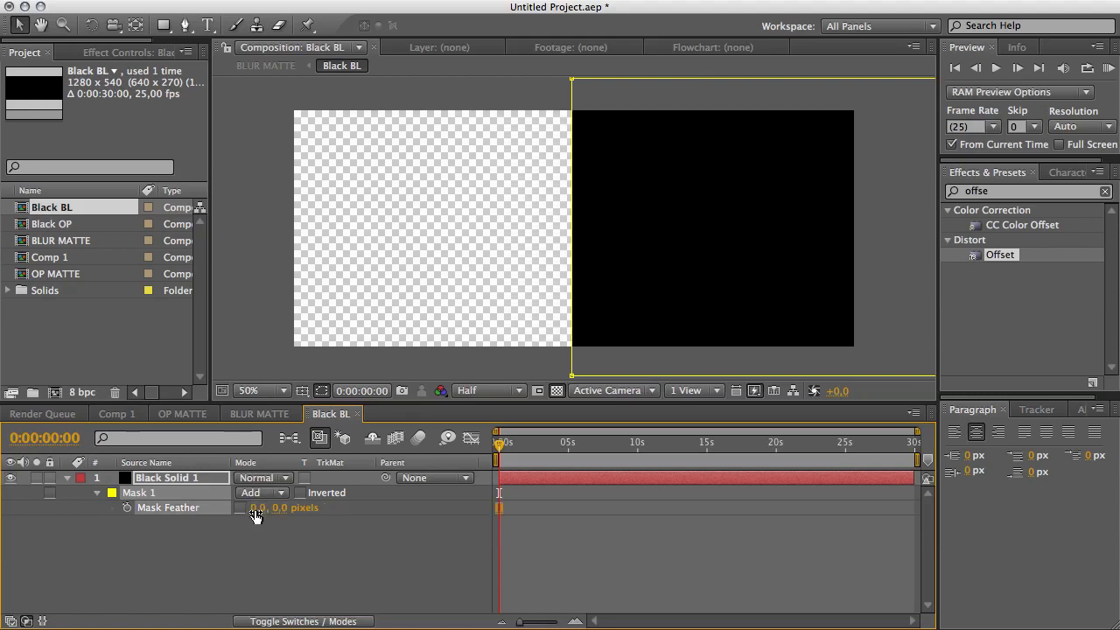
Step: Narrow Mask 1 to a thin strip at the frame's right edge and set its horizontal feather to 14 pixels
{"action": "left_click", "coordinate": [588, 281]}
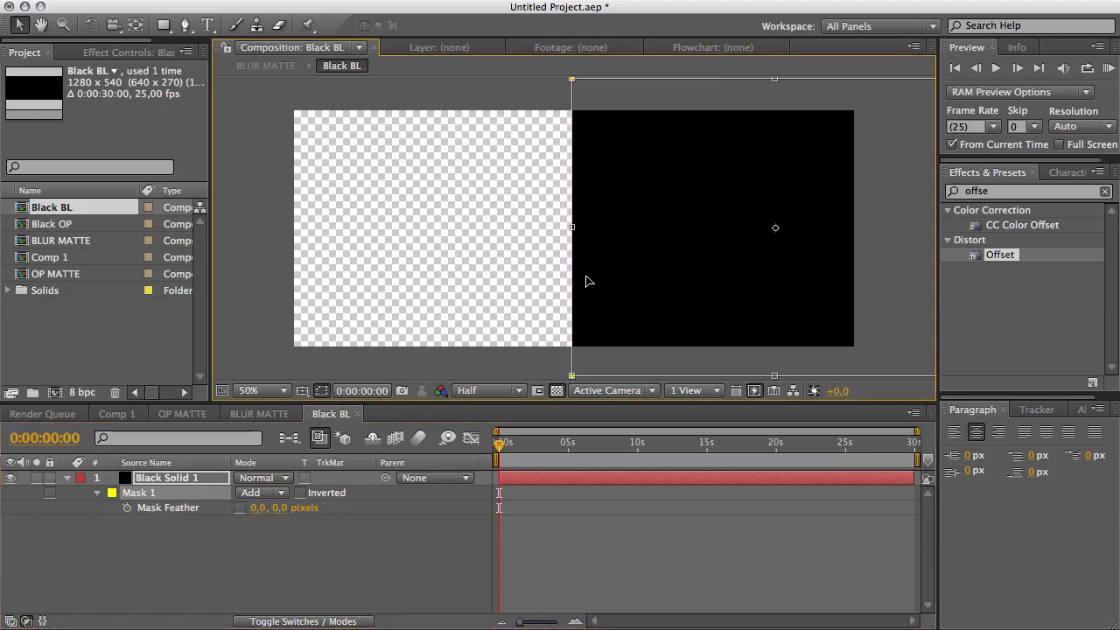
{"action": "left_click_drag", "start_coordinate": [574, 229], "coordinate": [852, 281]}
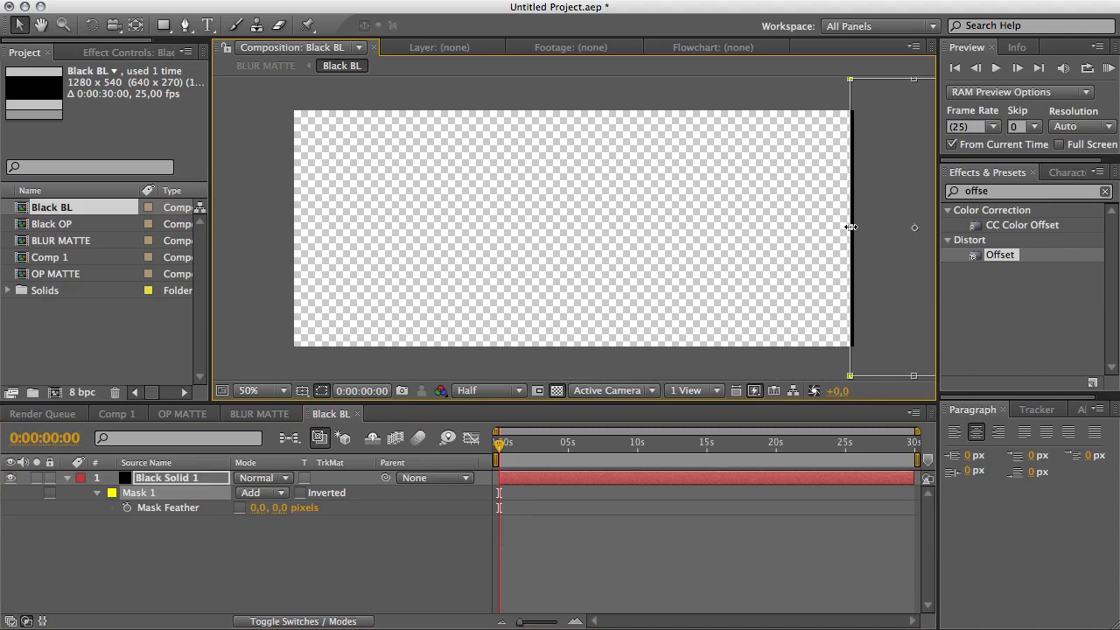
{"action": "left_click_drag", "start_coordinate": [849, 227], "coordinate": [851, 229]}
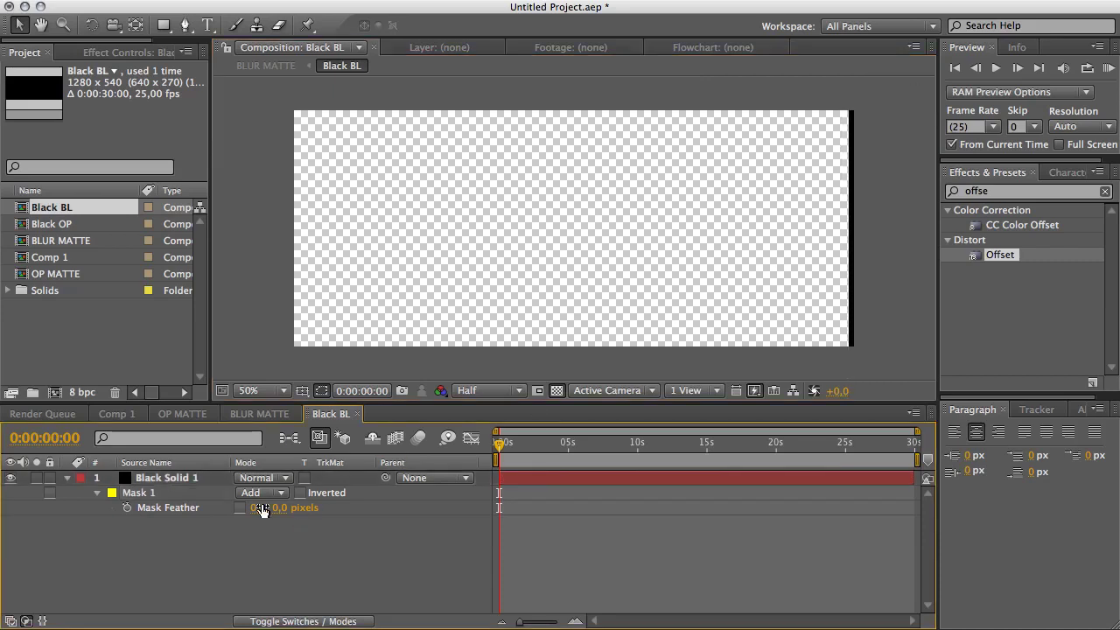
{"action": "left_click_drag", "start_coordinate": [256, 508], "coordinate": [271, 507]}
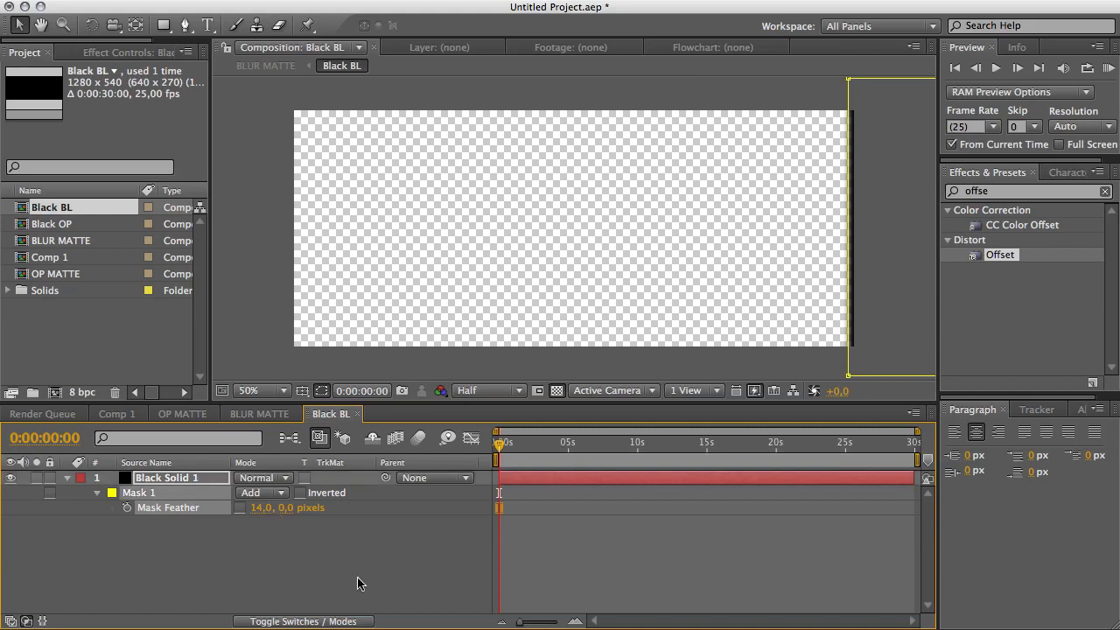
{"action": "left_click", "coordinate": [398, 555]}
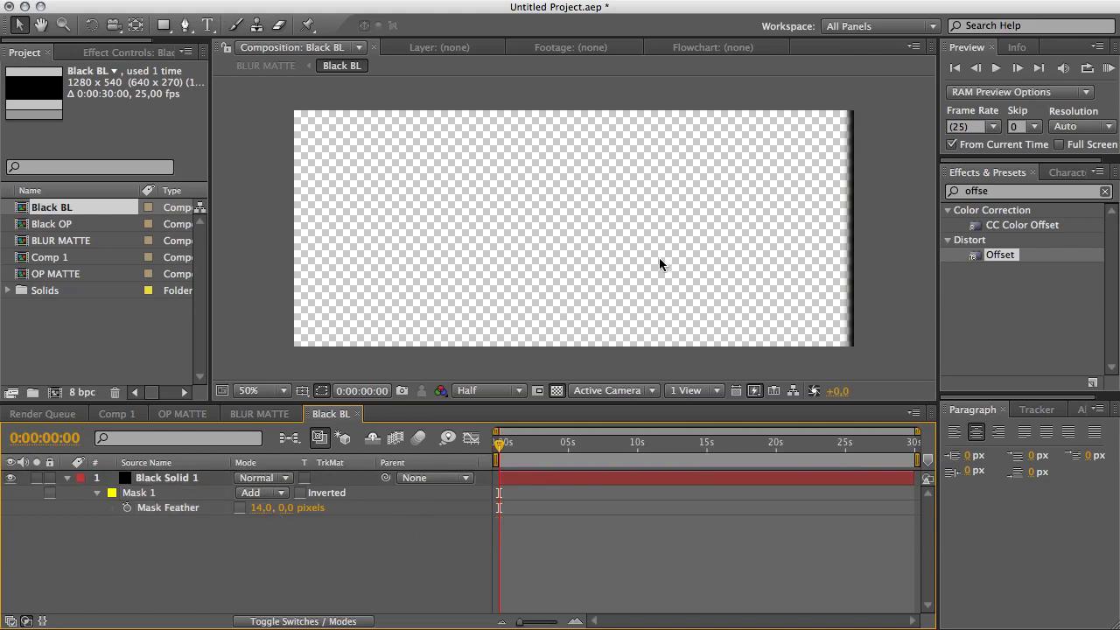
Step: Scrub through the BLUR MATTE composition, and add it to Comp 1 as a layer above OP MATTE
{"action": "left_click", "coordinate": [259, 413]}
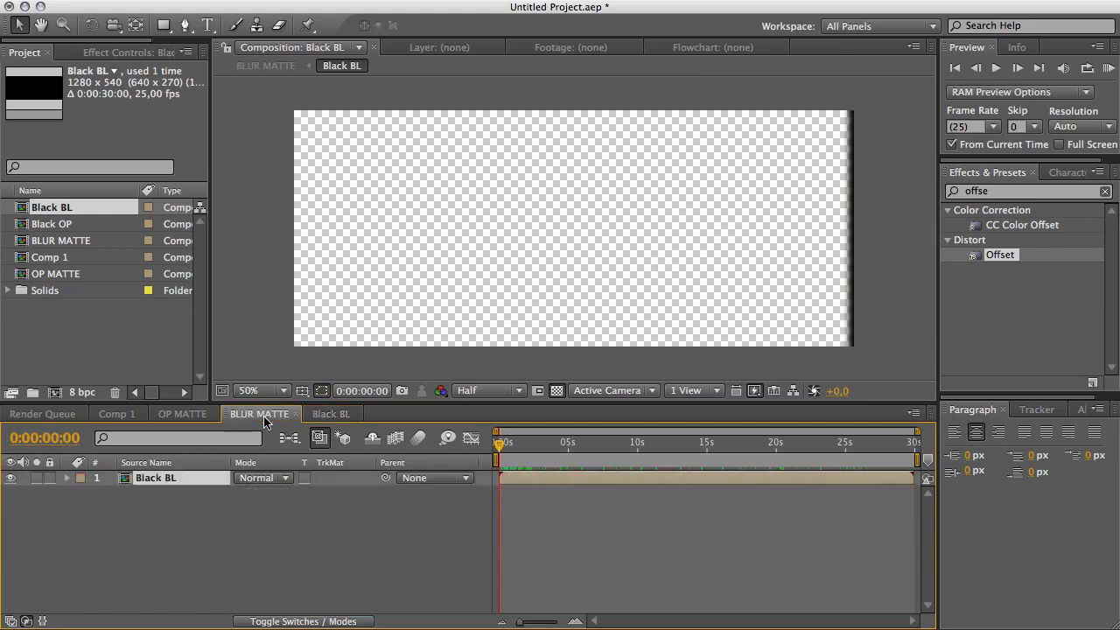
{"action": "left_click_drag", "start_coordinate": [503, 448], "coordinate": [836, 481]}
{"action": "left_click", "coordinate": [114, 414]}
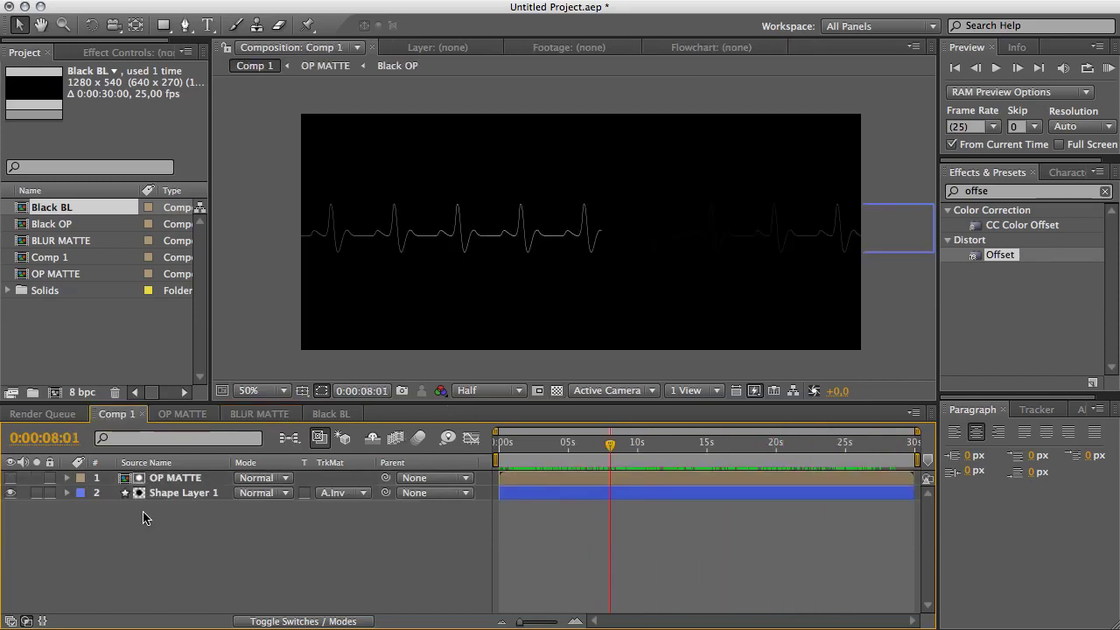
{"action": "left_click", "coordinate": [52, 241]}
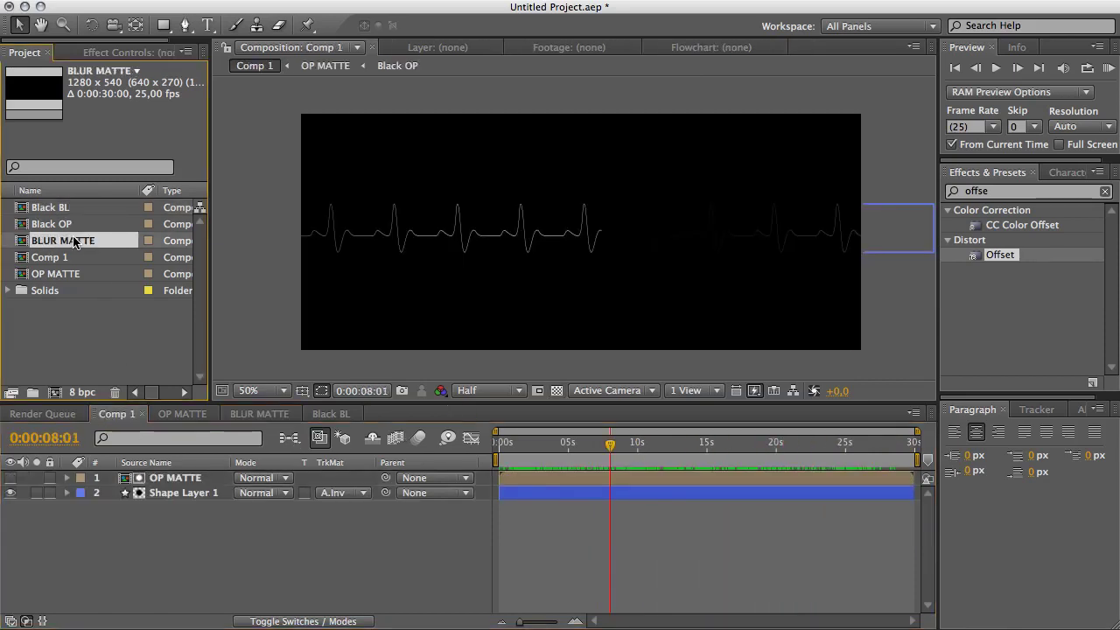
{"action": "left_click_drag", "start_coordinate": [125, 467], "coordinate": [202, 490]}
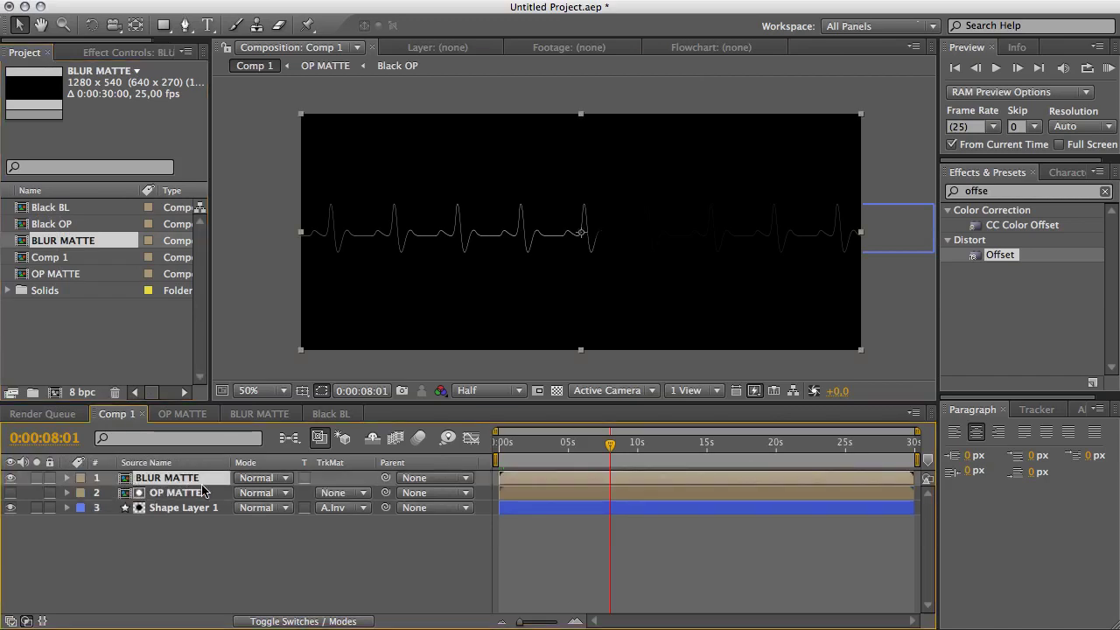
{"action": "left_click", "coordinate": [217, 548]}
Step: Find the Fast Blur effect and apply it to the BLUR MATTE layer in Comp 1
{"action": "left_click", "coordinate": [1004, 192]}
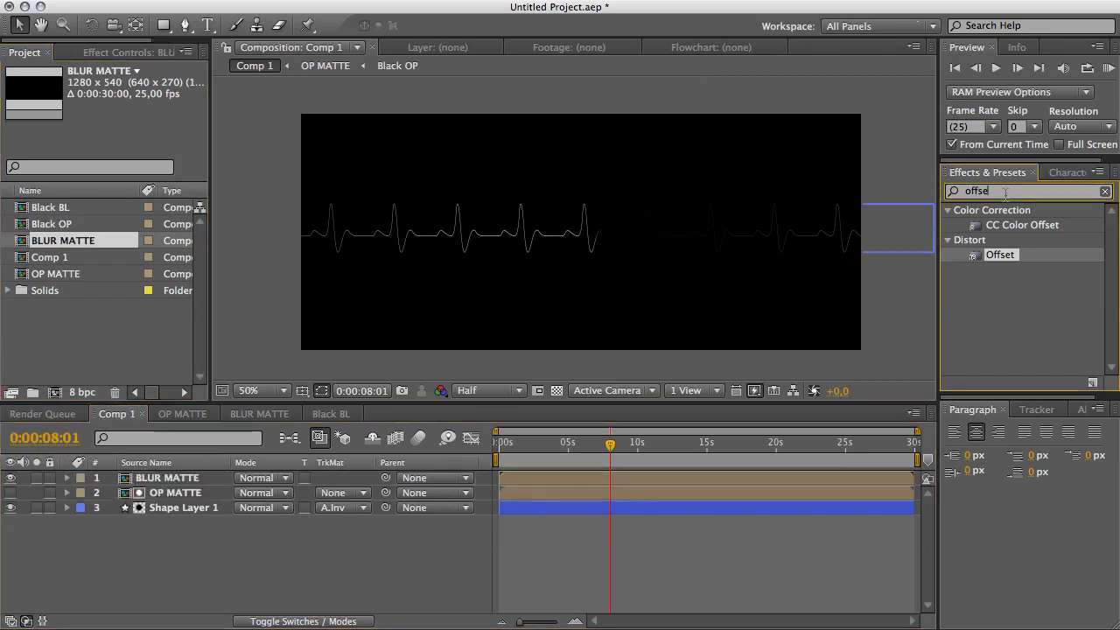
{"action": "key", "text": "BackSpace"}
{"action": "key", "text": "BackSpace"}
{"action": "key", "text": "BackSpace"}
{"action": "key", "text": "BackSpace"}
{"action": "key", "text": "BackSpace"}
{"action": "type", "text": "fast bl"}
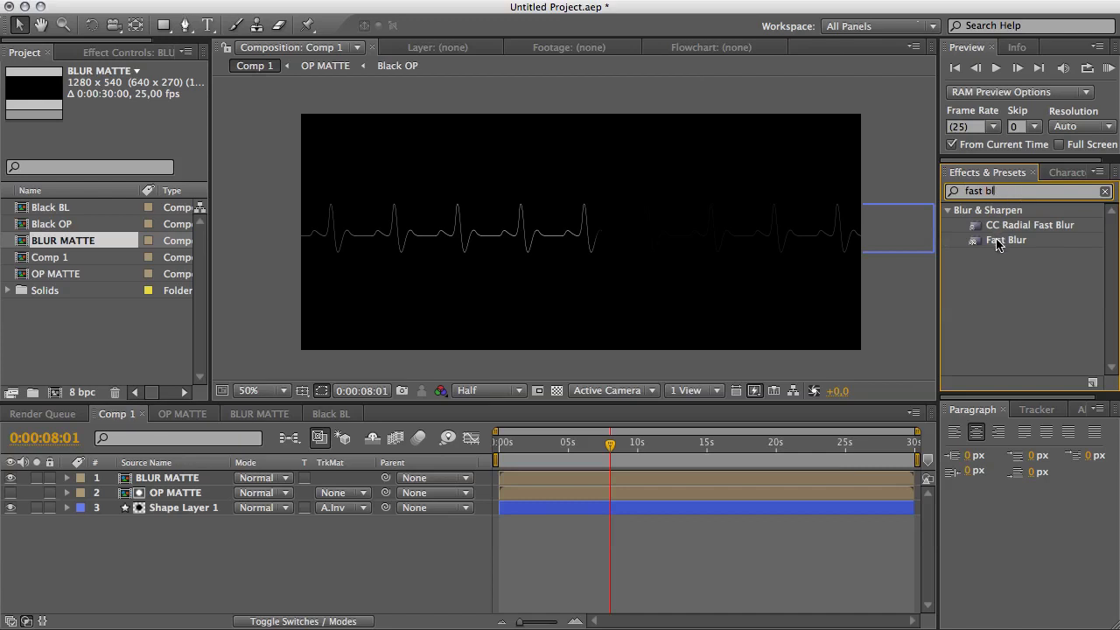
{"action": "left_click_drag", "start_coordinate": [998, 243], "coordinate": [181, 483]}
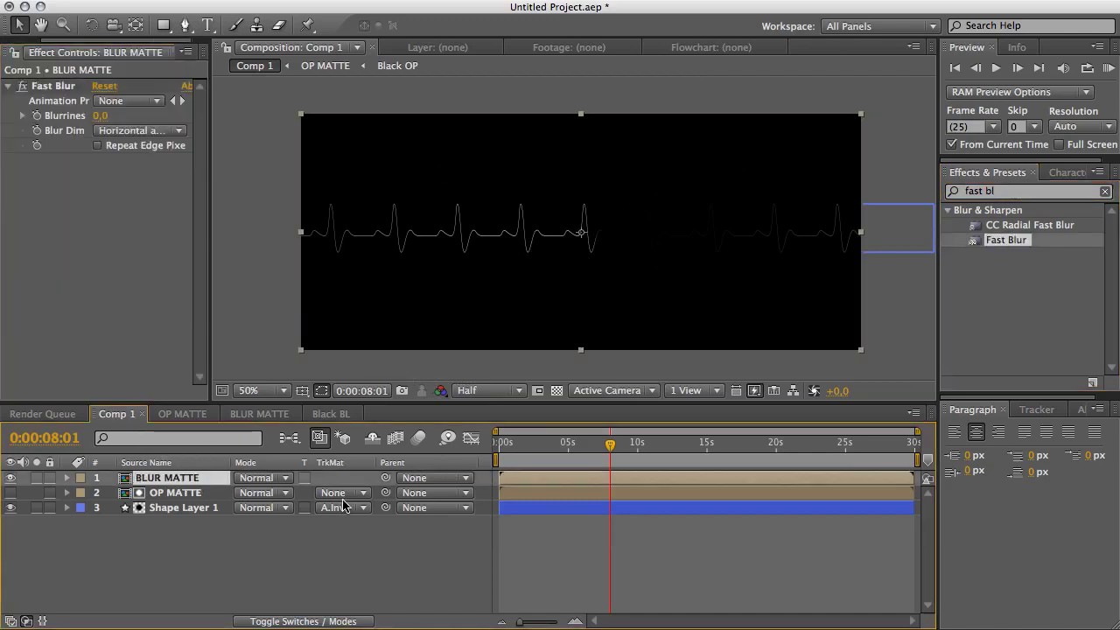
Step: Make BLUR MATTE an adjustment layer and set the composition's preview resolution to Full
{"action": "left_click", "coordinate": [341, 621]}
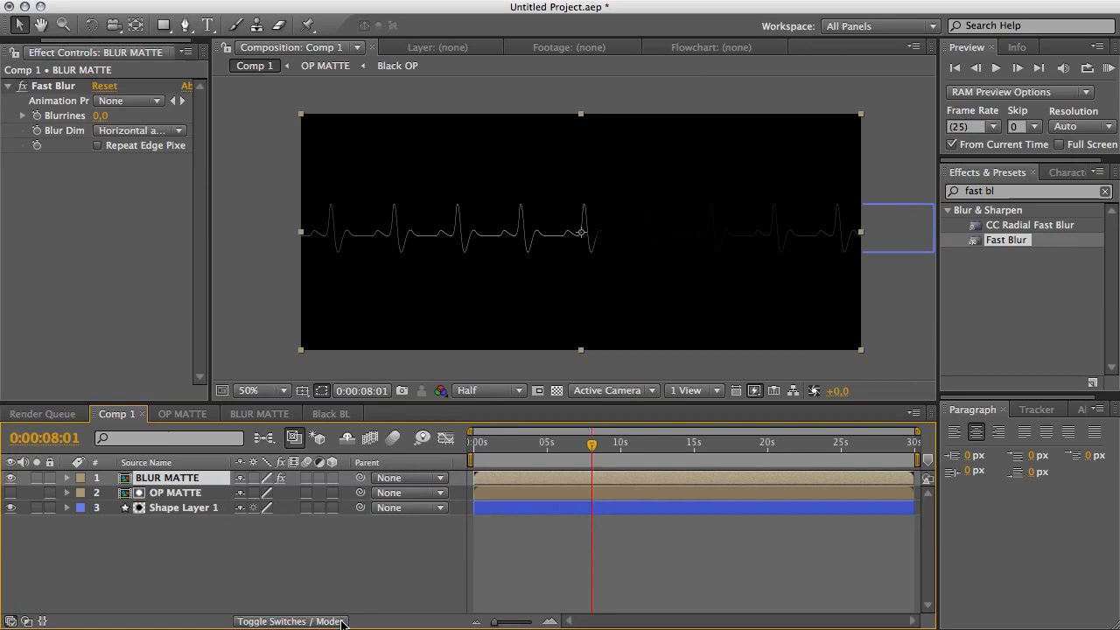
{"action": "left_click", "coordinate": [318, 478]}
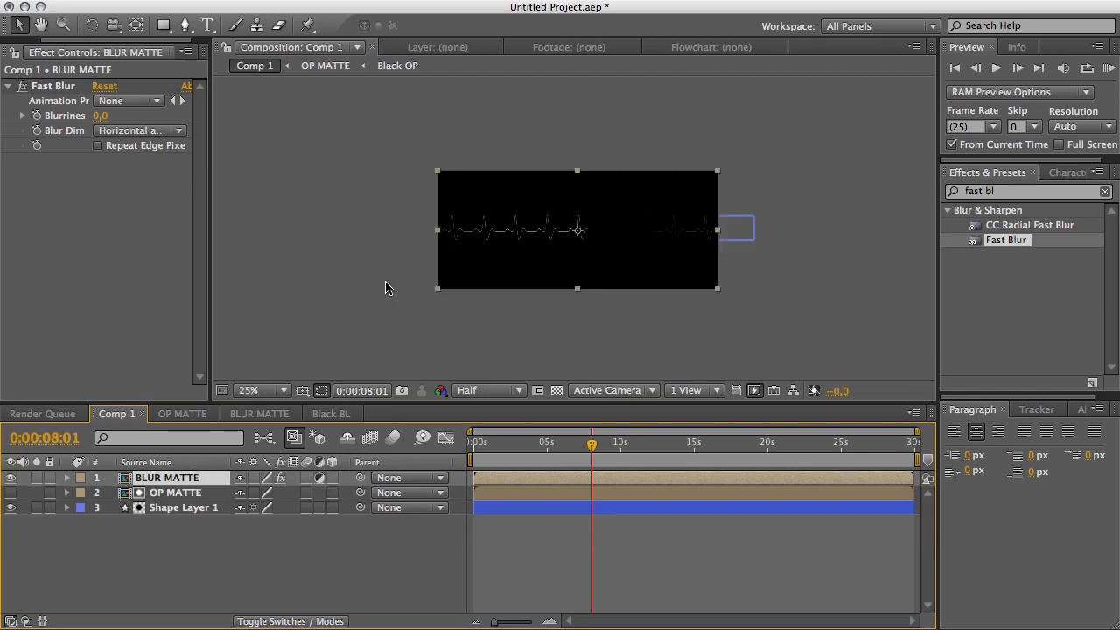
{"action": "key", "text": "period"}
{"action": "left_click", "coordinate": [488, 390]}
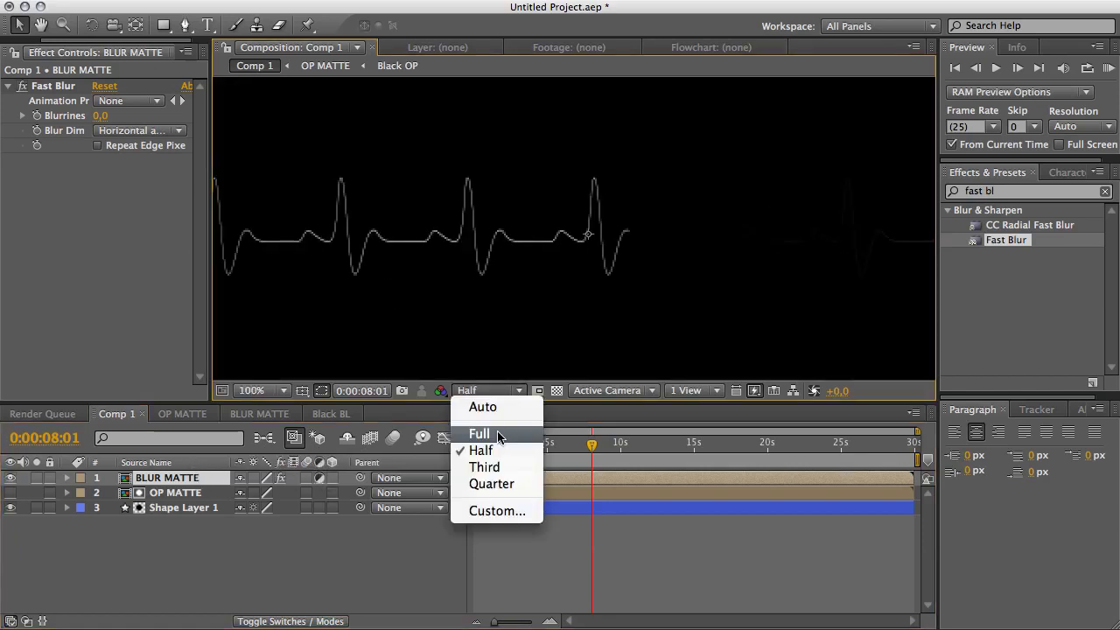
{"action": "left_click", "coordinate": [488, 428]}
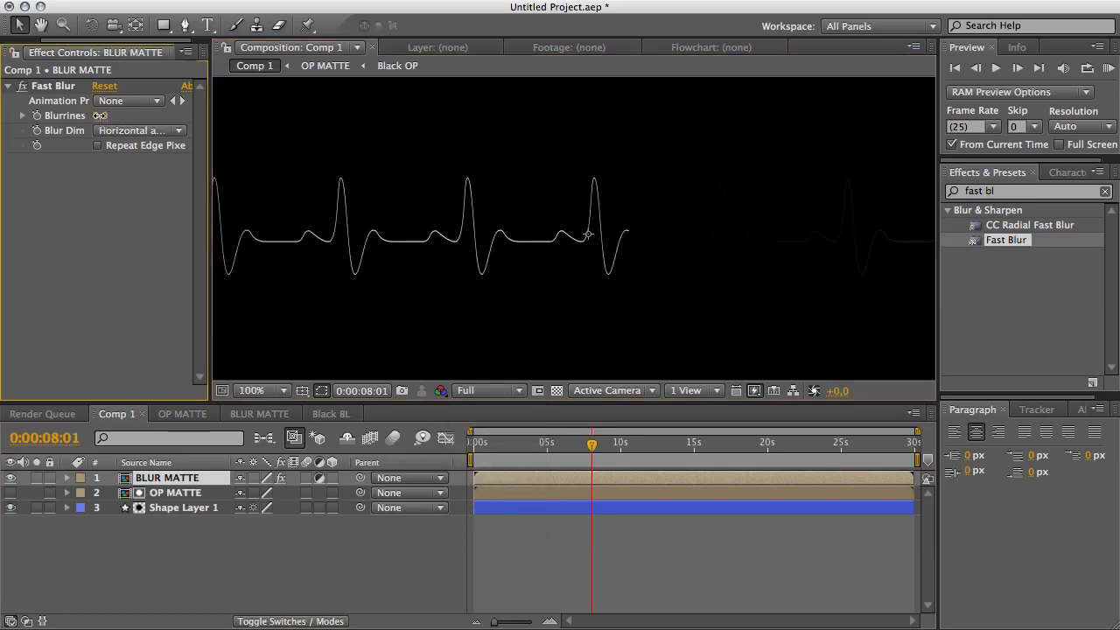
Step: Set the Fast Blur blurriness on BLUR MATTE to 4 and inspect the blurred tip of the line
{"action": "left_click_drag", "start_coordinate": [99, 121], "coordinate": [107, 115]}
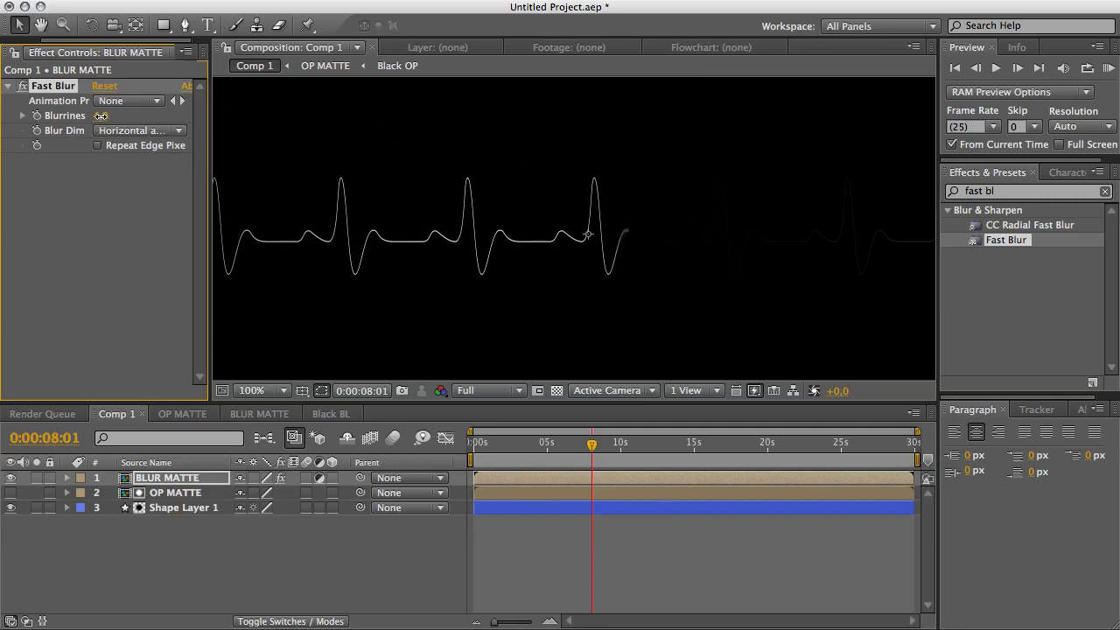
{"action": "left_click_drag", "start_coordinate": [94, 116], "coordinate": [99, 115]}
{"action": "left_click", "coordinate": [346, 530]}
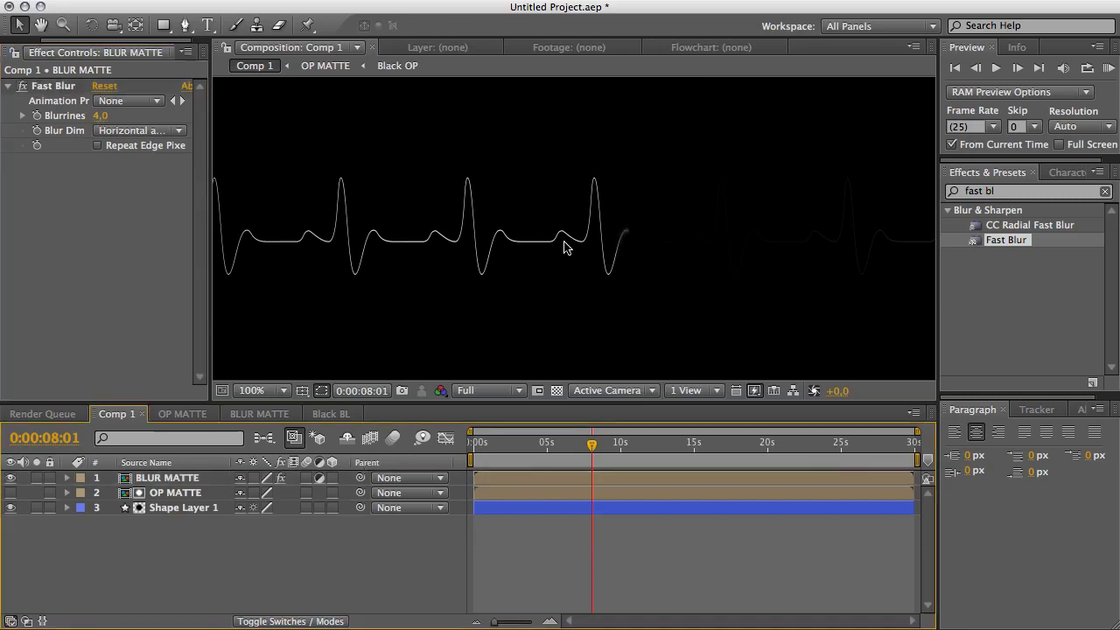
{"action": "scroll", "coordinate": [510, 268], "scroll_direction": "up", "scroll_amount": 2}
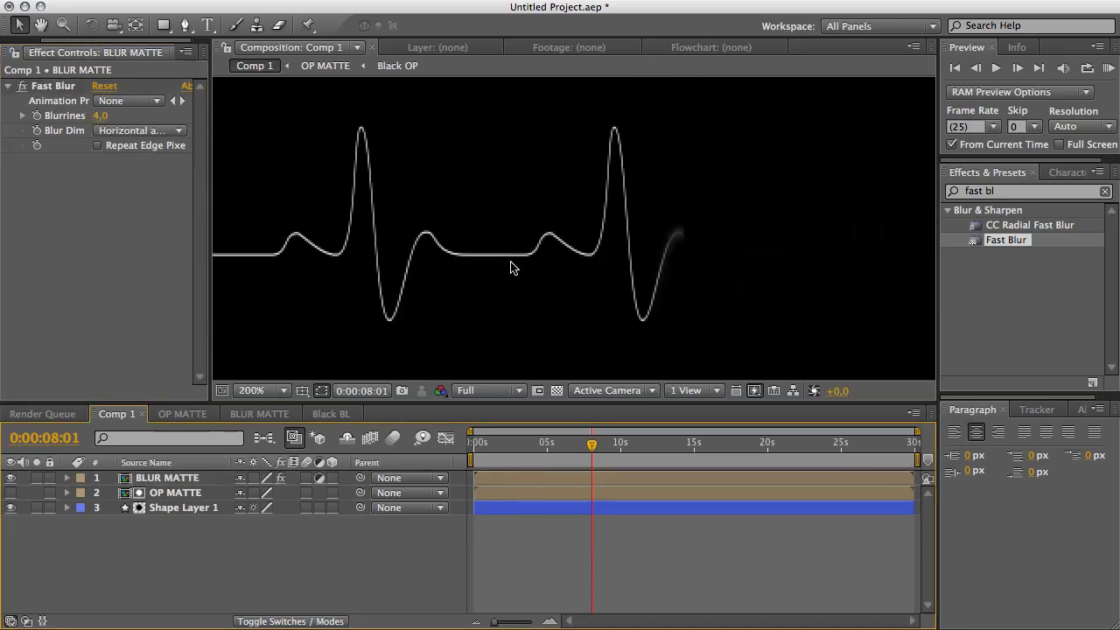
{"action": "scroll", "coordinate": [512, 268], "scroll_direction": "down", "scroll_amount": 4}
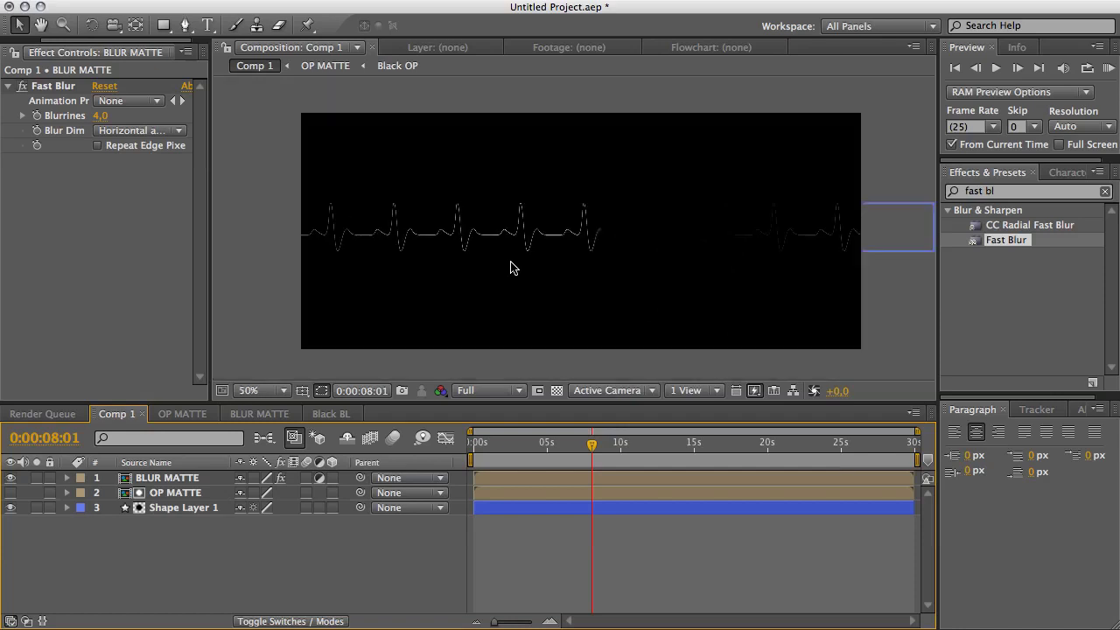
Step: Pre-compose all three layers of Comp 1 into a new composition named Line
{"action": "left_click", "coordinate": [186, 508]}
{"action": "key", "text": "super+a"}
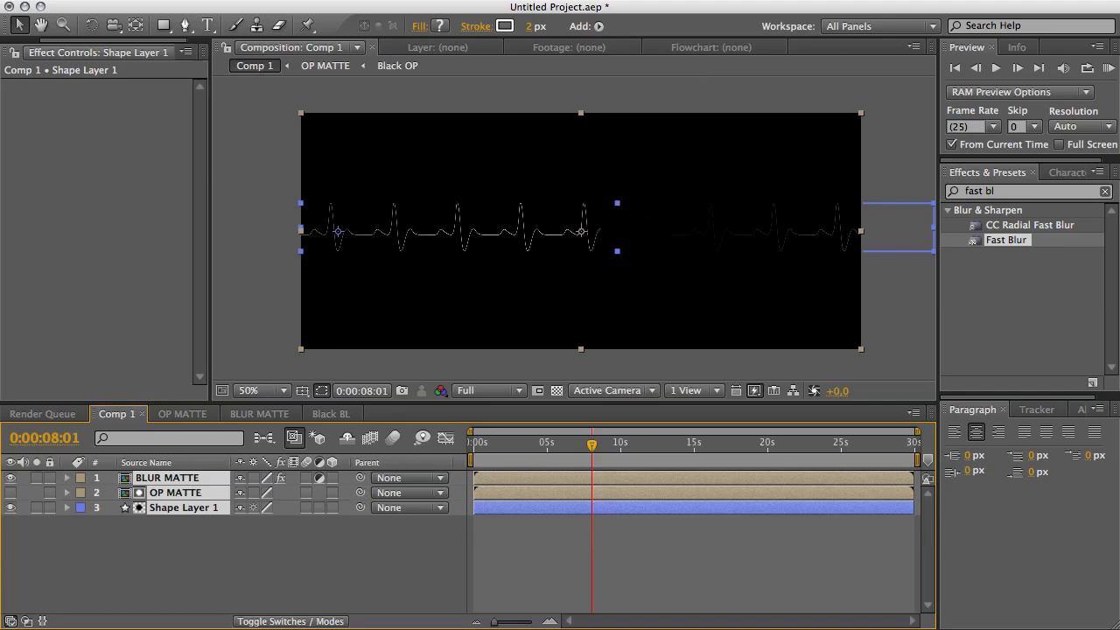
{"action": "right_click", "coordinate": [296, 503]}
{"action": "left_click", "coordinate": [411, 566]}
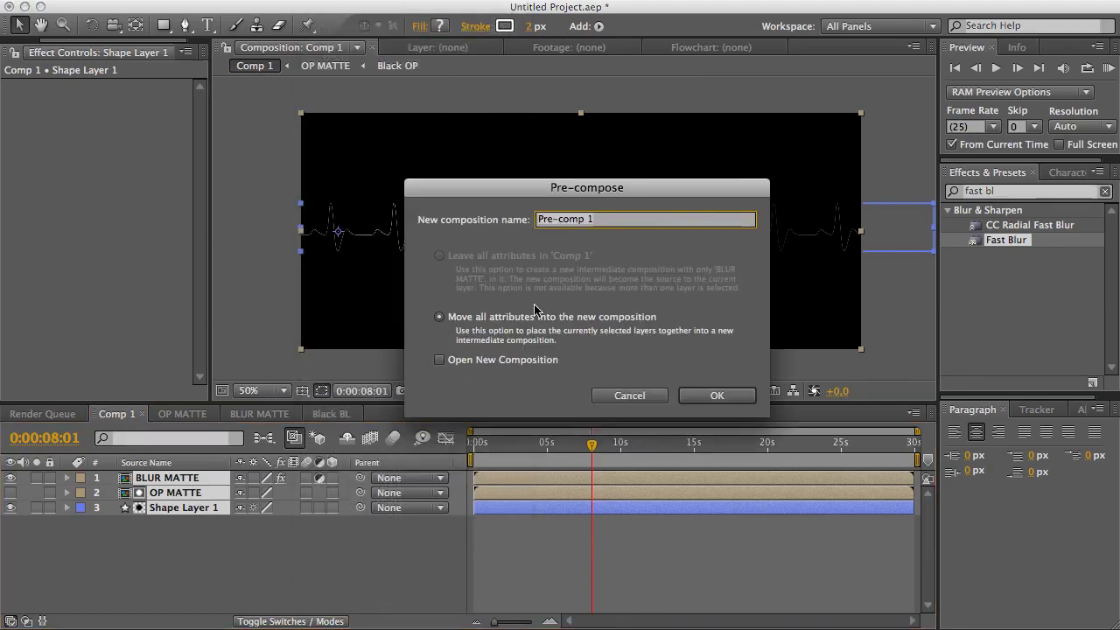
{"action": "type", "text": "Line"}
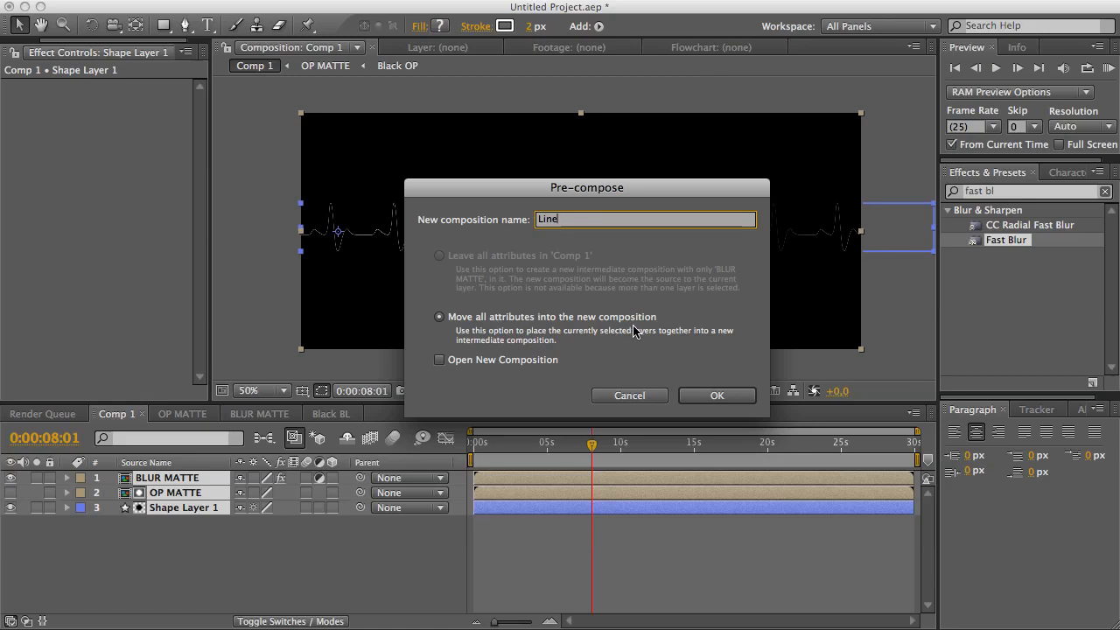
{"action": "left_click", "coordinate": [717, 395]}
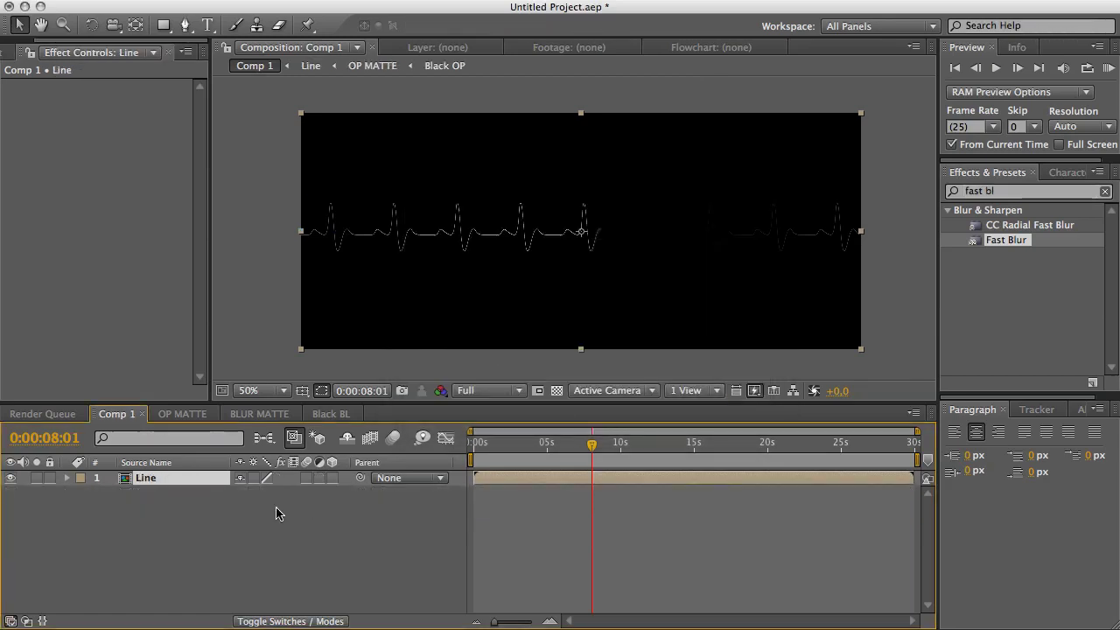
Step: Find the Glow effect in the Stylize group and apply it to the Line layer
{"action": "left_click", "coordinate": [235, 503]}
{"action": "left_click", "coordinate": [162, 477]}
{"action": "left_click", "coordinate": [1016, 192]}
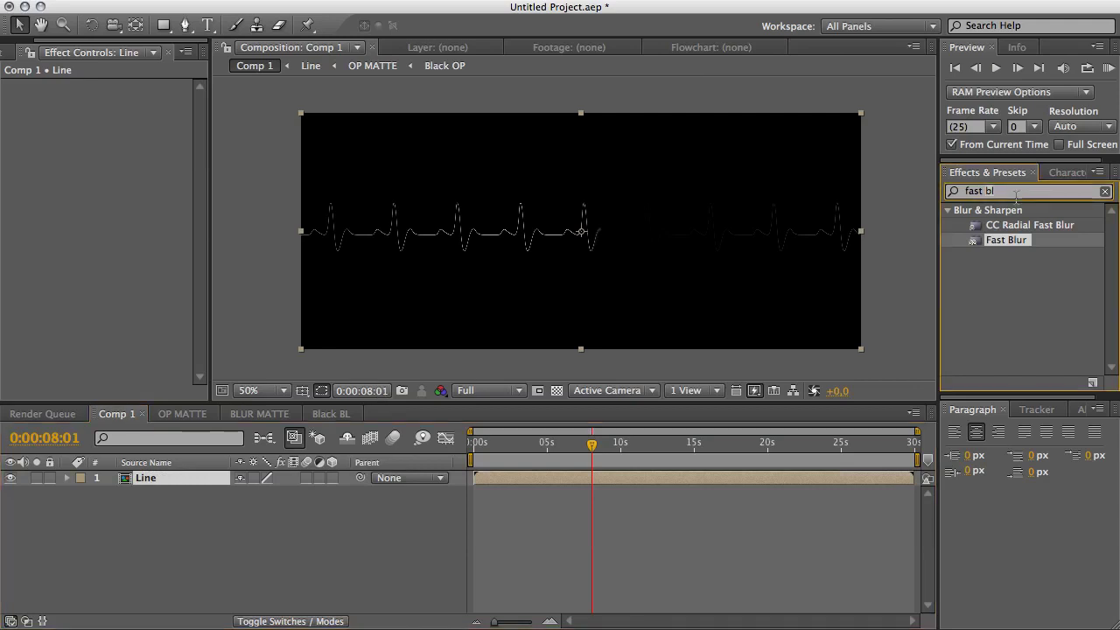
{"action": "key", "text": "BackSpace"}
{"action": "key", "text": "BackSpace"}
{"action": "key", "text": "BackSpace"}
{"action": "key", "text": "BackSpace"}
{"action": "key", "text": "BackSpace"}
{"action": "key", "text": "BackSpace"}
{"action": "key", "text": "BackSpace"}
{"action": "type", "text": "g"}
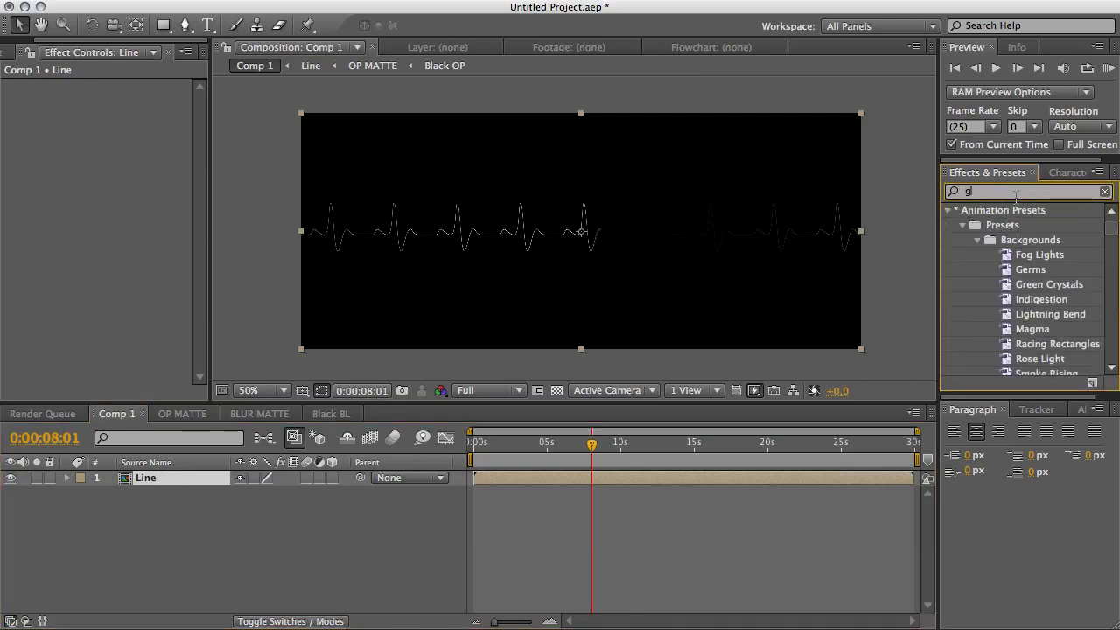
{"action": "type", "text": "low"}
{"action": "scroll", "coordinate": [1113, 284], "scroll_direction": "down", "scroll_amount": 5}
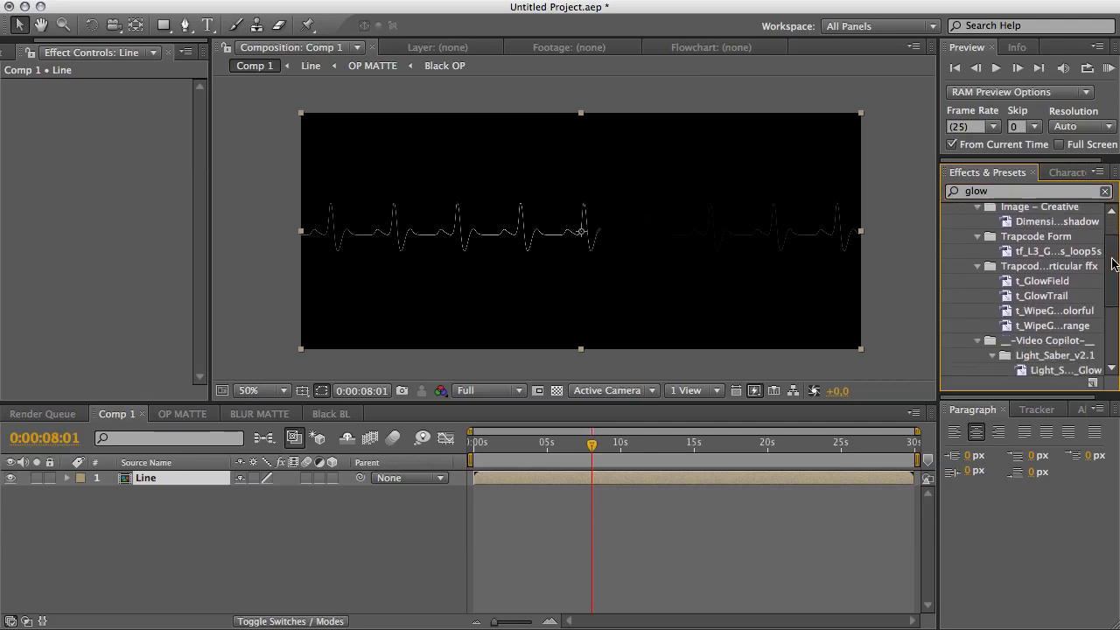
{"action": "scroll", "coordinate": [1113, 284], "scroll_direction": "down", "scroll_amount": 3}
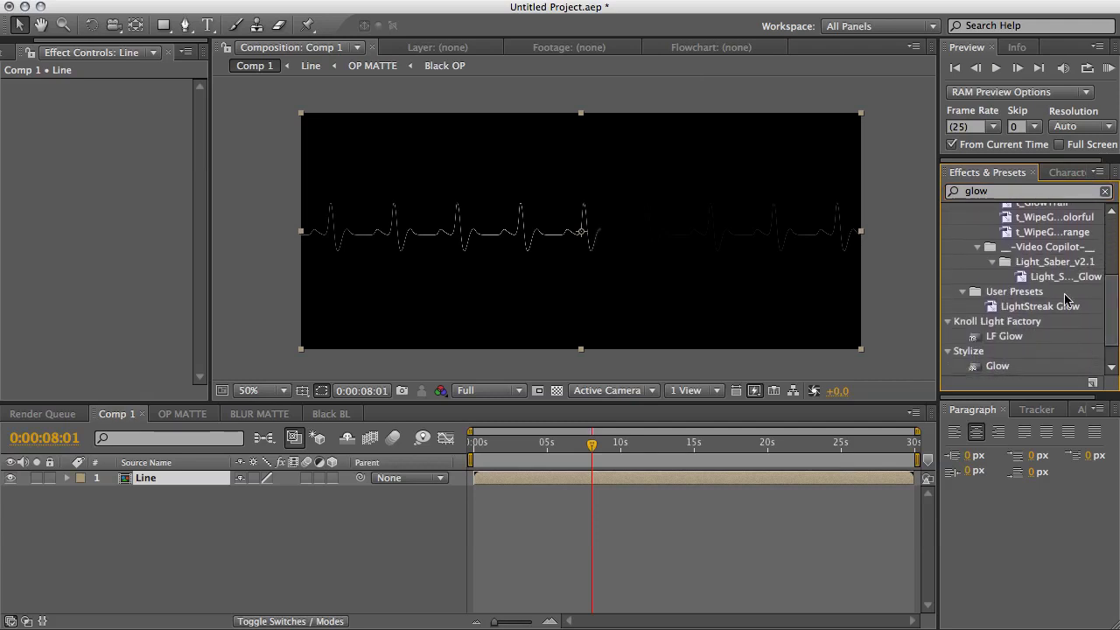
{"action": "left_click_drag", "start_coordinate": [1002, 367], "coordinate": [679, 298]}
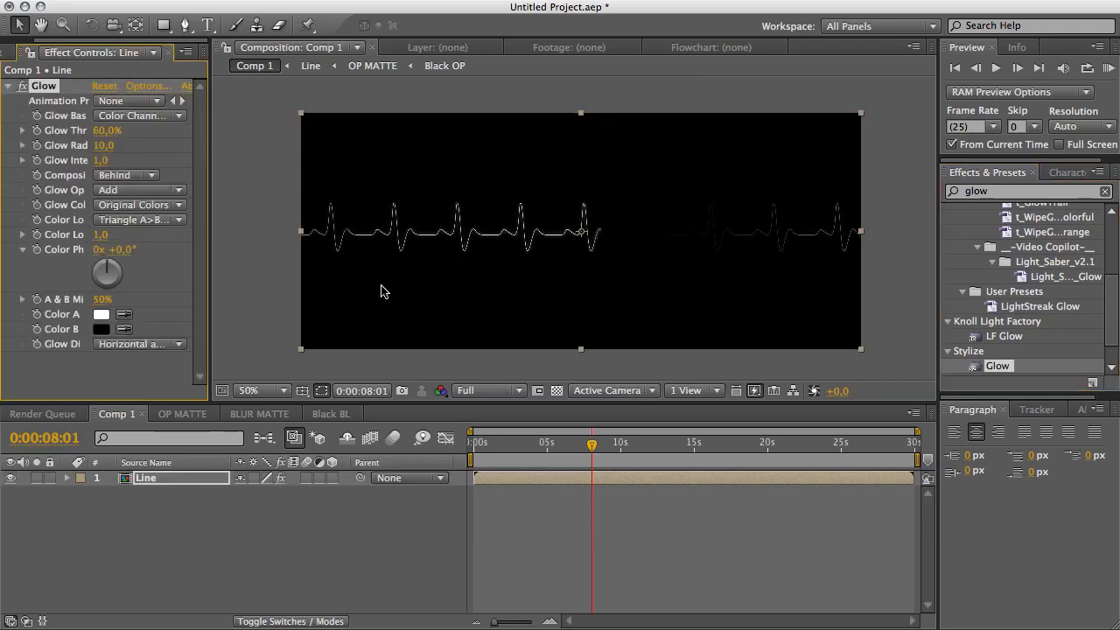
Step: Inspect the glow on the heartbeat line at 100% magnification and Full preview resolution
{"action": "scroll", "coordinate": [332, 263], "scroll_direction": "down", "scroll_amount": 1}
{"action": "scroll", "coordinate": [332, 263], "scroll_direction": "up", "scroll_amount": 2}
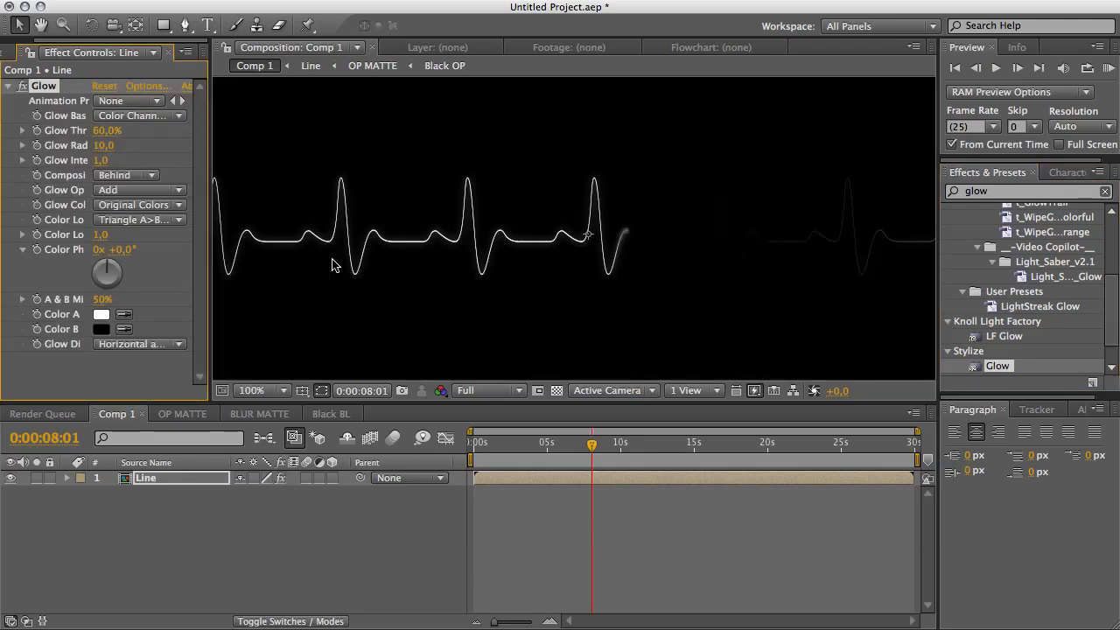
{"action": "left_click", "coordinate": [488, 390]}
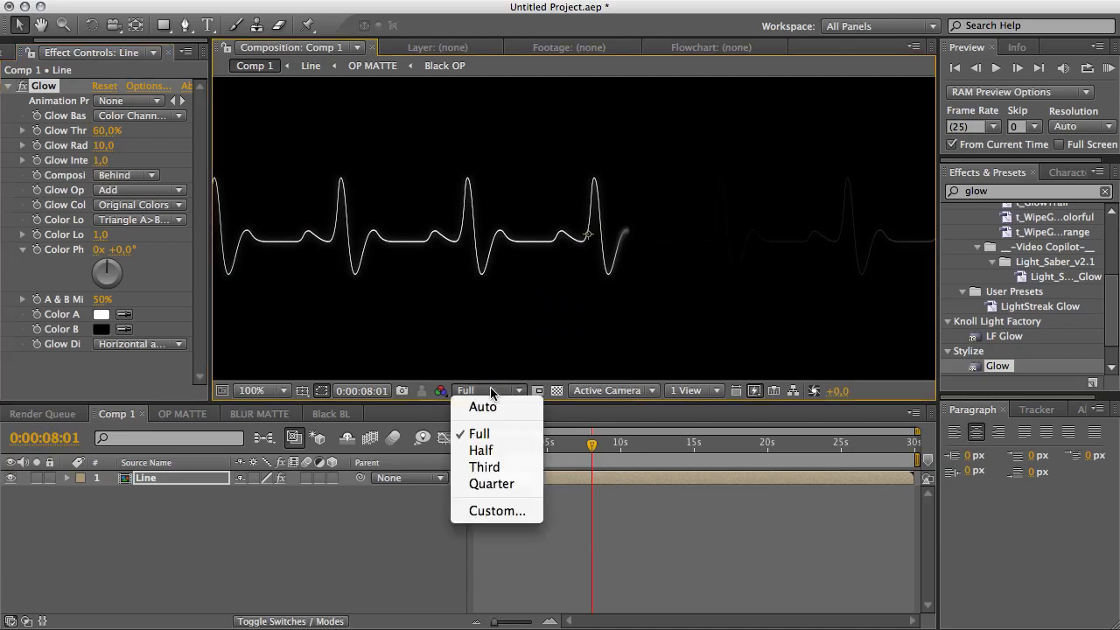
{"action": "left_click", "coordinate": [490, 435]}
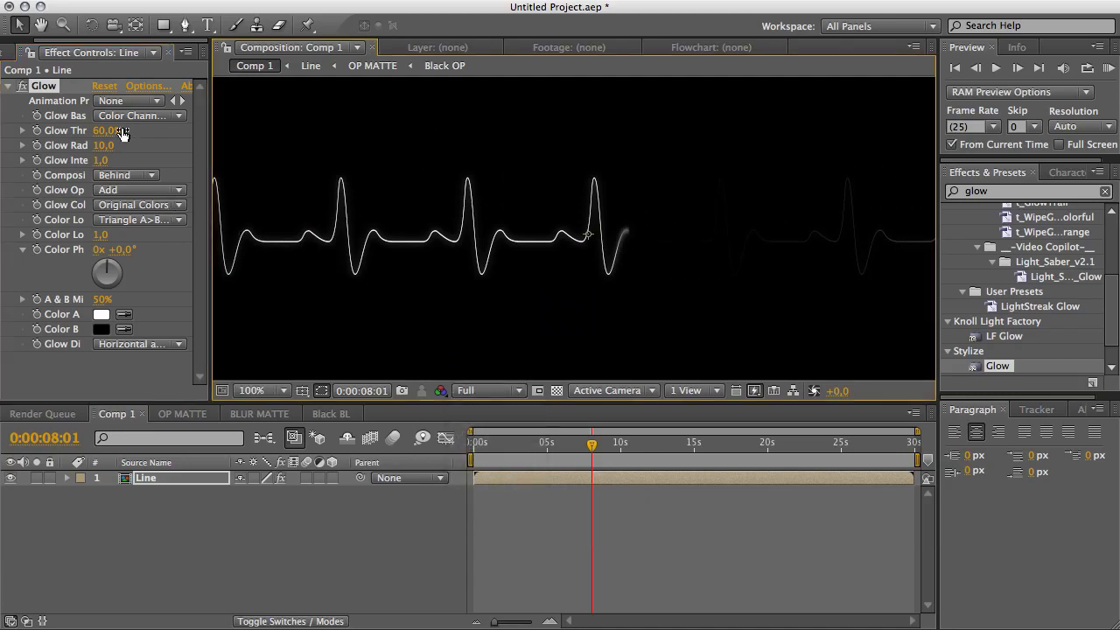
Step: Switch the glow on the Line layer to A & B Colors and set Color A to light blue 97E3FF
{"action": "left_click", "coordinate": [129, 206]}
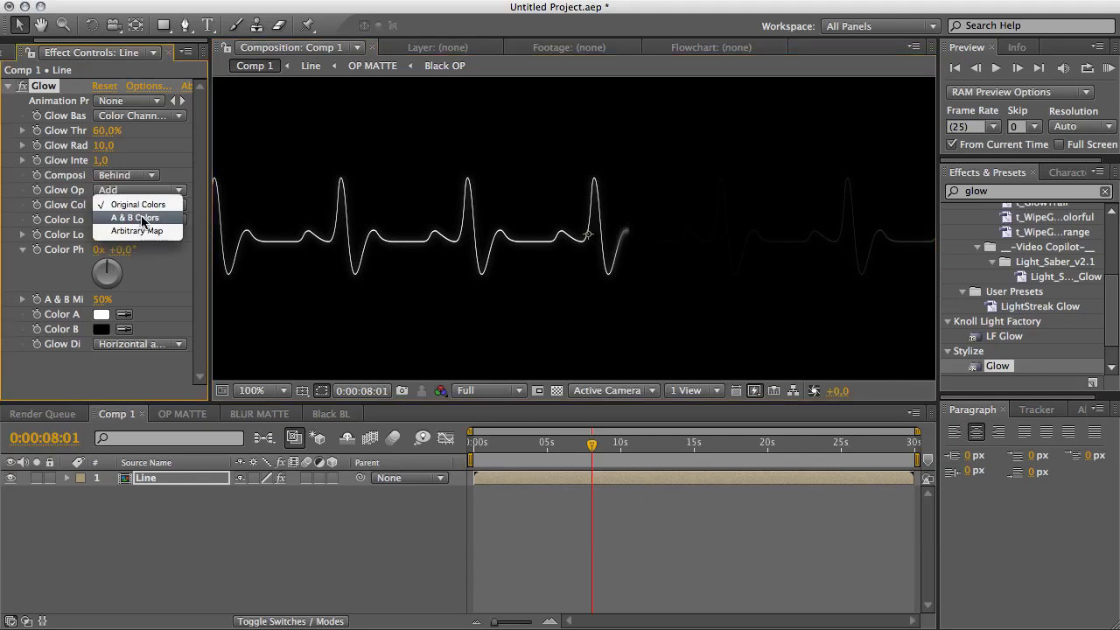
{"action": "left_click", "coordinate": [142, 220]}
{"action": "left_click", "coordinate": [101, 315]}
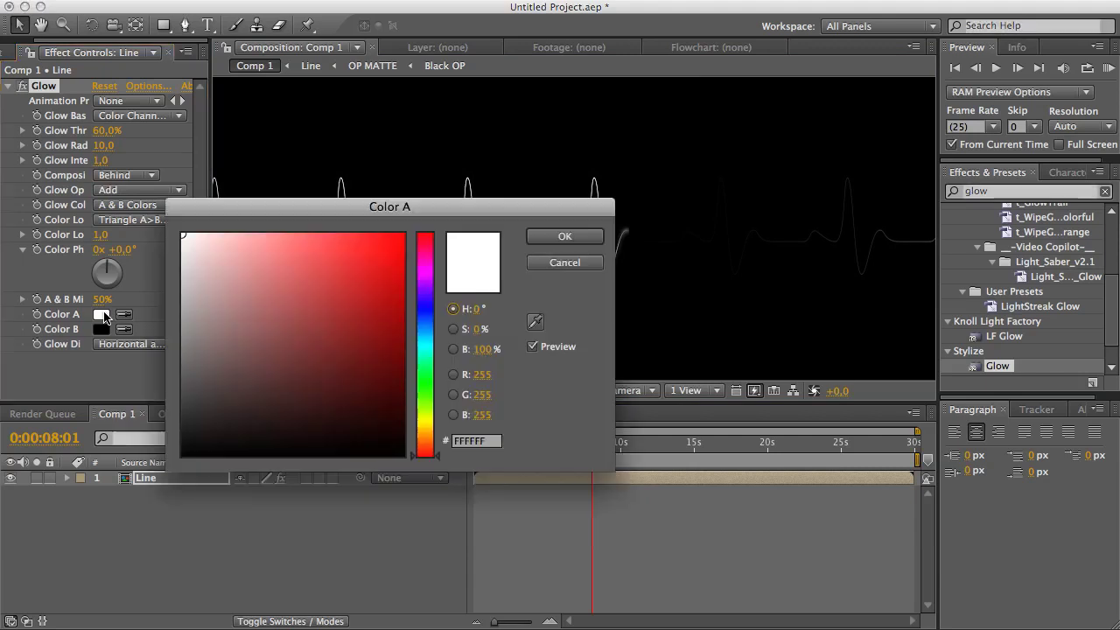
{"action": "left_click", "coordinate": [424, 332]}
{"action": "left_click_drag", "start_coordinate": [376, 262], "coordinate": [279, 234]}
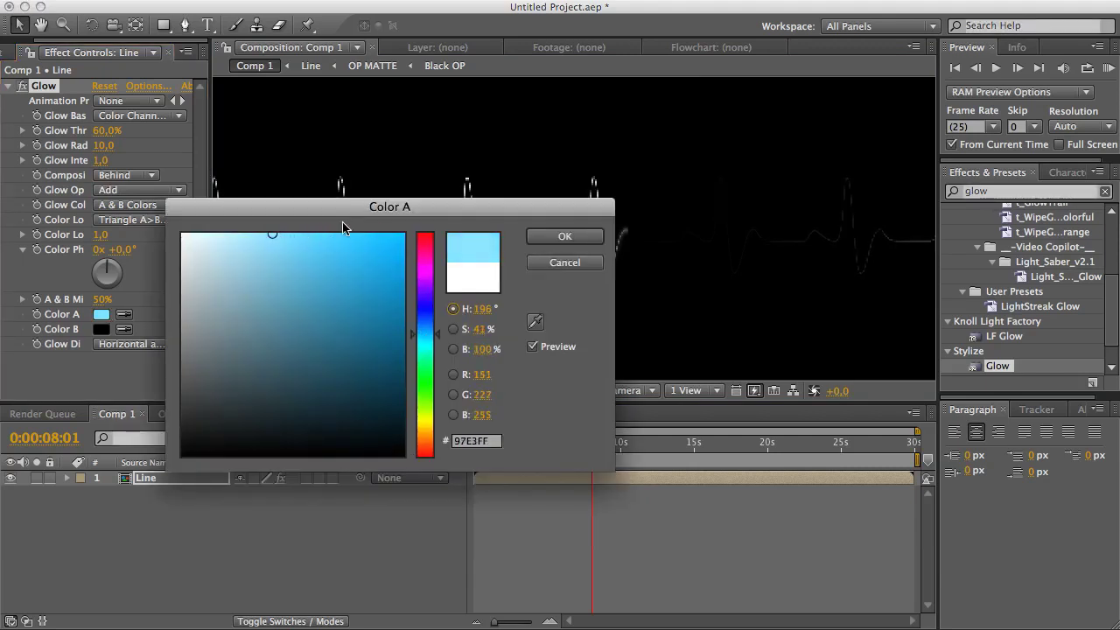
{"action": "left_click", "coordinate": [565, 236]}
Step: Set Color B of the glow on the Line layer to a medium blue
{"action": "left_click", "coordinate": [105, 329]}
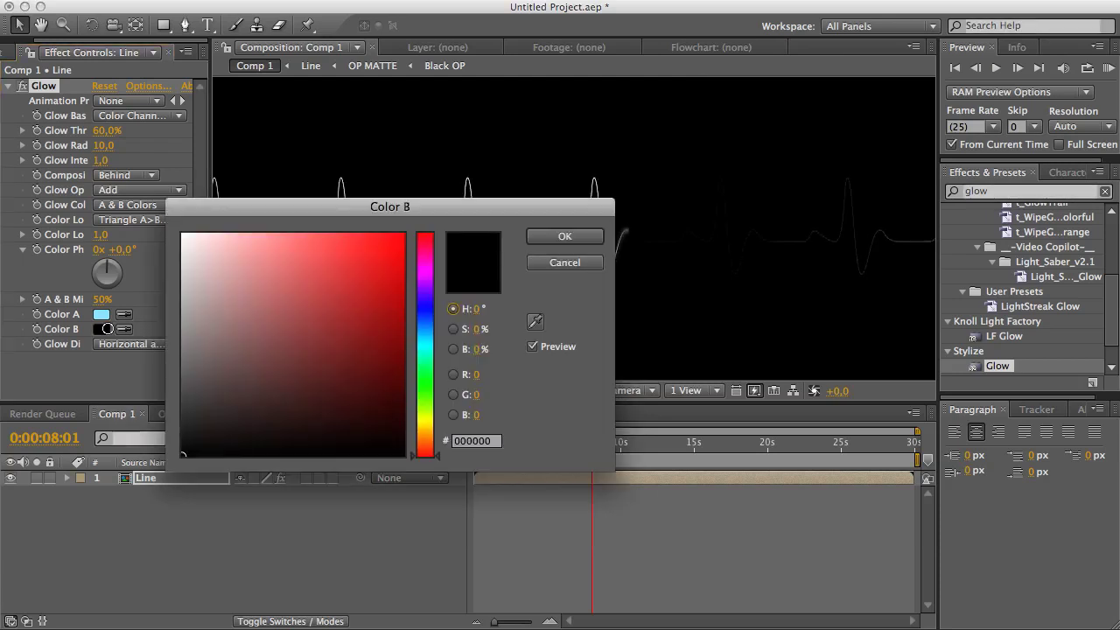
{"action": "left_click_drag", "start_coordinate": [424, 332], "coordinate": [423, 317]}
{"action": "left_click", "coordinate": [299, 252]}
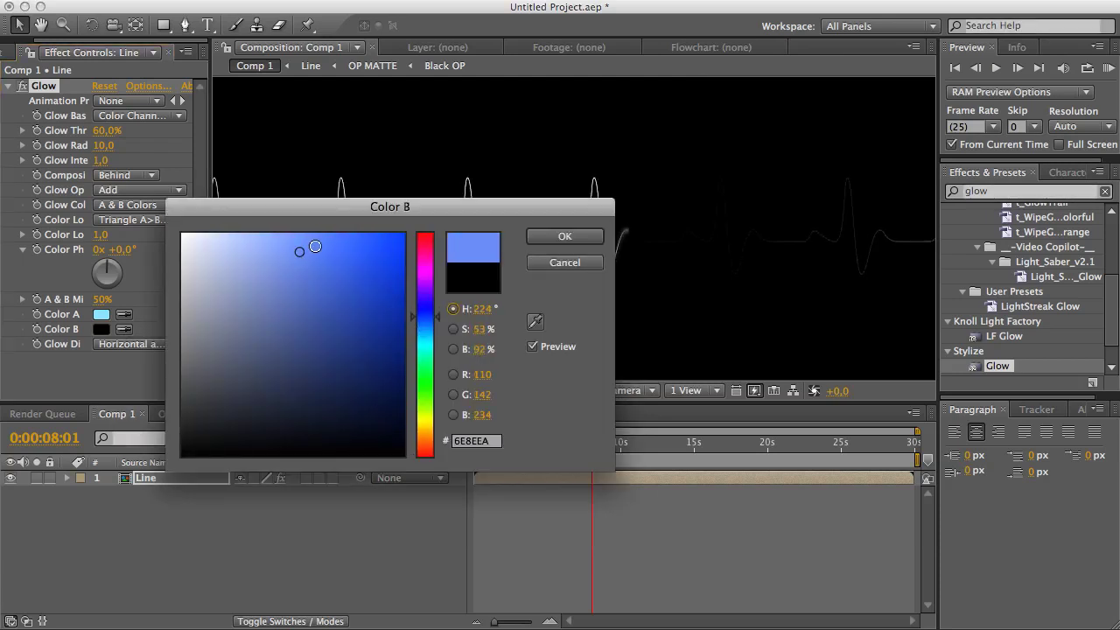
{"action": "mouse_move", "coordinate": [315, 247]}
{"action": "left_mouse_down"}
{"action": "mouse_move", "coordinate": [332, 245]}
{"action": "mouse_move", "coordinate": [322, 242]}
{"action": "left_mouse_up"}
{"action": "left_click", "coordinate": [573, 245]}
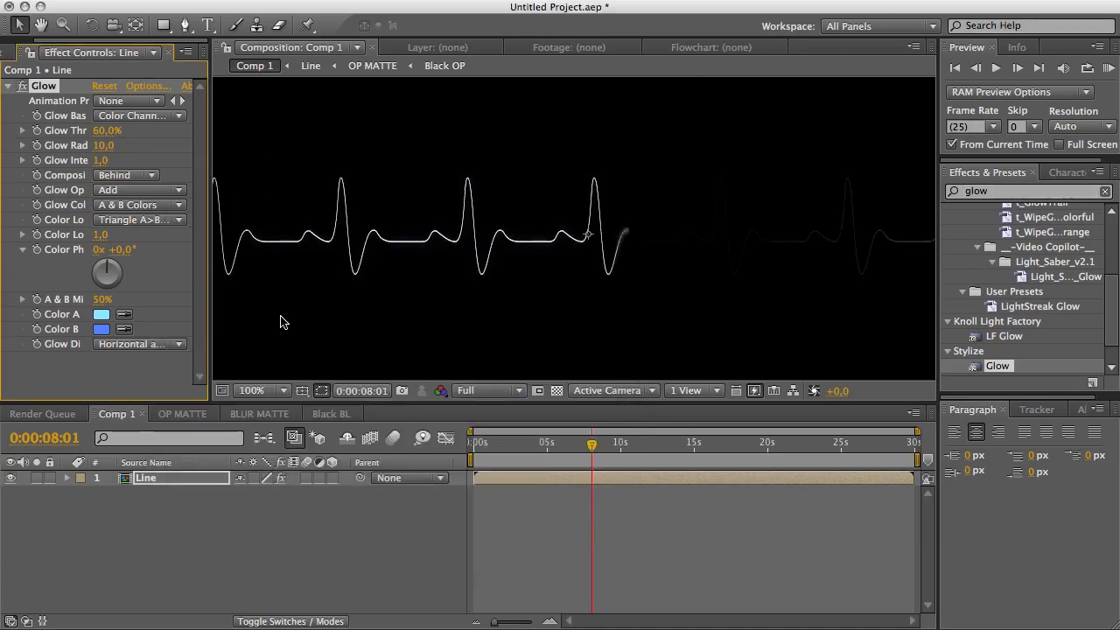
Step: Set the Glow Intensity to 1.7 and the Glow Threshold to 5.9% on the Line layer
{"action": "left_click_drag", "start_coordinate": [101, 166], "coordinate": [125, 163]}
{"action": "left_click_drag", "start_coordinate": [100, 131], "coordinate": [4, 145]}
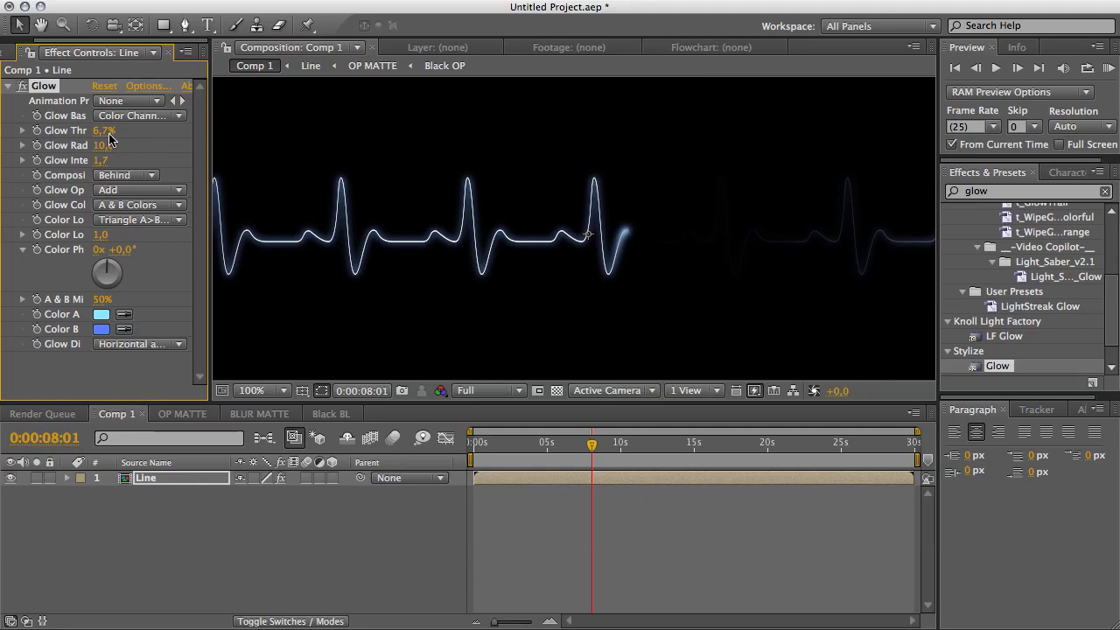
{"action": "left_click_drag", "start_coordinate": [103, 131], "coordinate": [32, 140]}
Step: Examine the blue glow along the bright and faded parts of the heartbeat line at 50% and 100% magnification
{"action": "key", "text": "comma"}
{"action": "key", "text": "comma"}
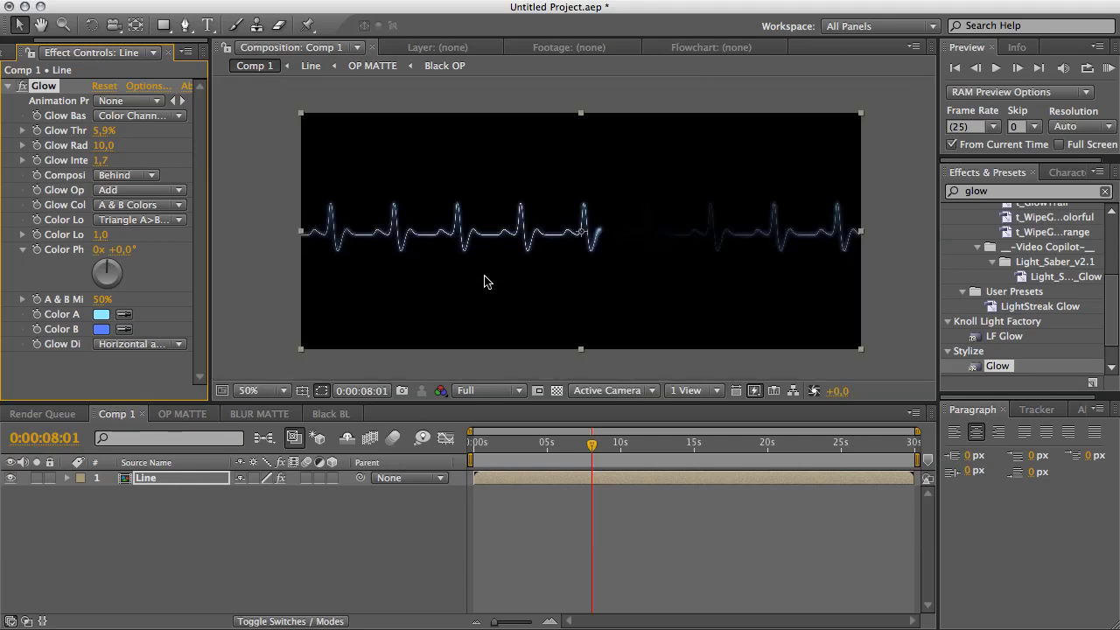
{"action": "key", "text": "period"}
{"action": "key", "text": "period"}
{"action": "key", "text": "period"}
{"action": "key", "text": "comma"}
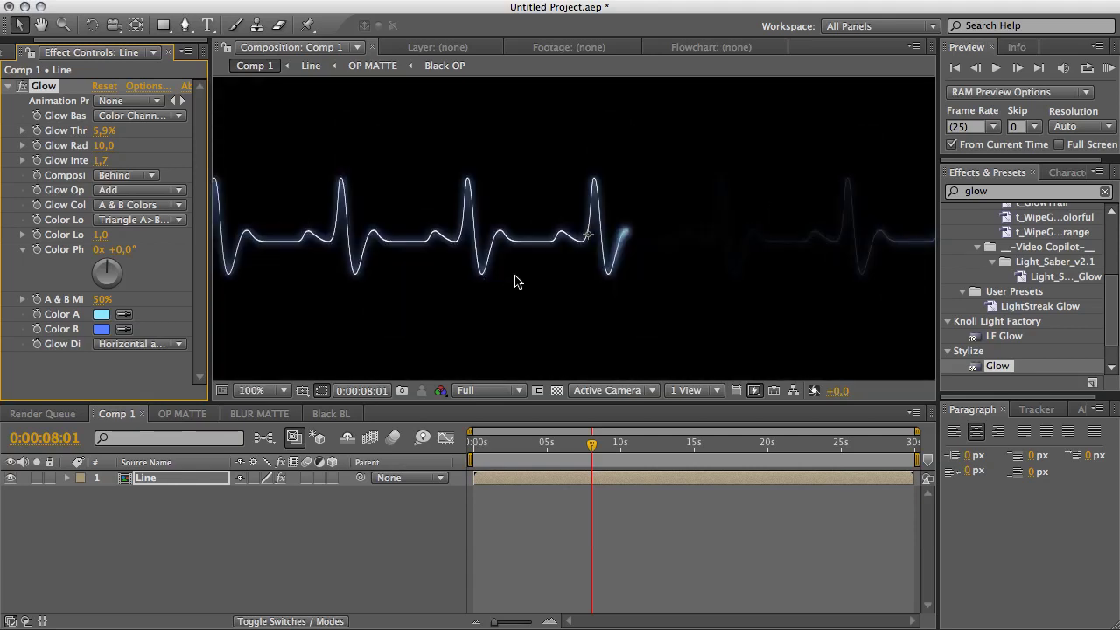
{"action": "key", "text": "h"}
{"action": "left_click_drag", "start_coordinate": [690, 280], "coordinate": [514, 301]}
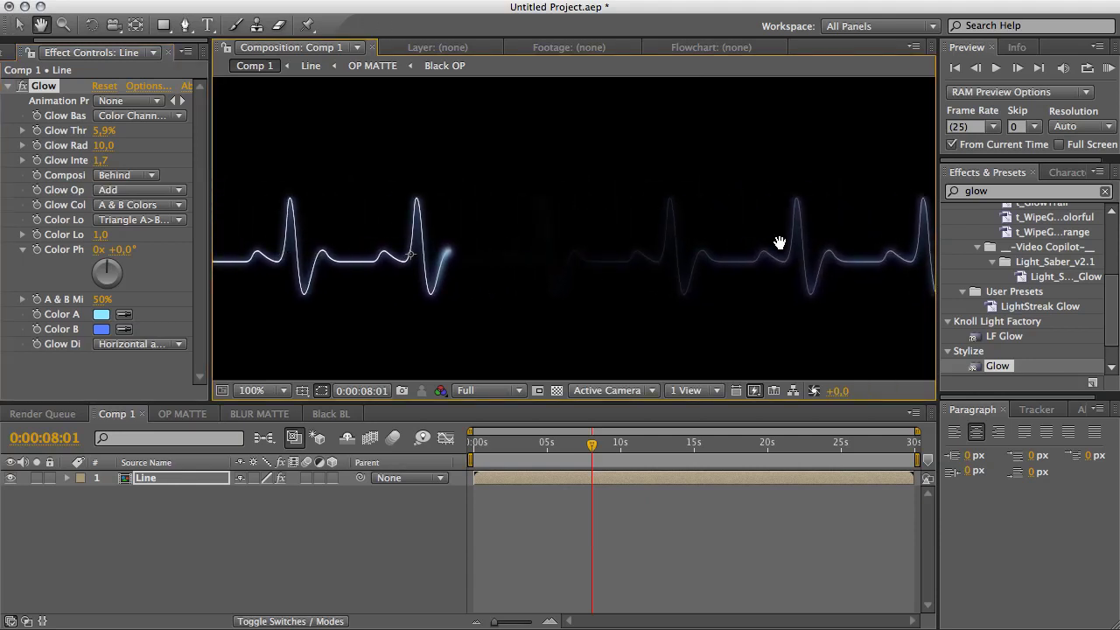
{"action": "left_click_drag", "start_coordinate": [405, 270], "coordinate": [694, 257]}
{"action": "key", "text": "v"}
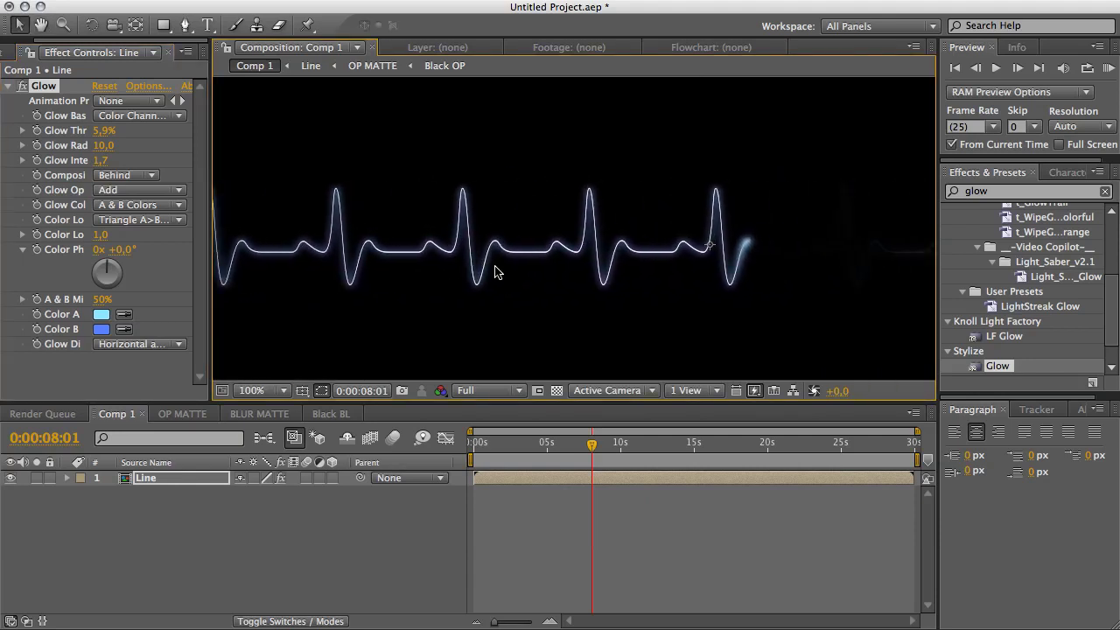
{"action": "key", "text": "period"}
{"action": "key", "text": "period"}
{"action": "key", "text": "comma"}
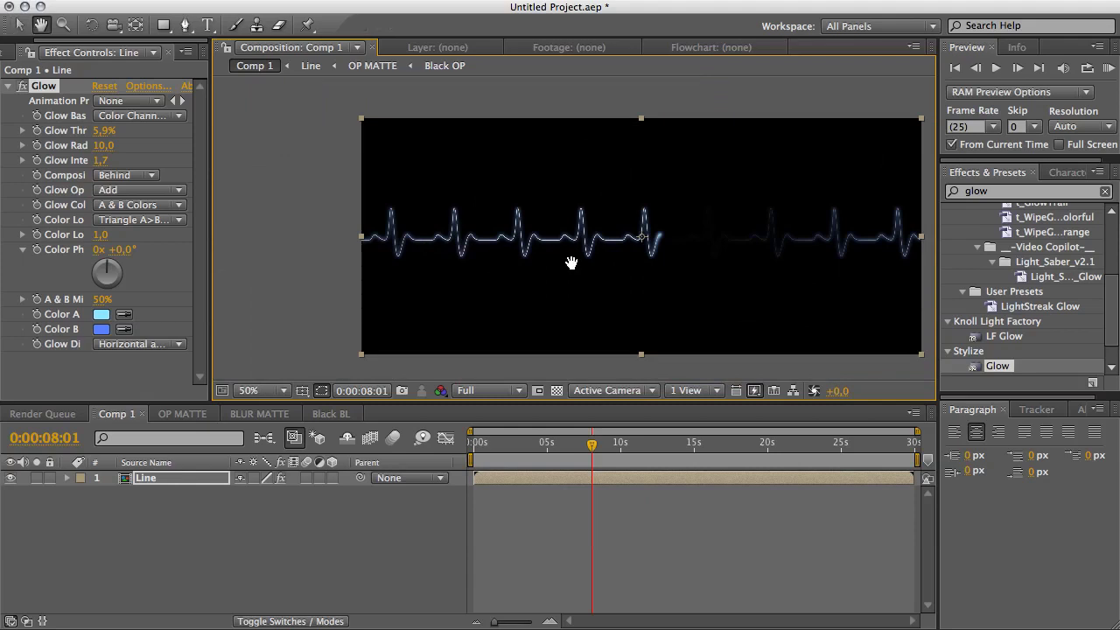
{"action": "left_click_drag", "start_coordinate": [570, 257], "coordinate": [446, 251]}
Step: Set the preview resolution to Half and scrub the heartbeat animation to 0:00:07:02
{"action": "left_click", "coordinate": [491, 391]}
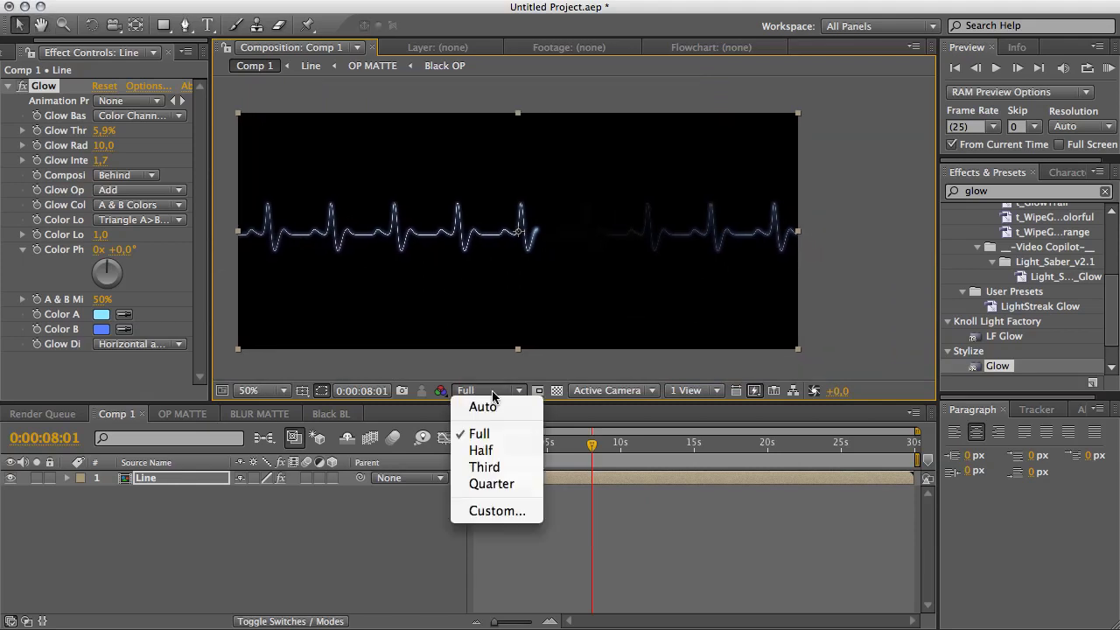
{"action": "left_click", "coordinate": [481, 449]}
{"action": "left_click", "coordinate": [497, 445]}
{"action": "left_click_drag", "start_coordinate": [497, 446], "coordinate": [551, 451]}
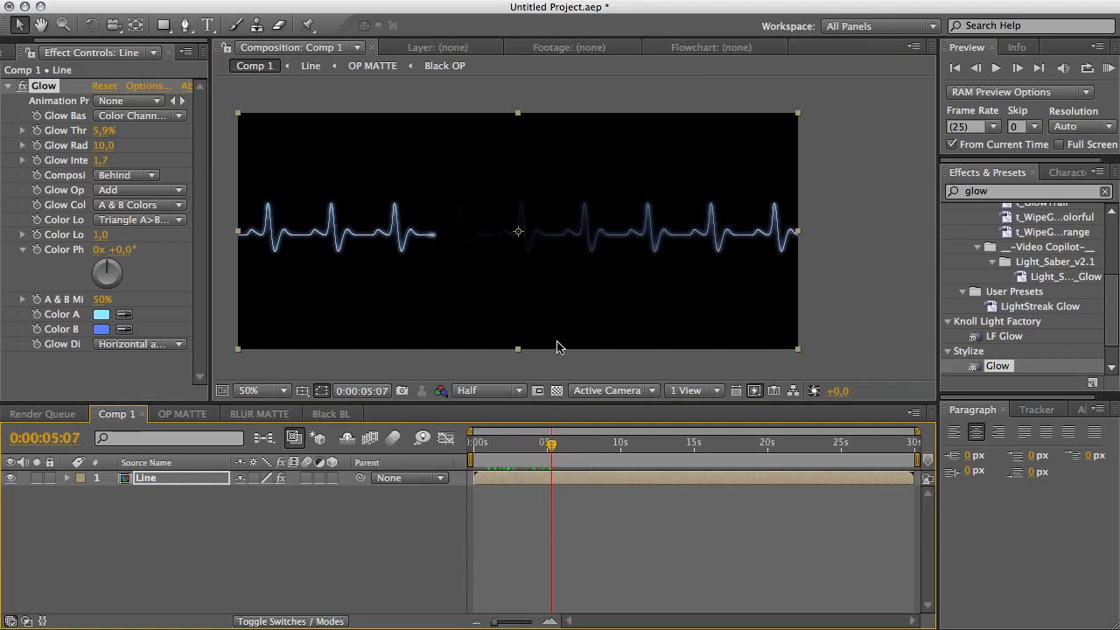
{"action": "left_click_drag", "start_coordinate": [552, 449], "coordinate": [578, 449]}
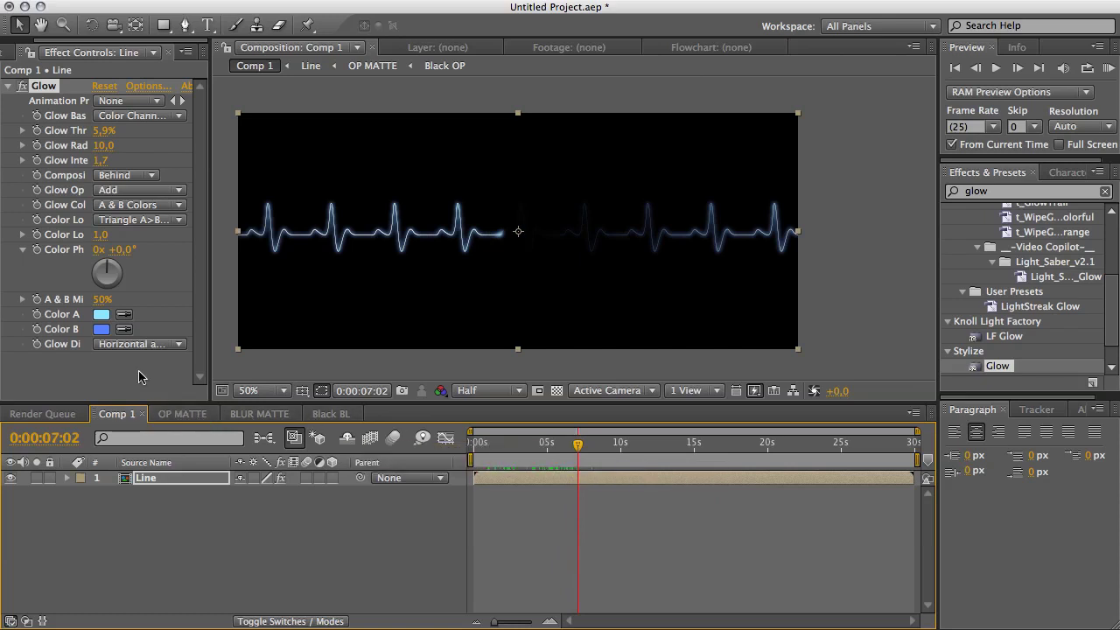
Step: Set the Fast Blur blurriness on BLUR MATTE inside Line to 3 and check the tip in Comp 1 up to 0:00:10:01
{"action": "double_click", "coordinate": [169, 484]}
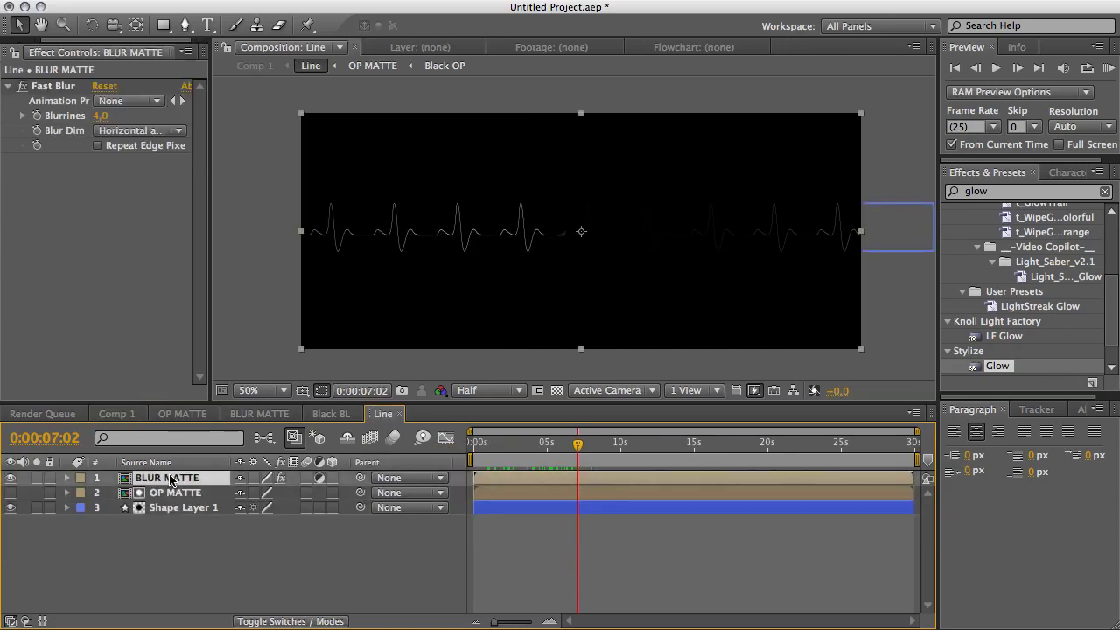
{"action": "left_click", "coordinate": [102, 121]}
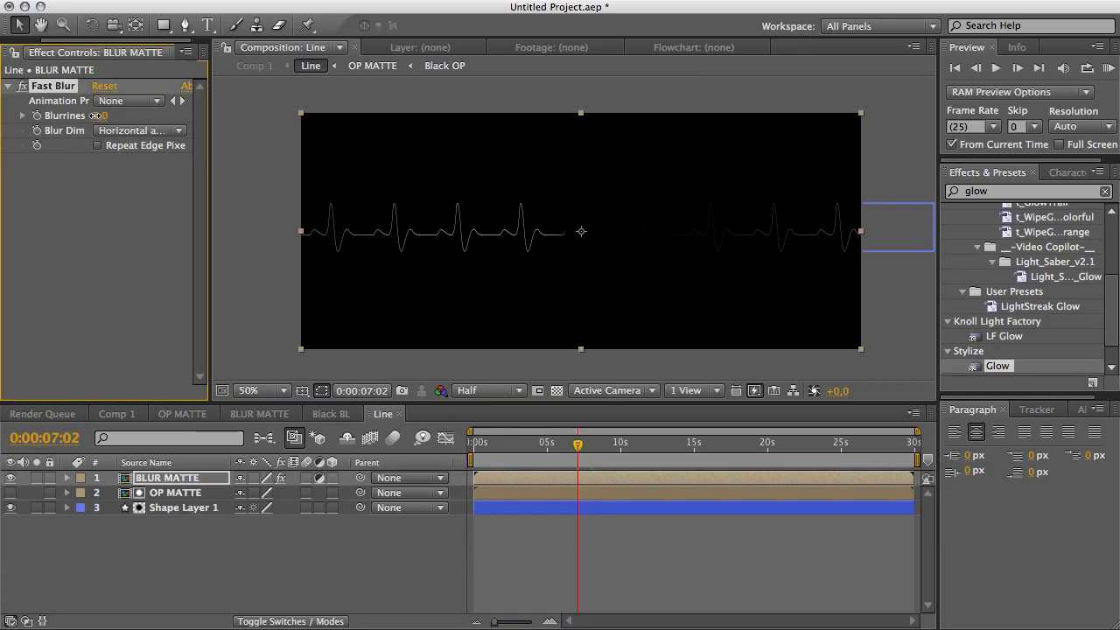
{"action": "left_click", "coordinate": [117, 414]}
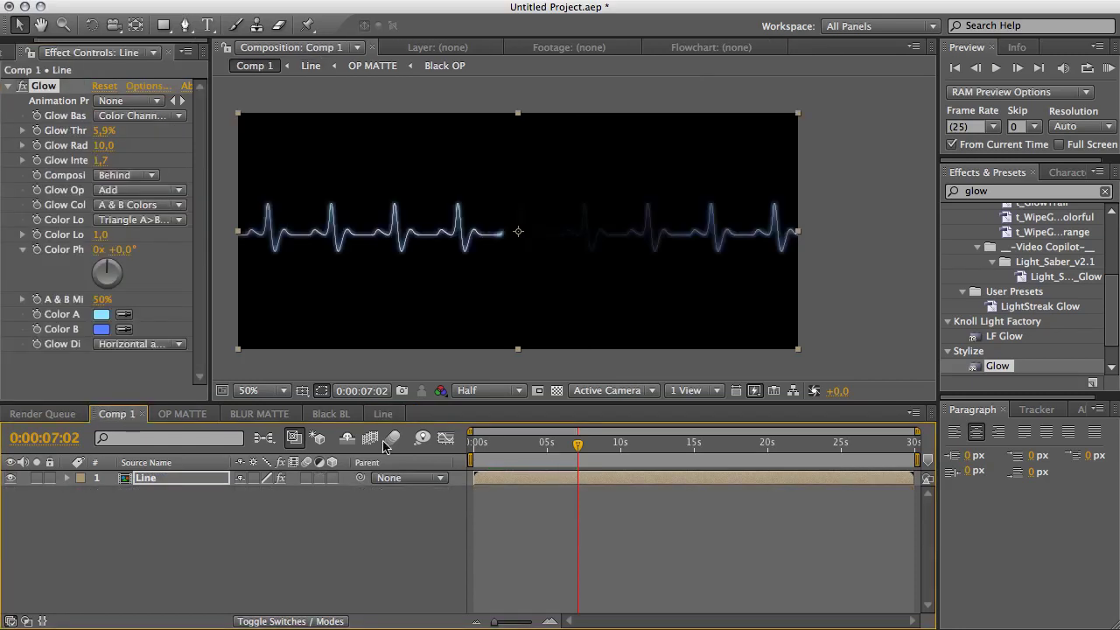
{"action": "left_click_drag", "start_coordinate": [578, 444], "coordinate": [621, 450]}
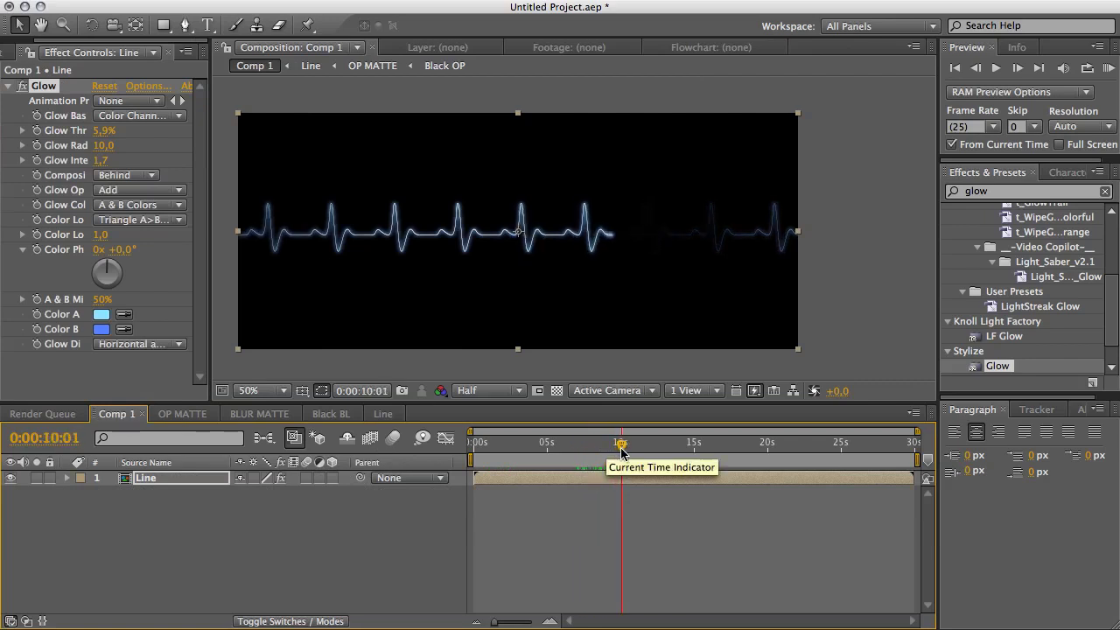
{"action": "left_click", "coordinate": [385, 518]}
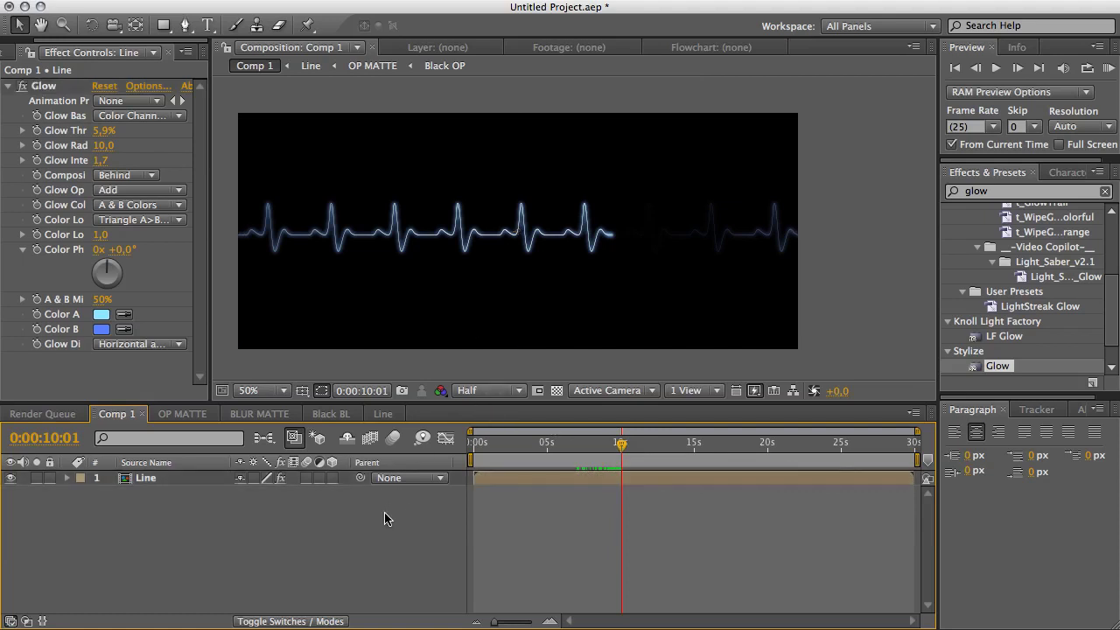
Step: Set the Glow Radius on the Line layer to 7
{"action": "left_click", "coordinate": [94, 145]}
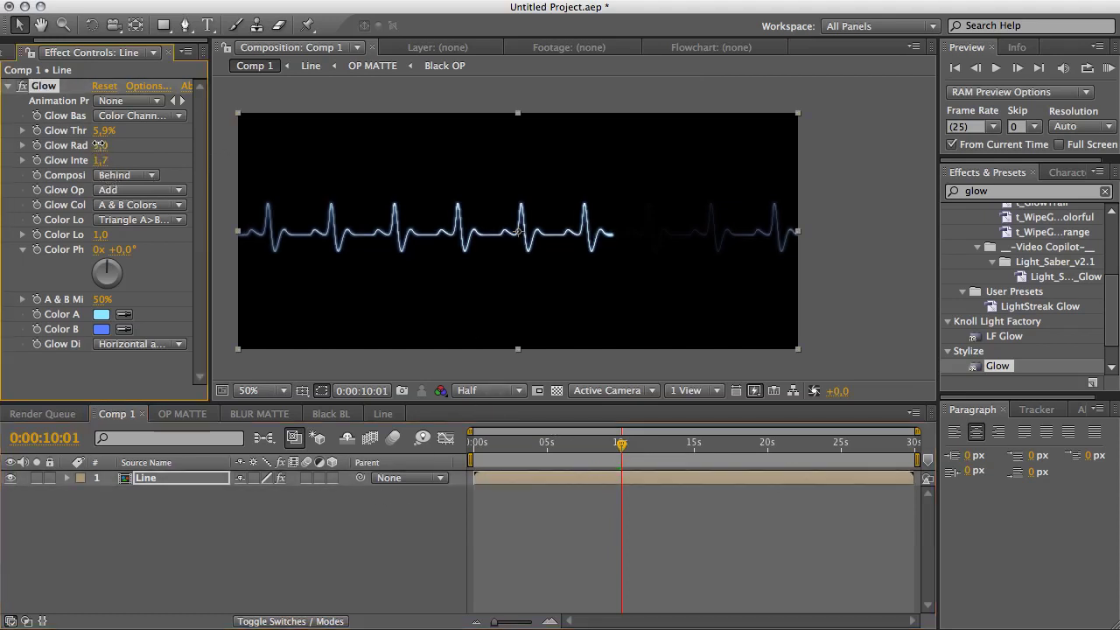
{"action": "left_click_drag", "start_coordinate": [96, 145], "coordinate": [98, 144]}
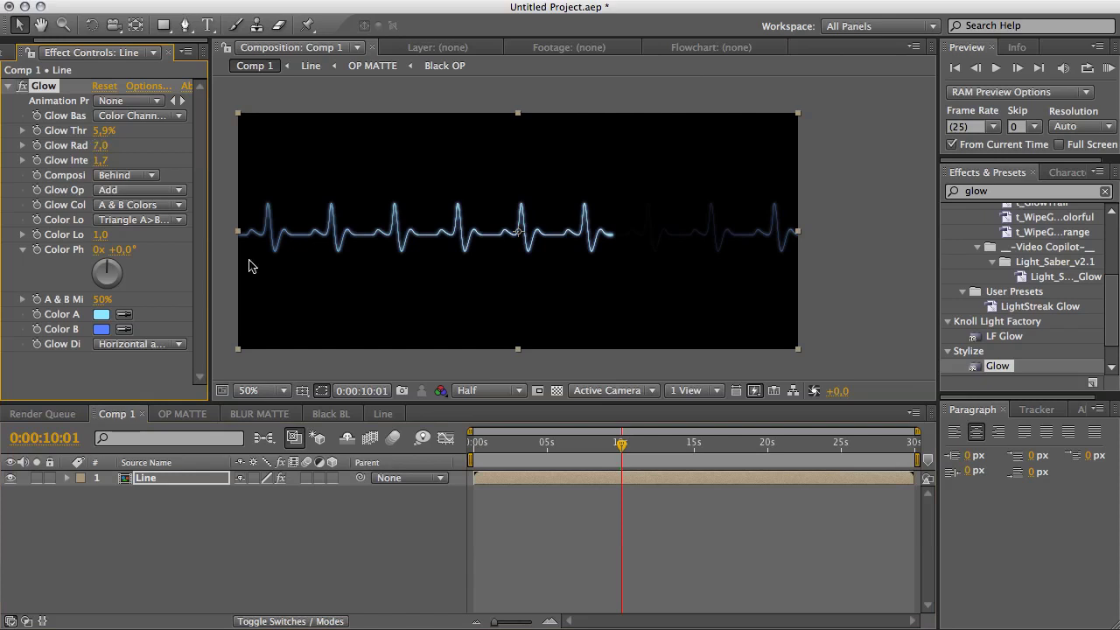
{"action": "left_click", "coordinate": [401, 533]}
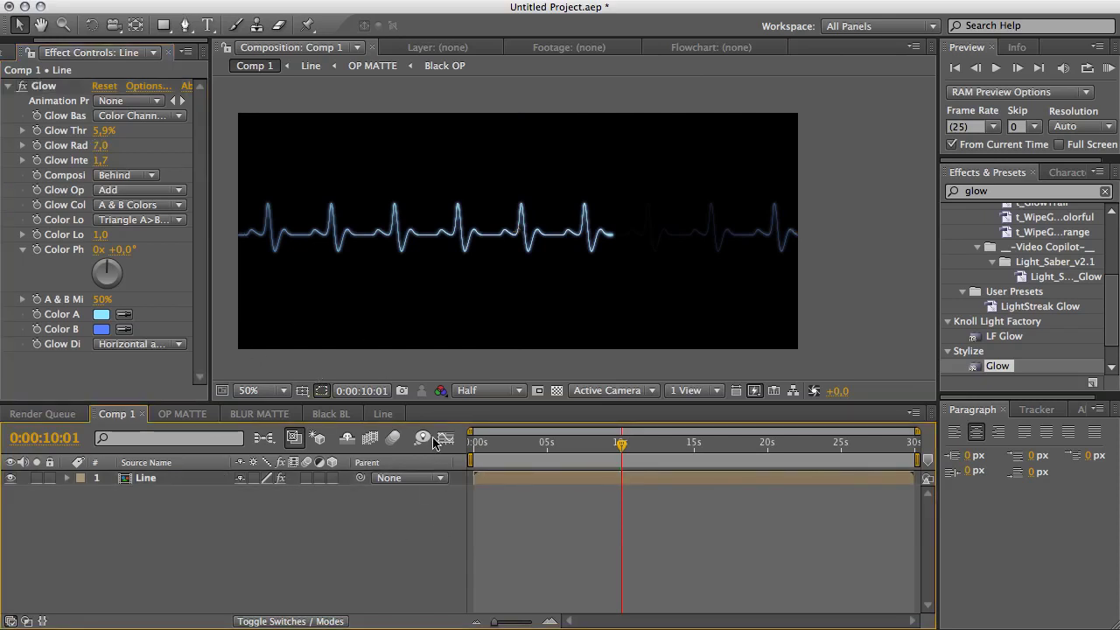
{"action": "left_click", "coordinate": [483, 390]}
{"action": "left_click", "coordinate": [321, 522]}
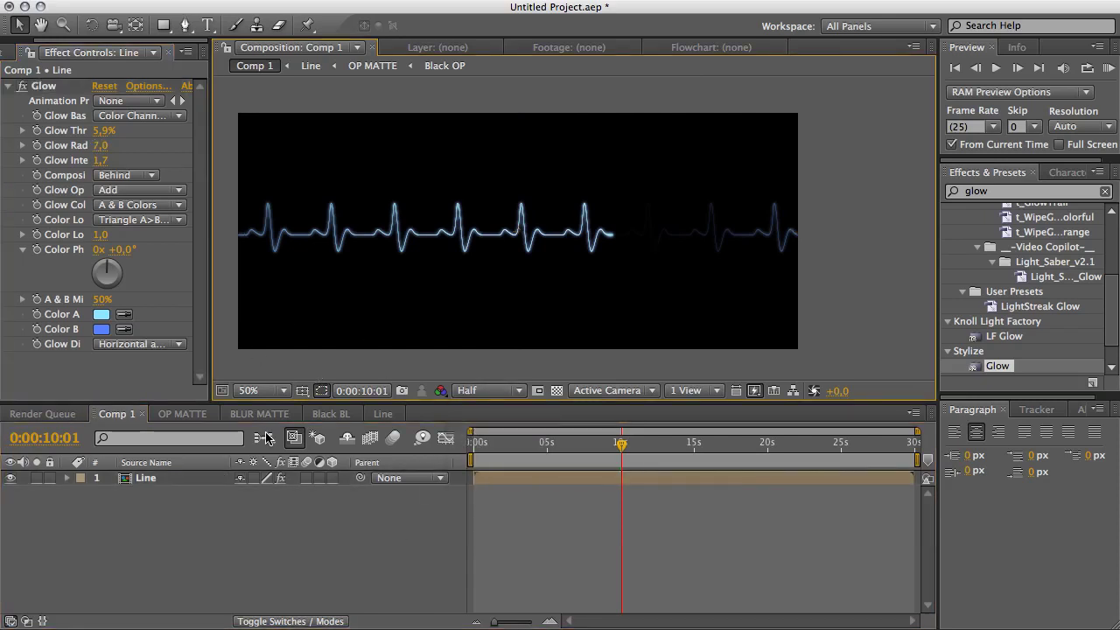
Step: Duplicate the OP MATTE and Shape Layer 1 layers together inside the Line composition
{"action": "left_click", "coordinate": [383, 413]}
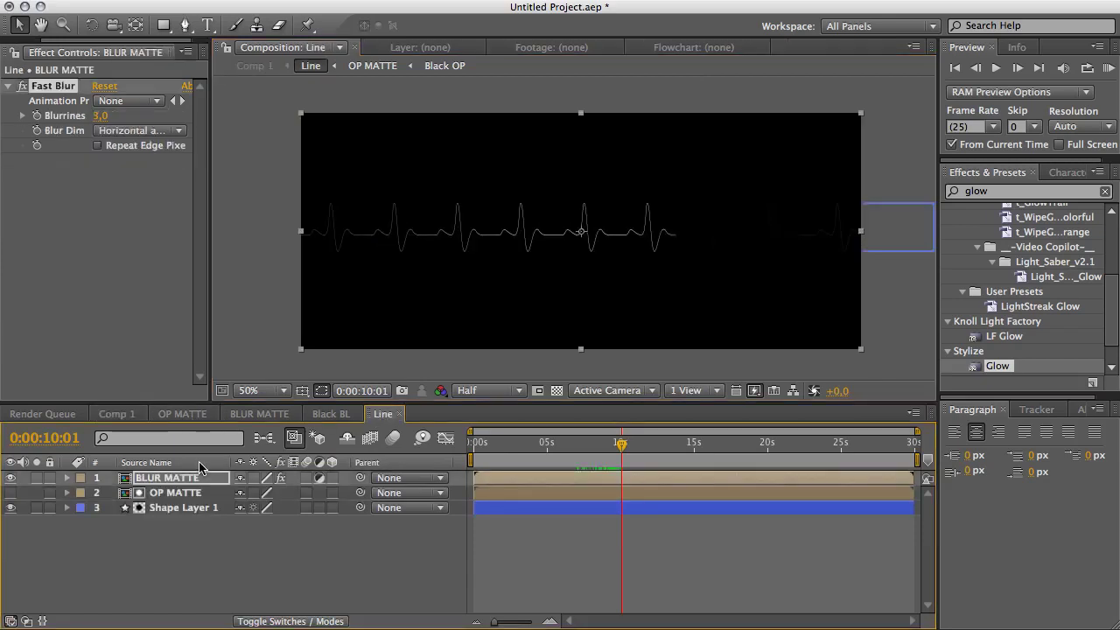
{"action": "left_click", "coordinate": [174, 526]}
{"action": "left_click", "coordinate": [175, 512]}
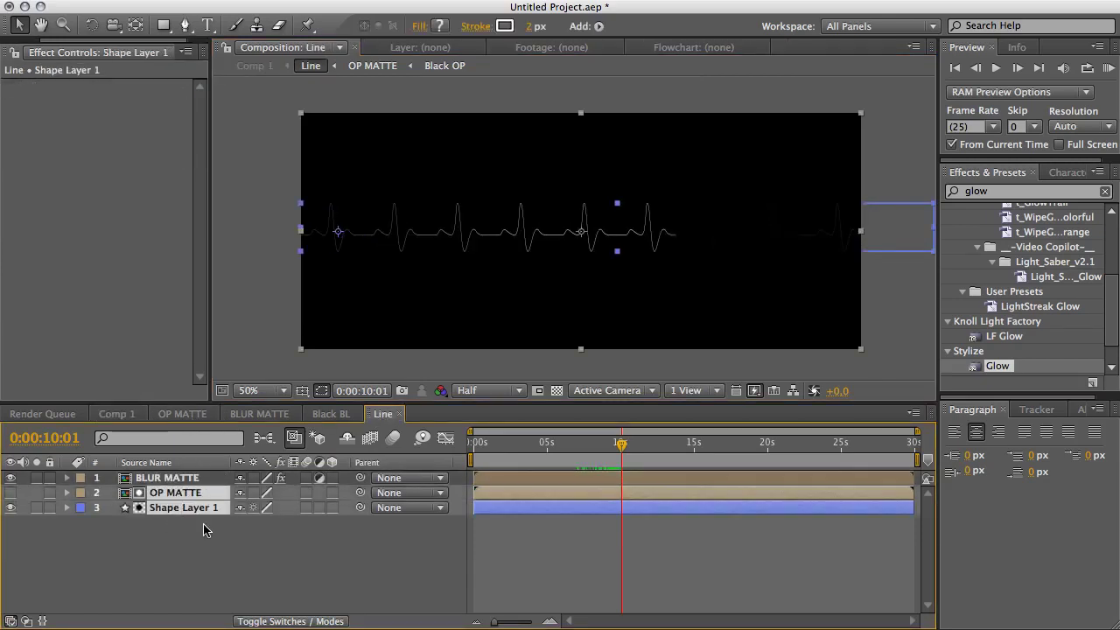
{"action": "key", "text": "super+d"}
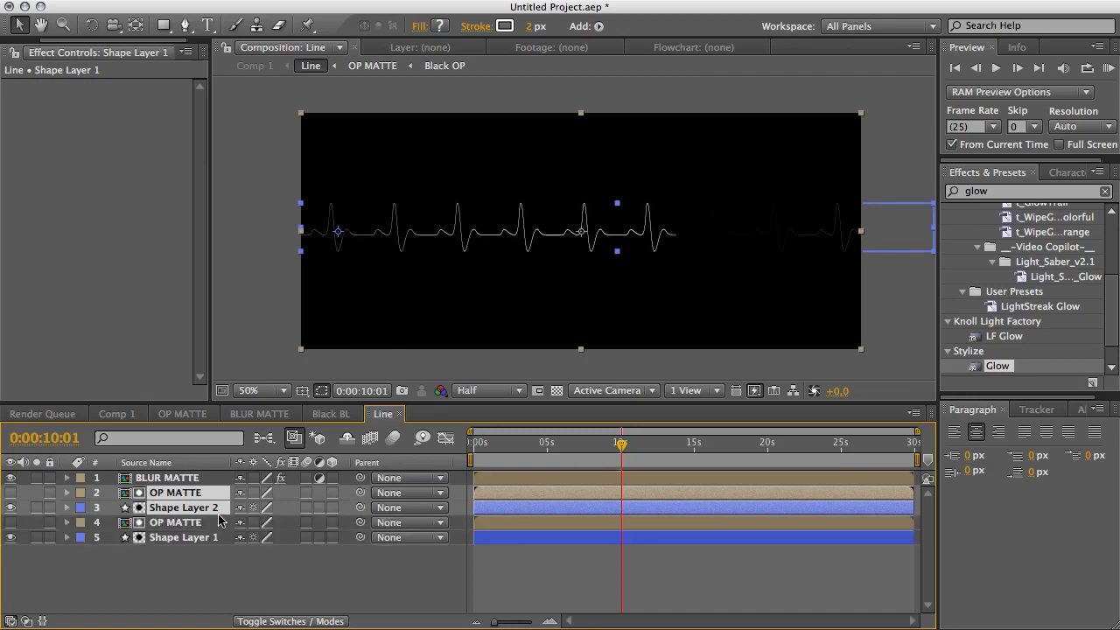
Step: Move the duplicated waveform, Shape Layer 2, straight down so it forms a second heartbeat line below the original
{"action": "left_click", "coordinate": [383, 242]}
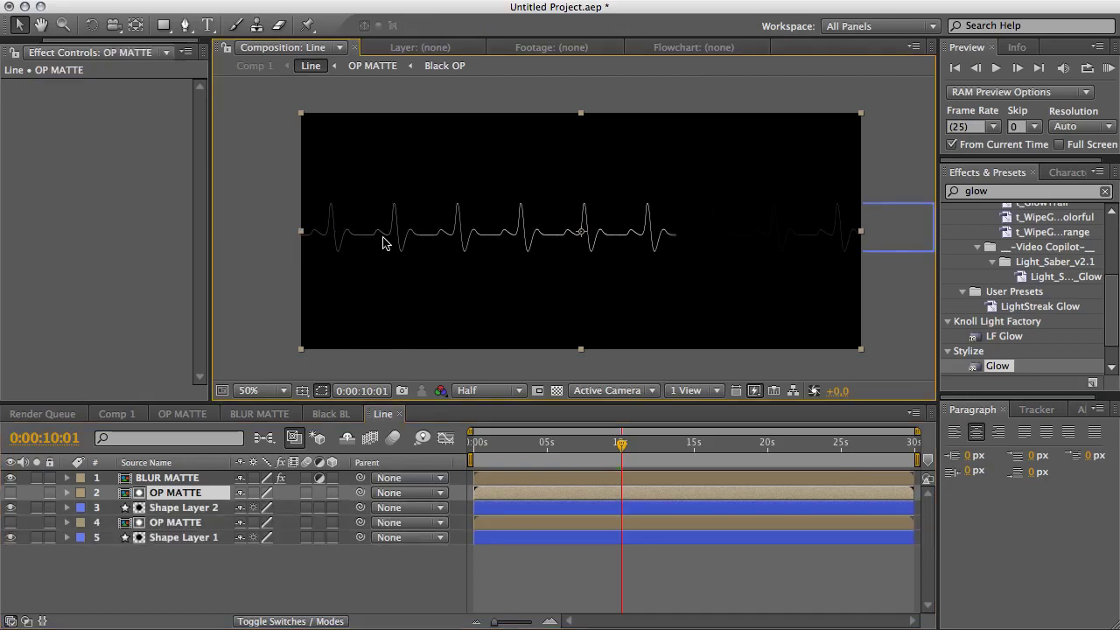
{"action": "left_click", "coordinate": [196, 508]}
{"action": "left_click", "coordinate": [196, 493], "text": "shift"}
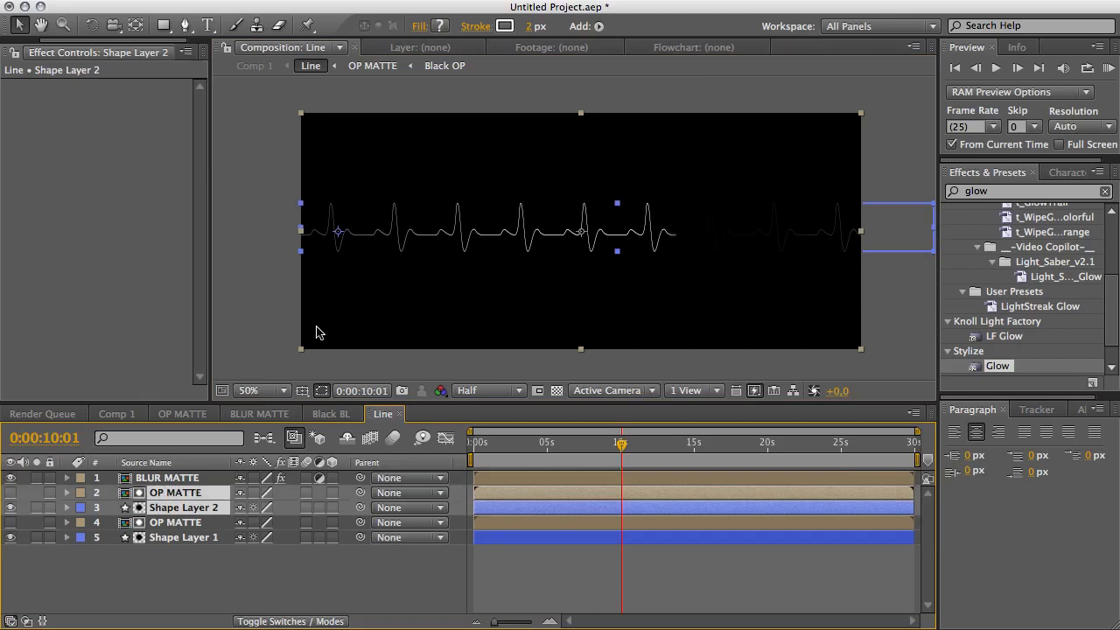
{"action": "left_click", "coordinate": [198, 522]}
{"action": "left_click", "coordinate": [196, 537]}
{"action": "left_click", "coordinate": [196, 508]}
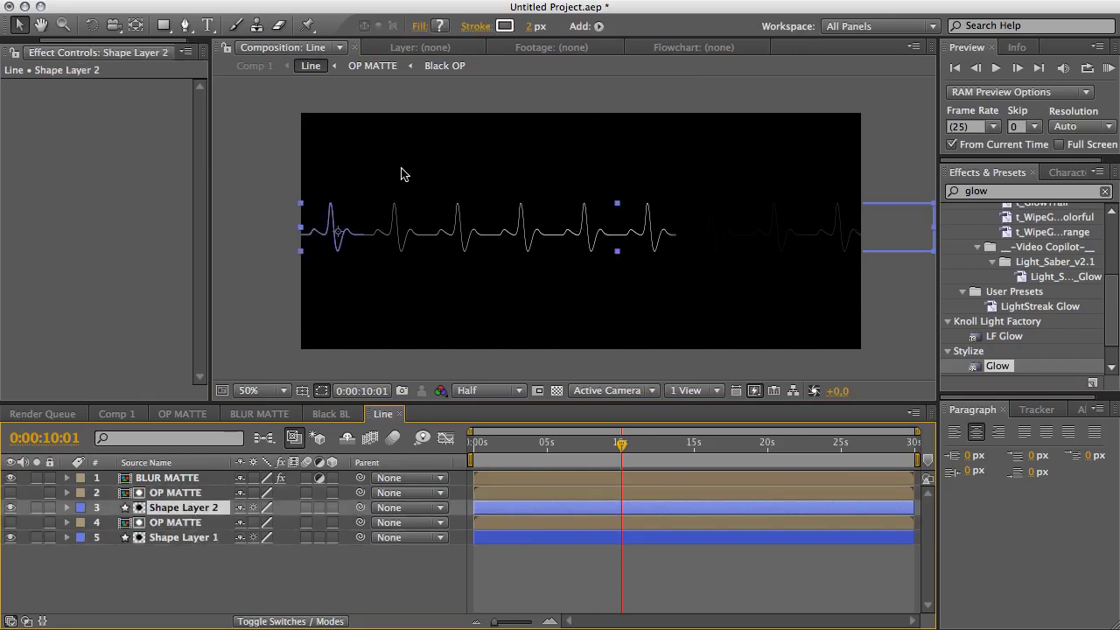
{"action": "left_click_drag", "start_coordinate": [367, 239], "coordinate": [365, 312]}
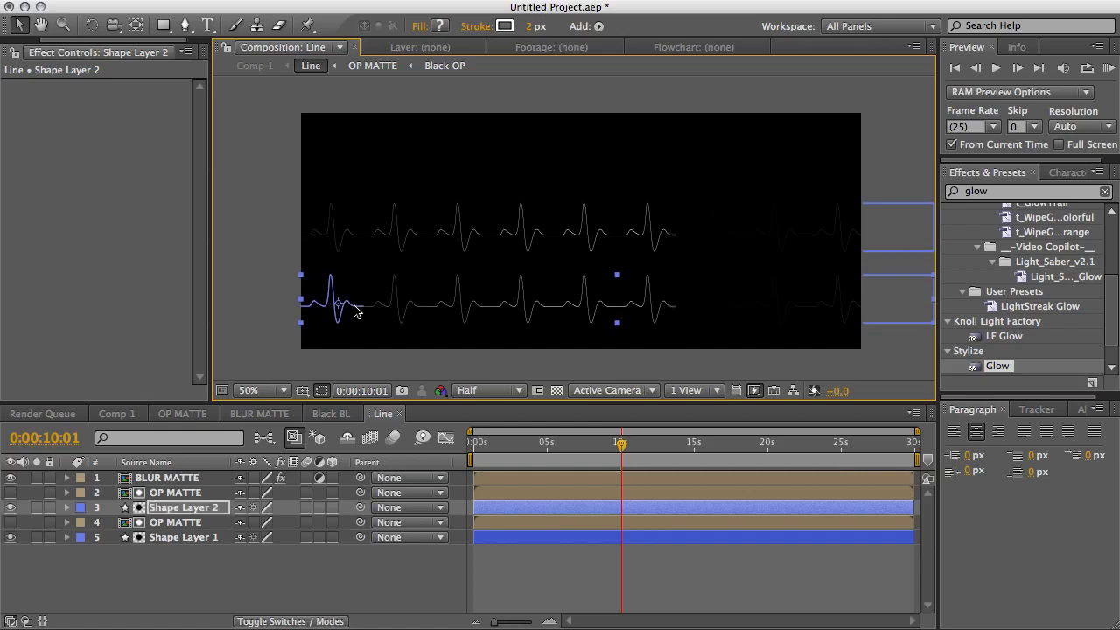
Step: Compare the original and duplicated heartbeat layers, ending with Shape Layer 2 selected at 100% magnification
{"action": "left_click", "coordinate": [346, 238]}
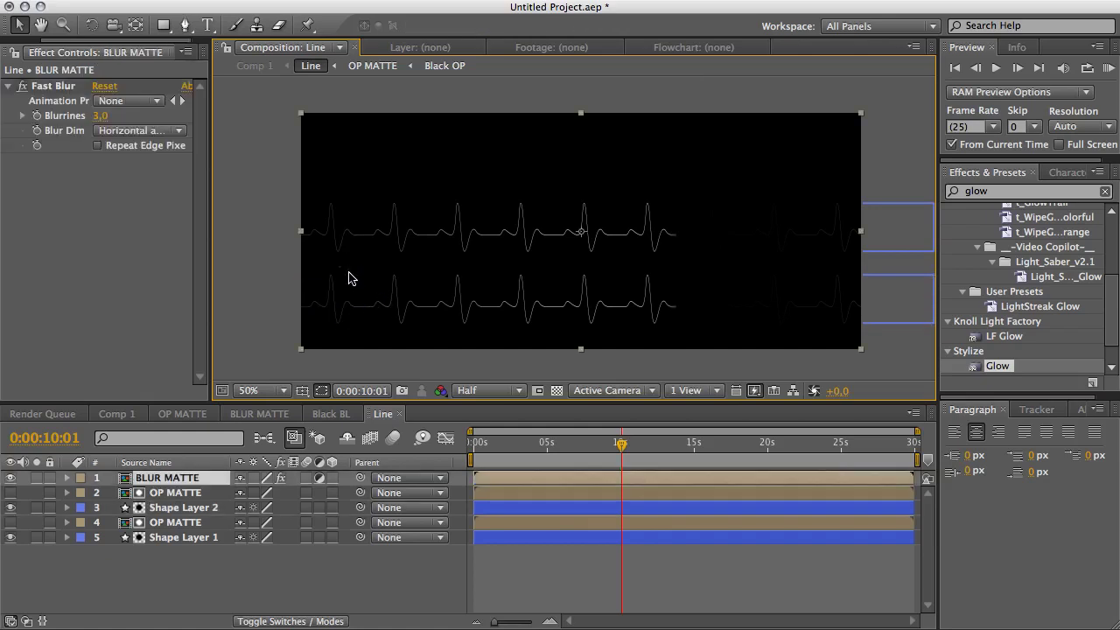
{"action": "left_click", "coordinate": [185, 522]}
{"action": "left_click", "coordinate": [188, 537]}
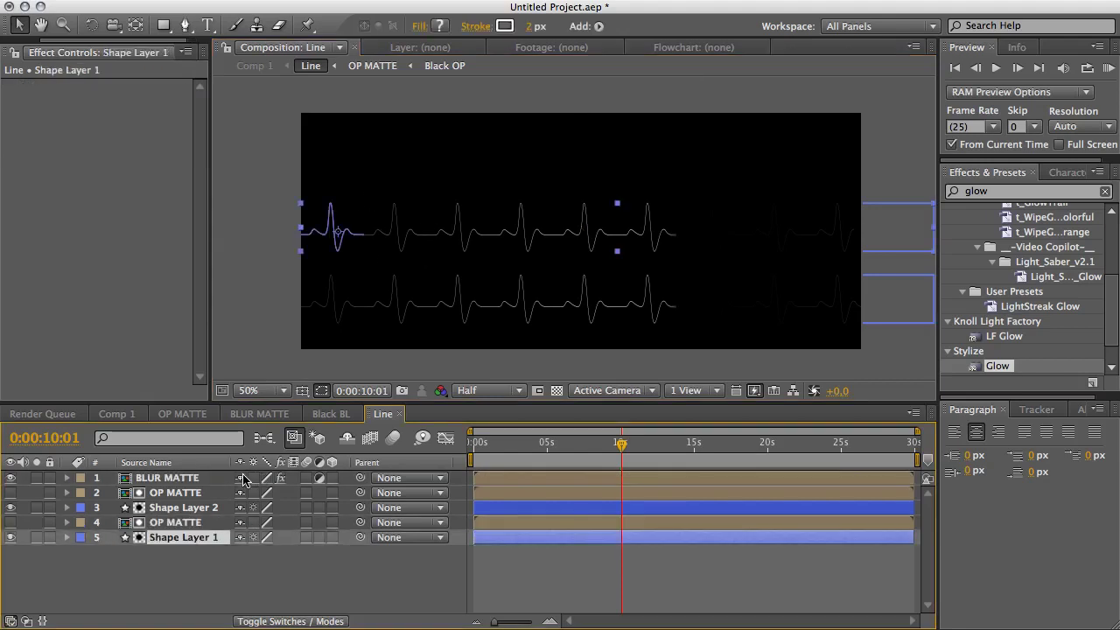
{"action": "left_click", "coordinate": [205, 508]}
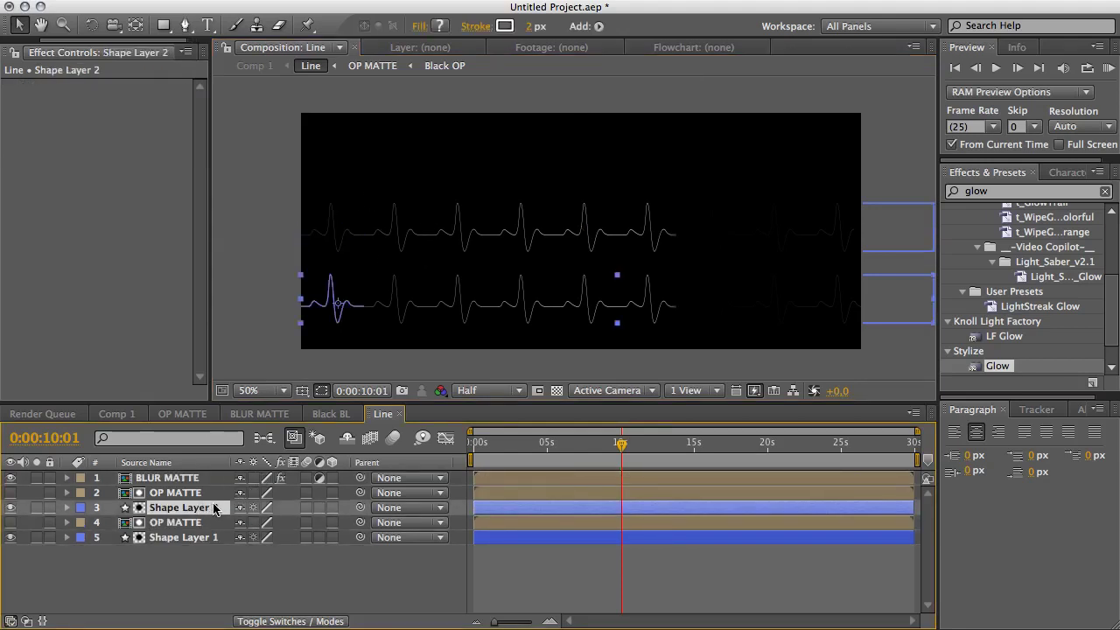
{"action": "key", "text": "comma"}
{"action": "key", "text": "period"}
{"action": "key", "text": "period"}
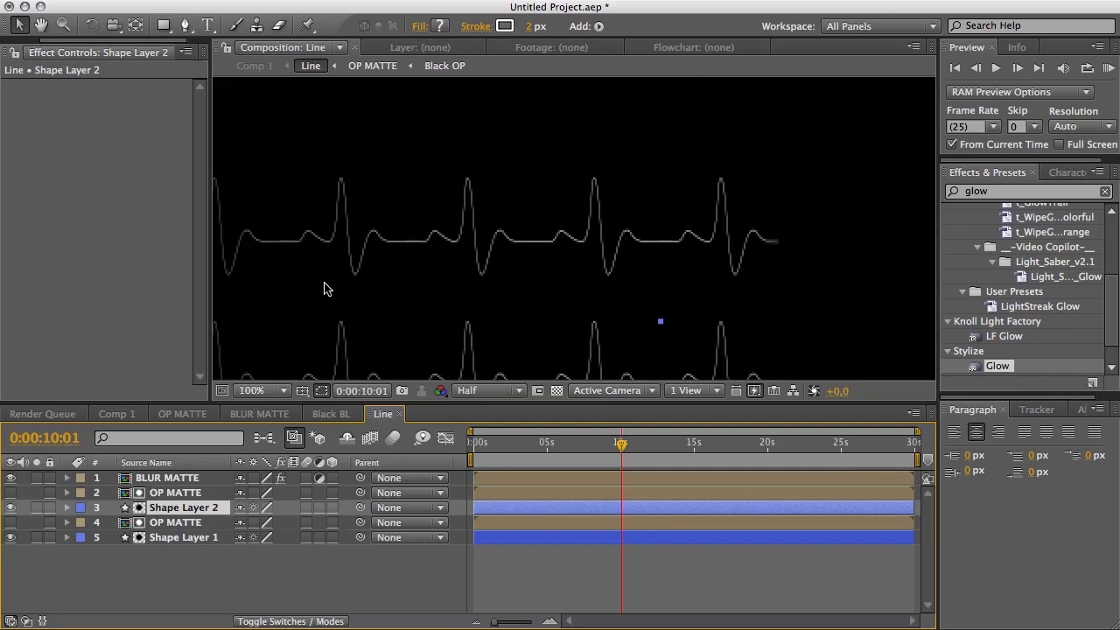
Step: Flatten Shape Layer 2 into a straight line by deleting all path points between the two ends of its waveform
{"action": "key", "text": "h"}
{"action": "left_click_drag", "start_coordinate": [325, 288], "coordinate": [645, 169]}
{"action": "key", "text": "v"}
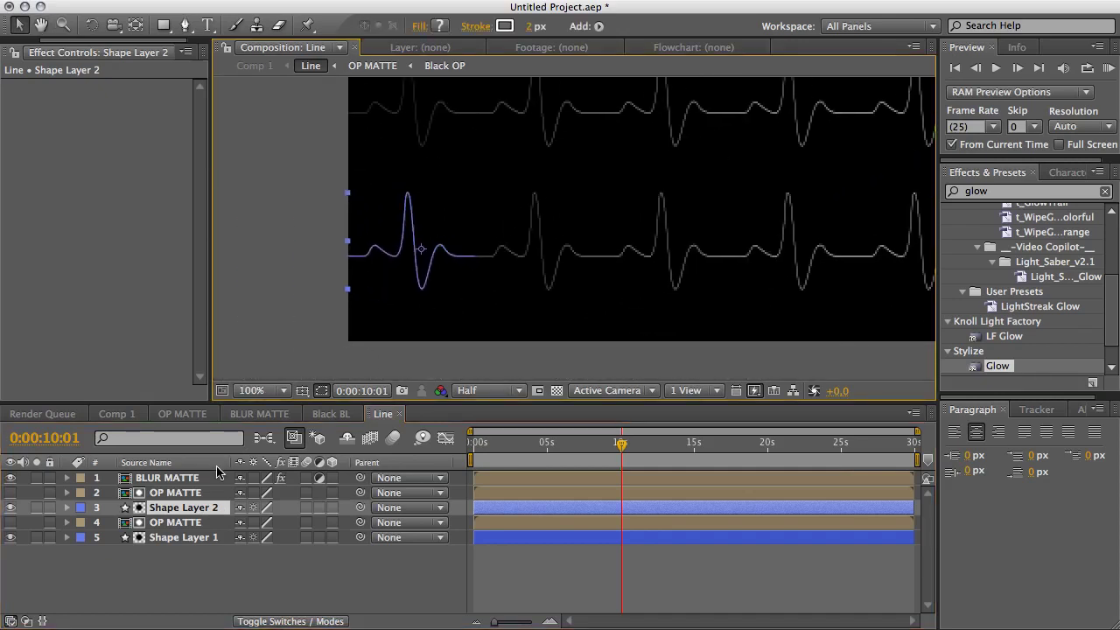
{"action": "left_click", "coordinate": [179, 511]}
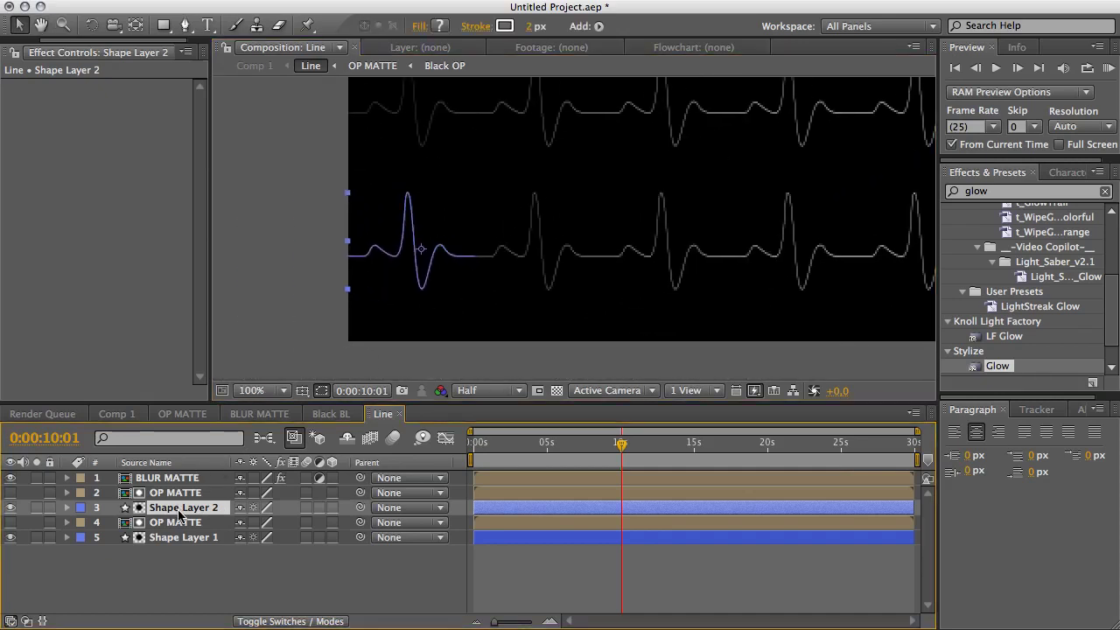
{"action": "double_click", "coordinate": [402, 252]}
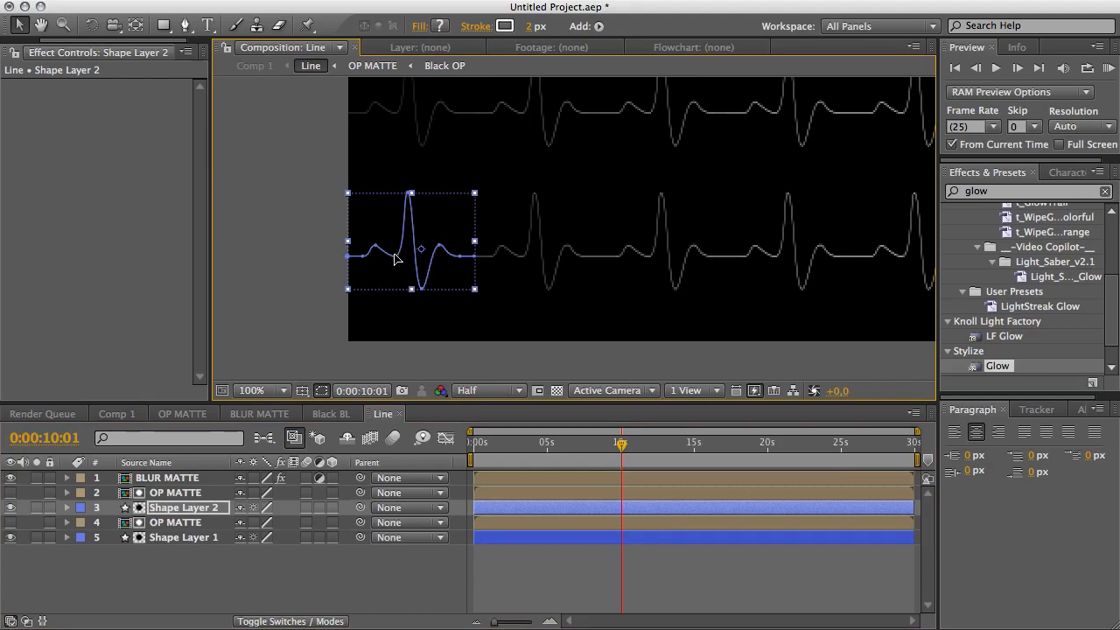
{"action": "key", "text": "Escape"}
{"action": "left_click_drag", "start_coordinate": [360, 297], "coordinate": [465, 182]}
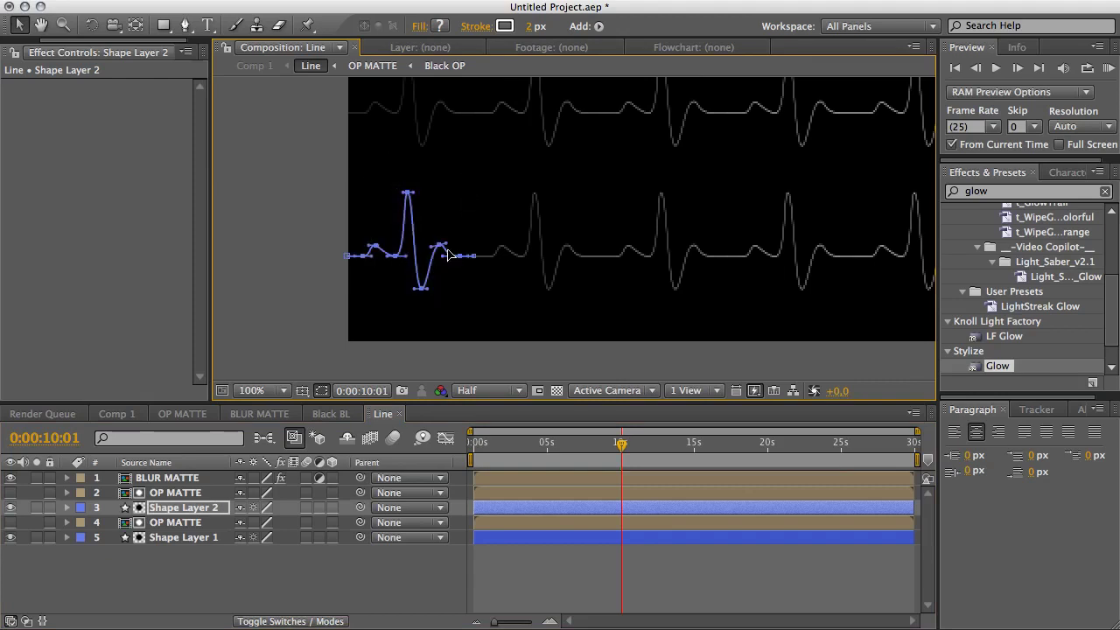
{"action": "key", "text": "Delete"}
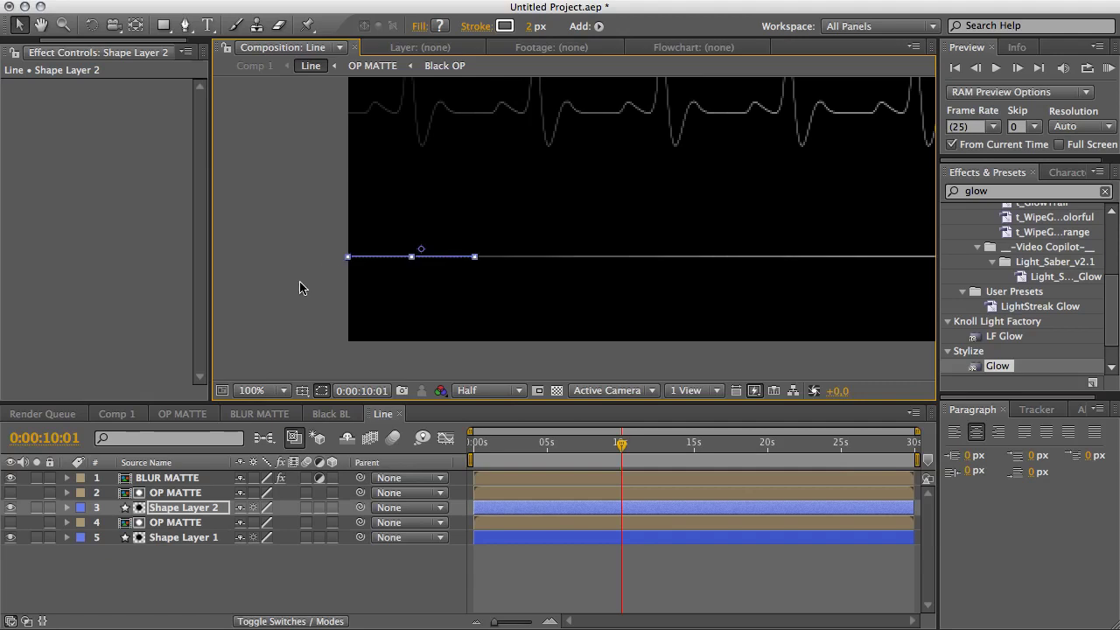
{"action": "left_click", "coordinate": [302, 284]}
Step: Inspect the flat second line and scrub the Line composition's animation to 0:00:12:18
{"action": "scroll", "coordinate": [502, 307], "scroll_direction": "up", "scroll_amount": 1}
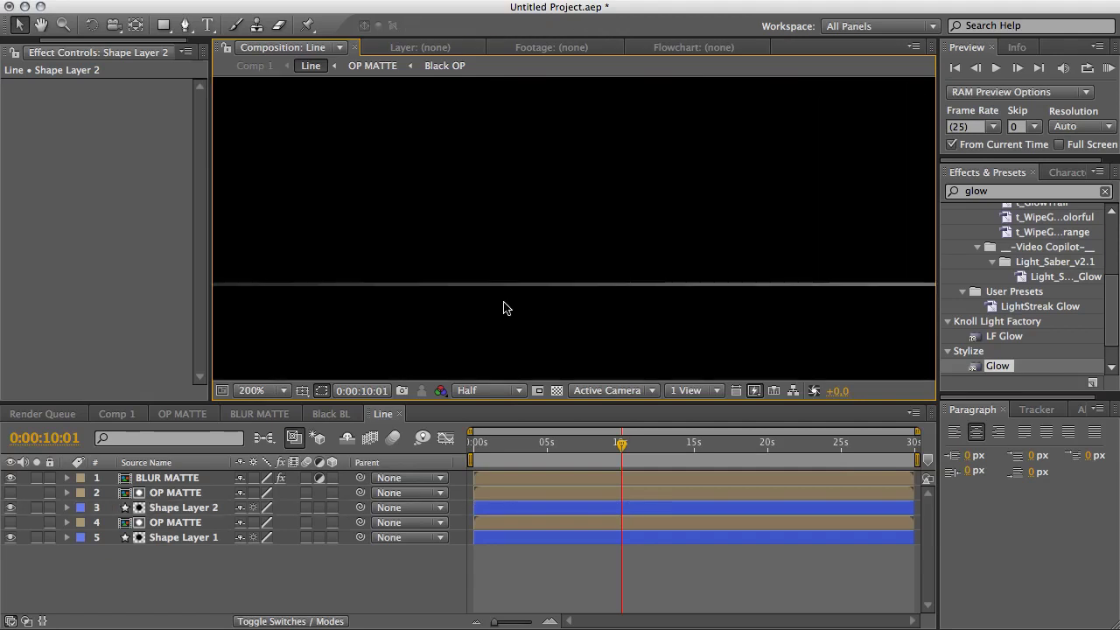
{"action": "scroll", "coordinate": [502, 307], "scroll_direction": "down", "scroll_amount": 2}
{"action": "key", "text": "space"}
{"action": "left_click_drag", "start_coordinate": [625, 245], "coordinate": [482, 311]}
{"action": "left_click", "coordinate": [506, 444]}
{"action": "left_click_drag", "start_coordinate": [508, 447], "coordinate": [660, 451]}
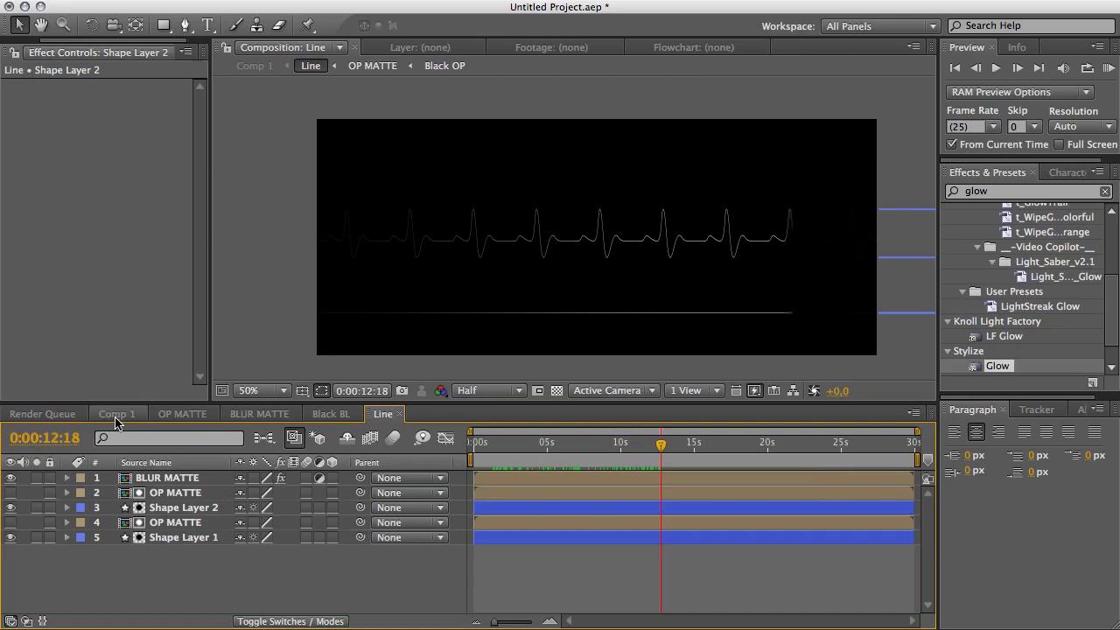
Step: Review both glowing lines in Comp 1 by scrubbing through the animation to 0:00:22:20
{"action": "left_click", "coordinate": [116, 414]}
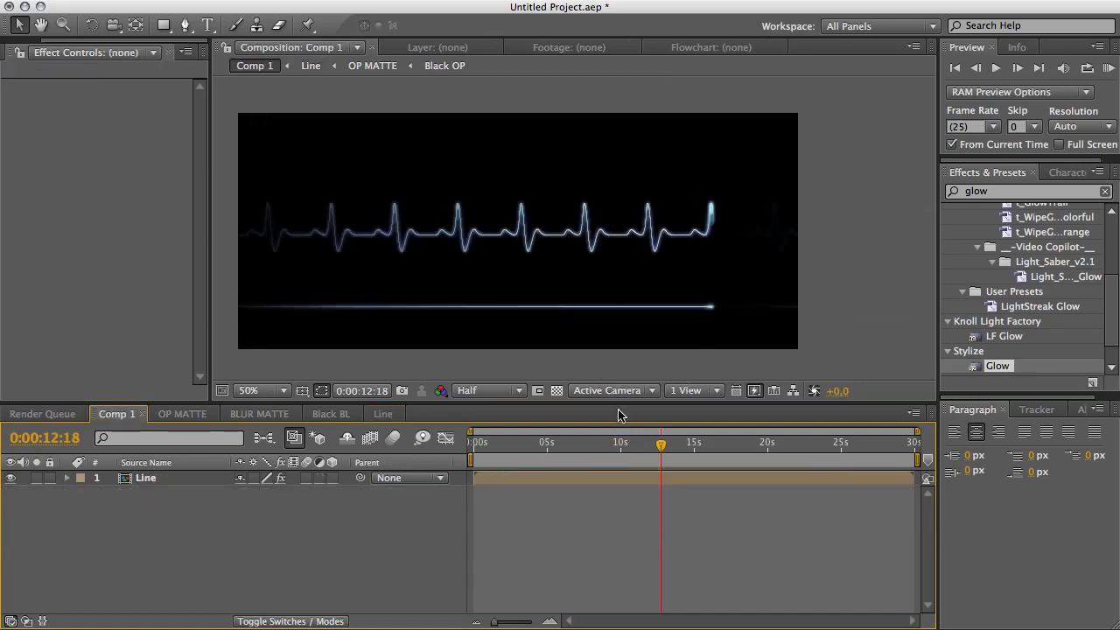
{"action": "left_click_drag", "start_coordinate": [612, 445], "coordinate": [776, 450]}
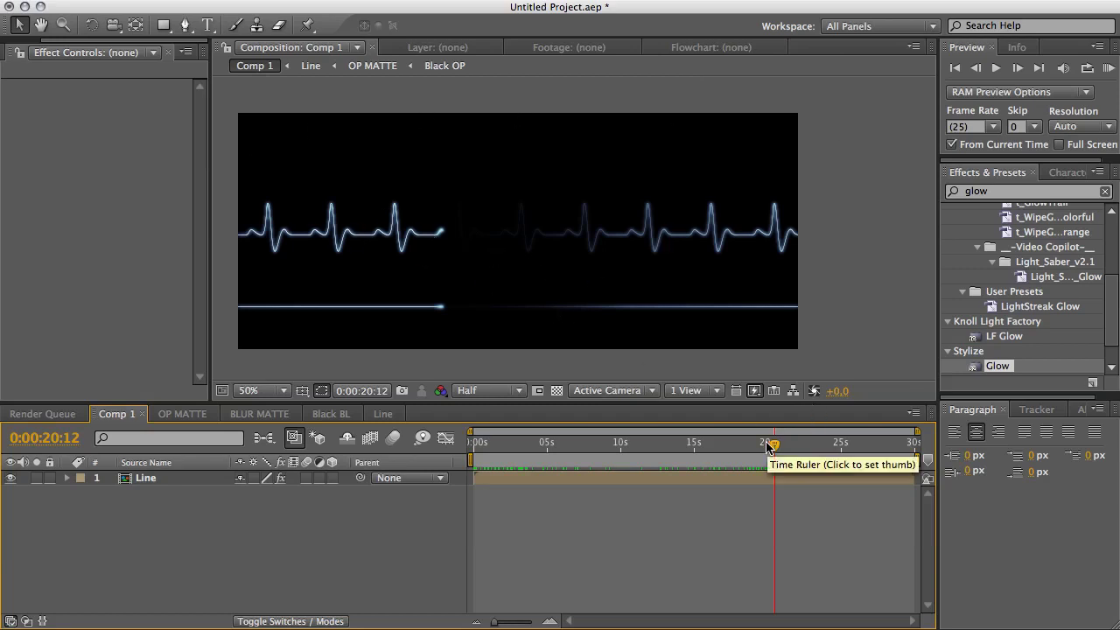
{"action": "left_click_drag", "start_coordinate": [774, 446], "coordinate": [809, 448]}
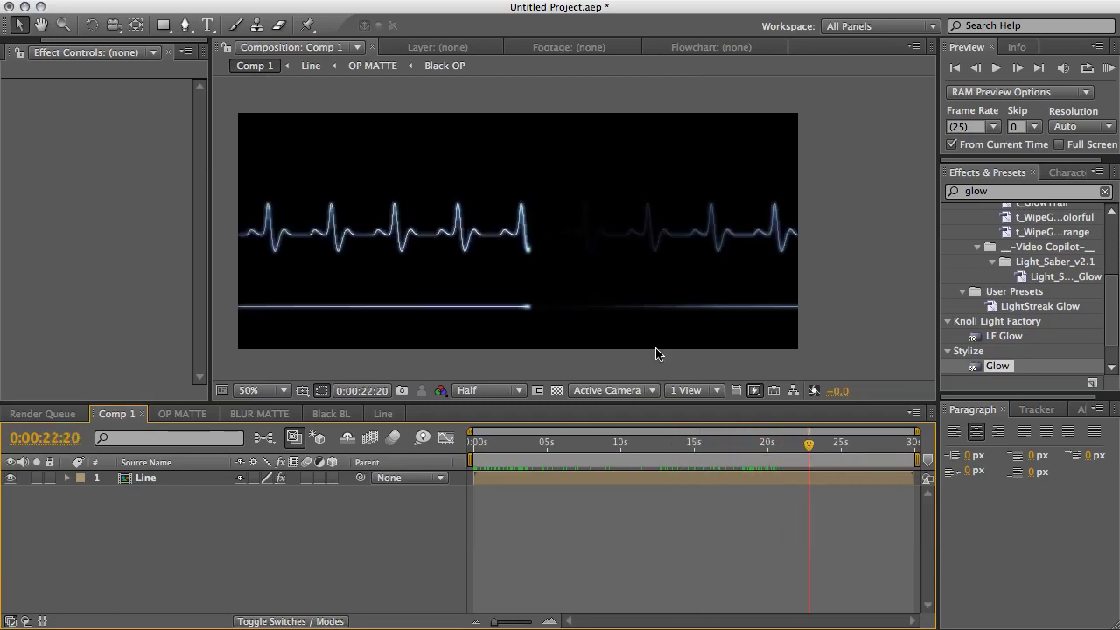